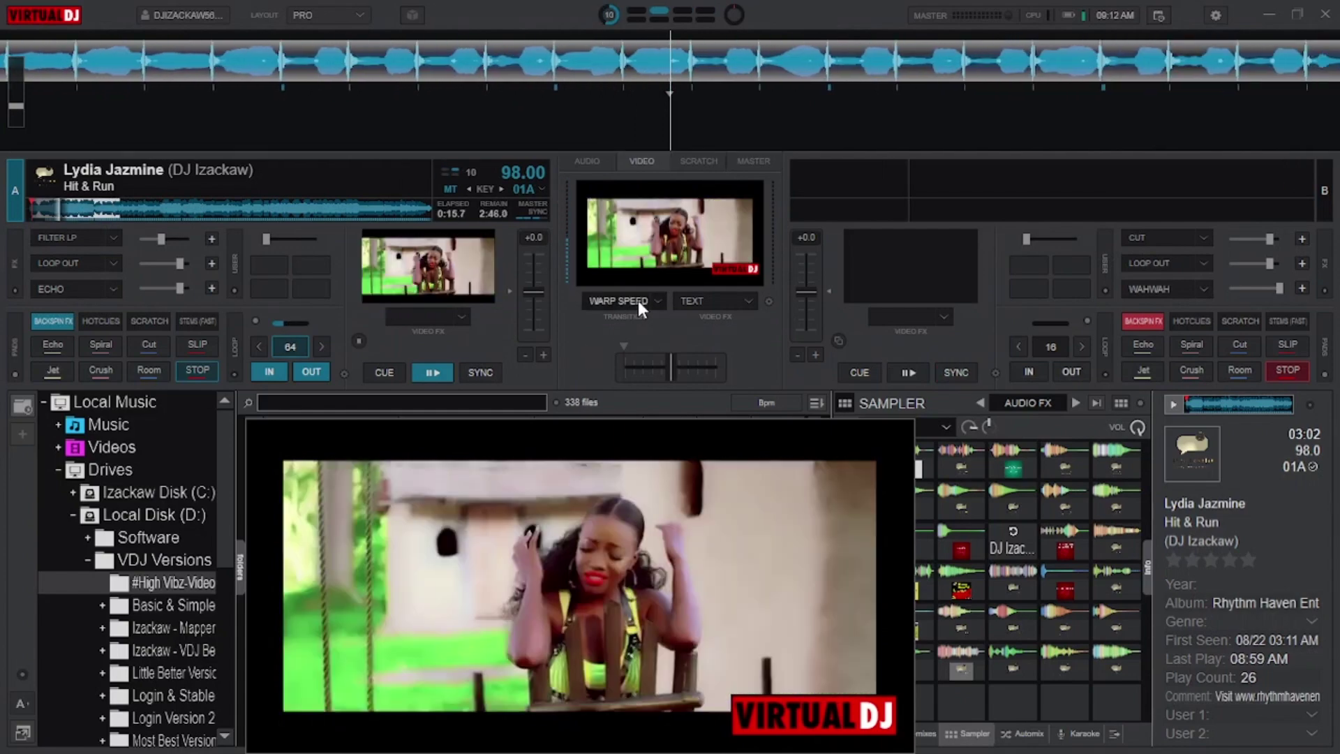
- Choose a different transition from the list of video transitions
left_click(650, 301)
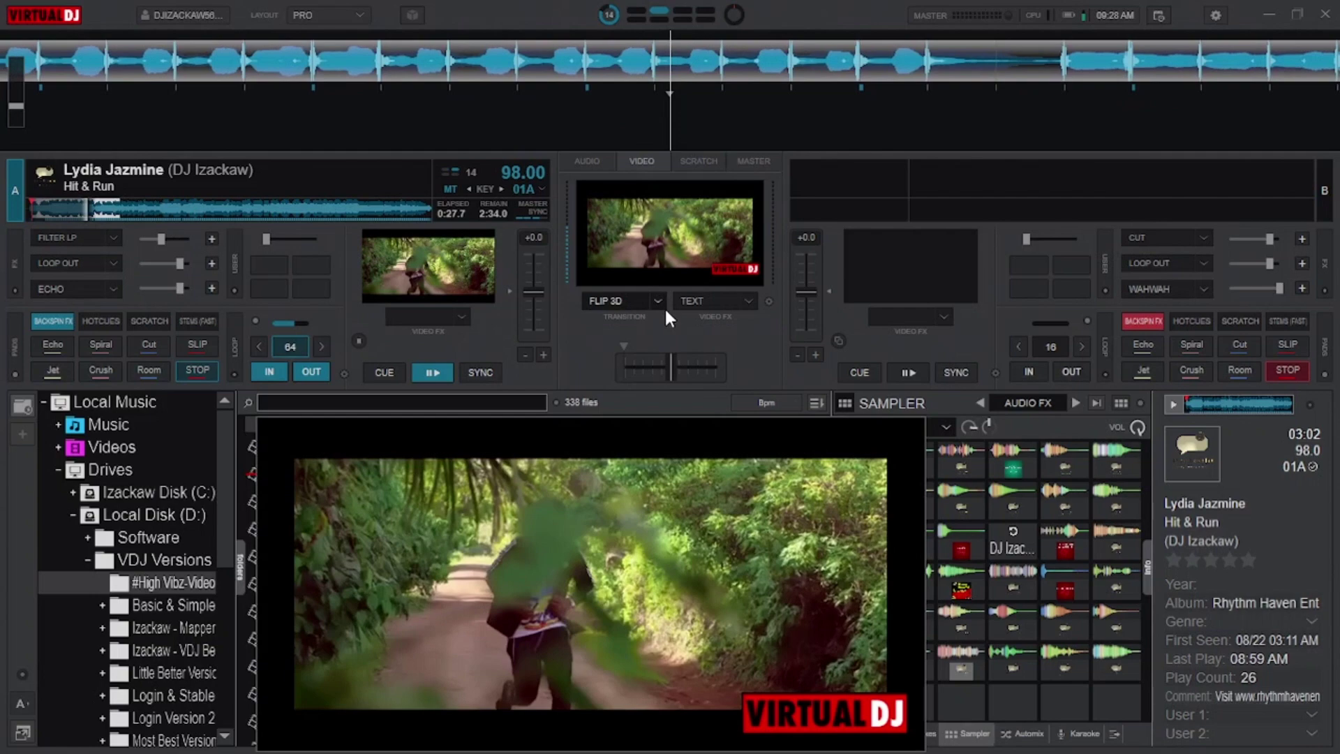
left_click(660, 301)
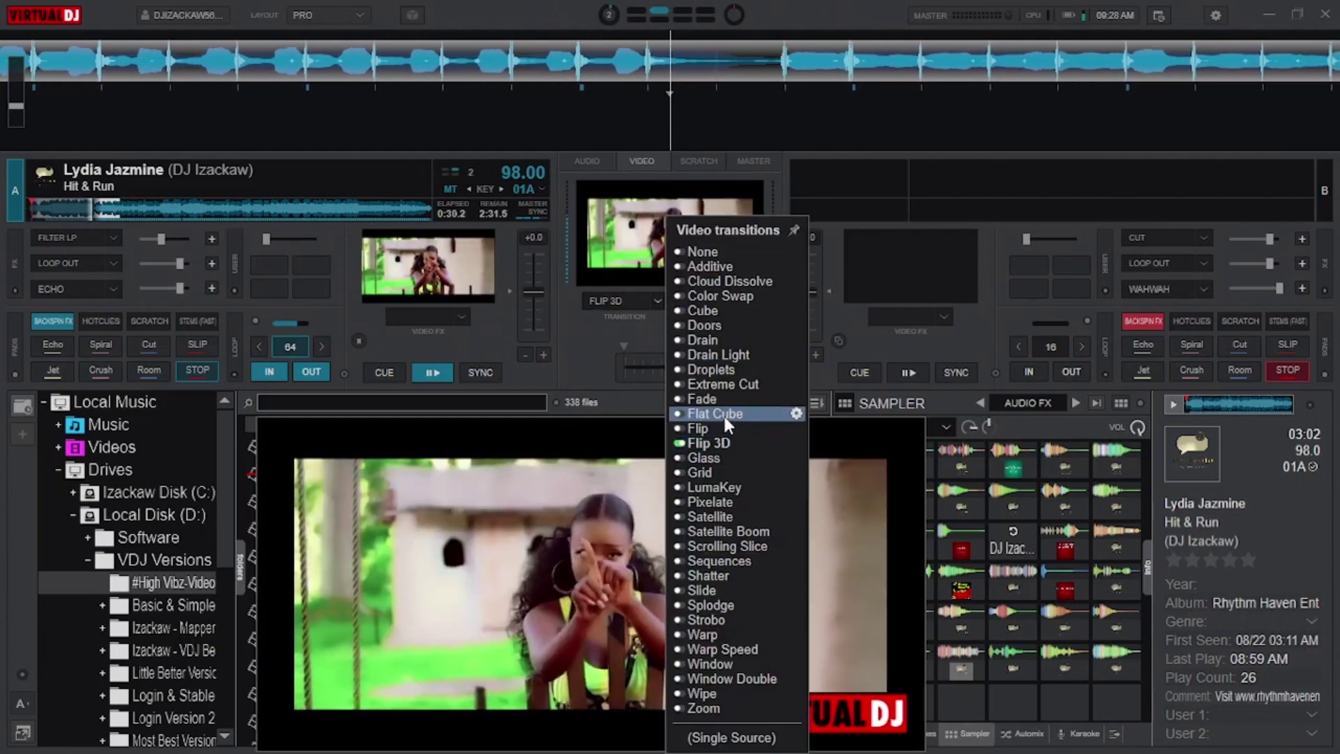
left_click(724, 427)
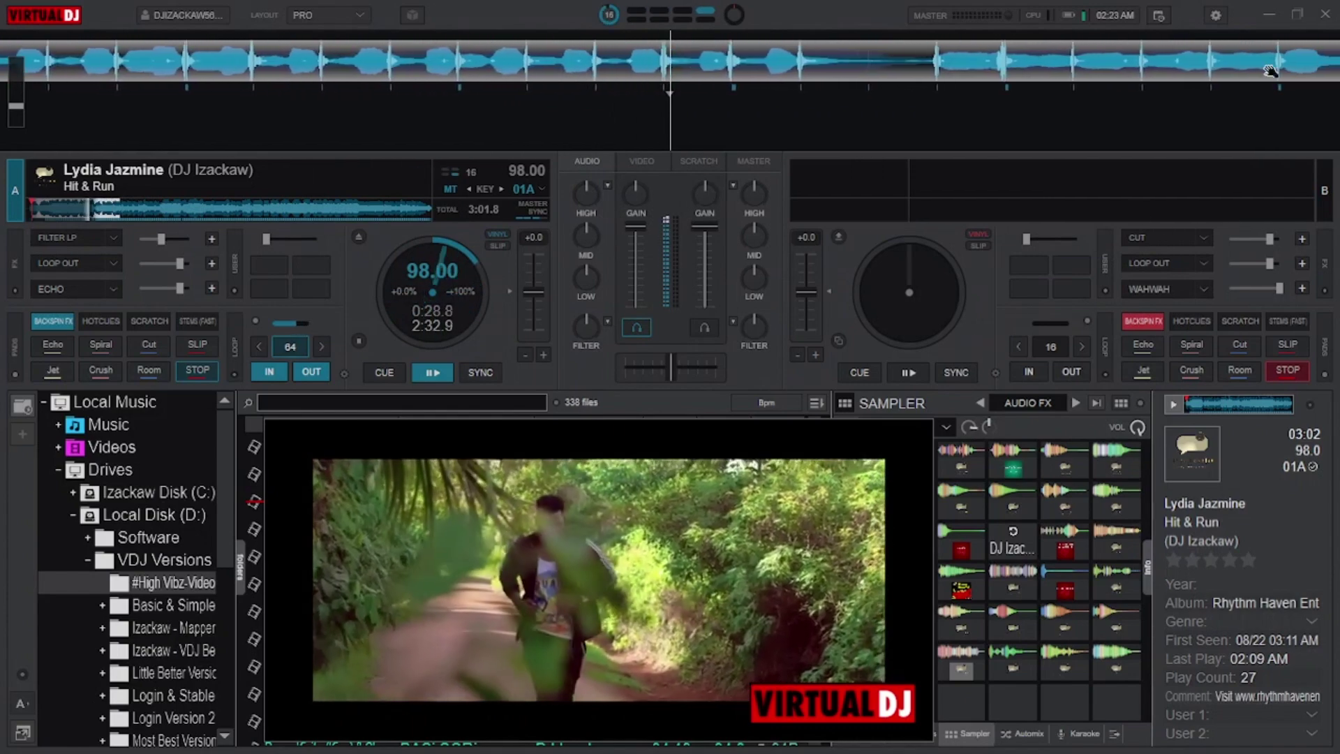
- Find the videoRandomTransition option by searching the settings for "rand" and set it to Yes
left_click(1216, 12)
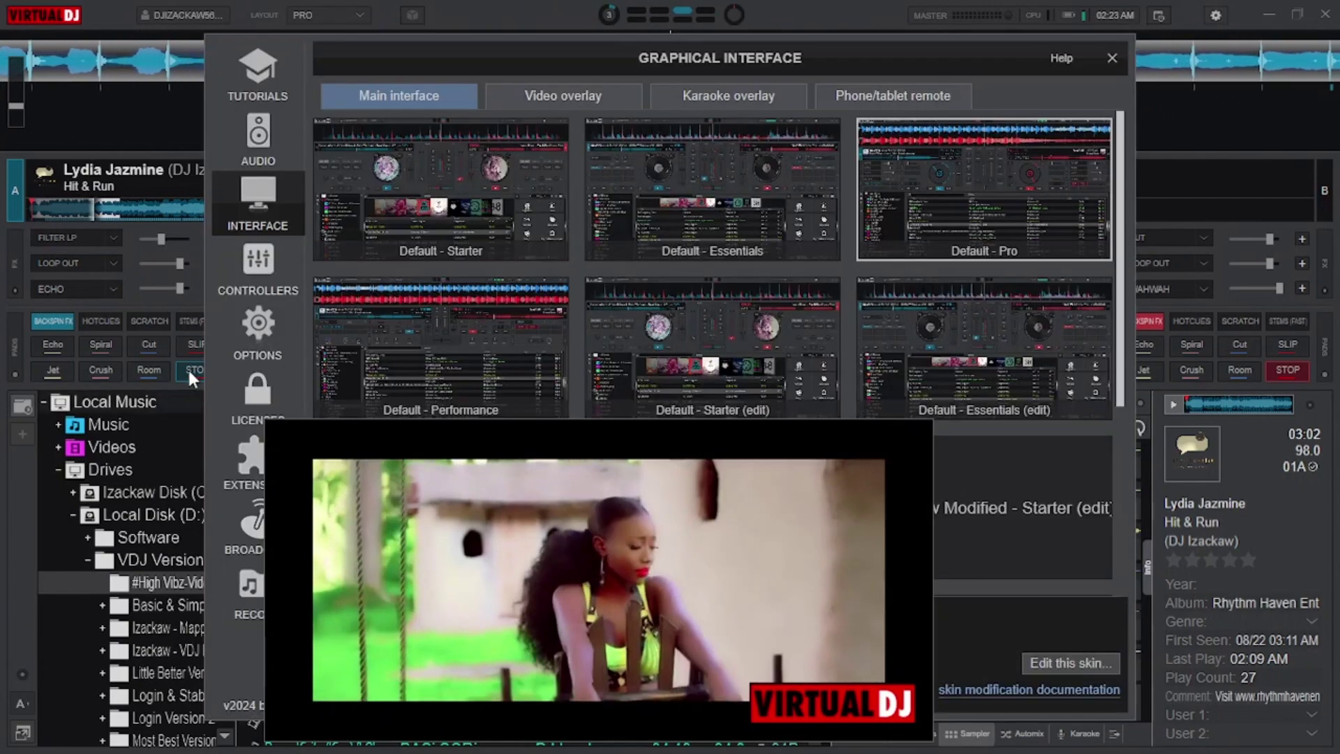
left_click(301, 339)
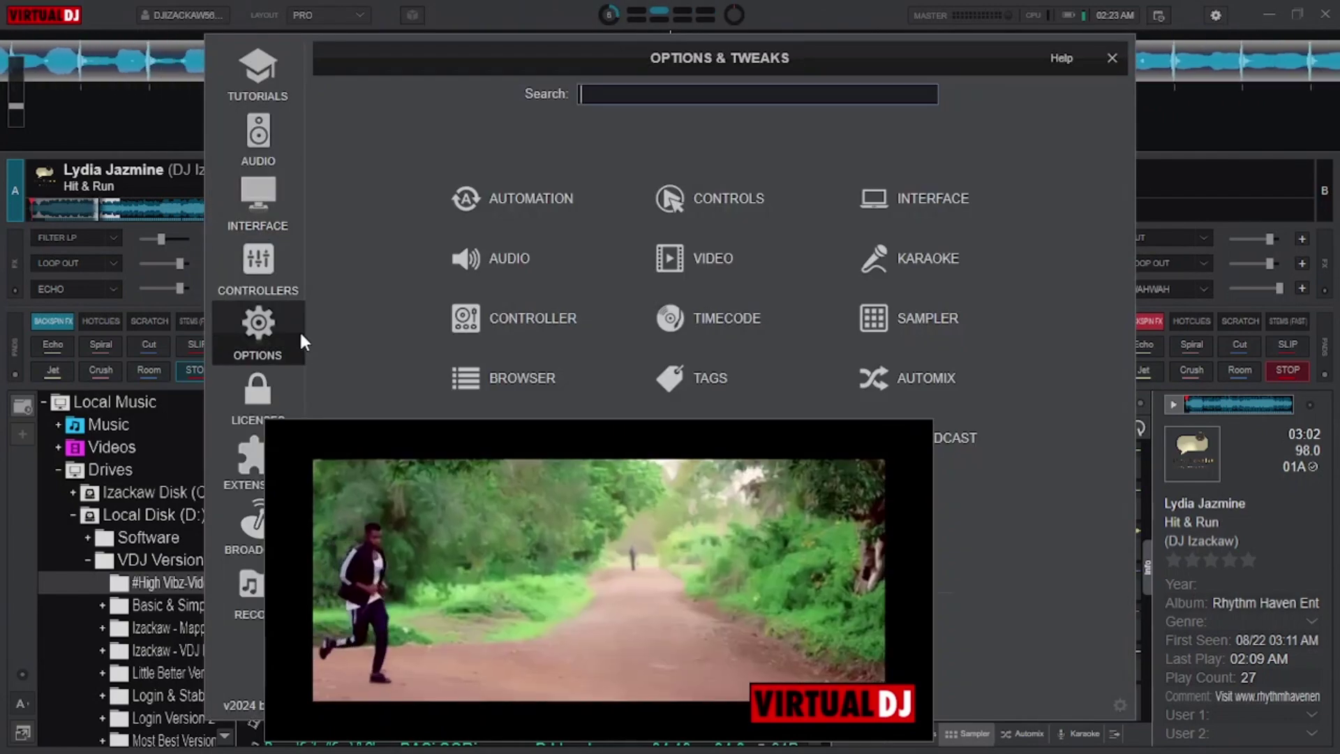
type("ran")
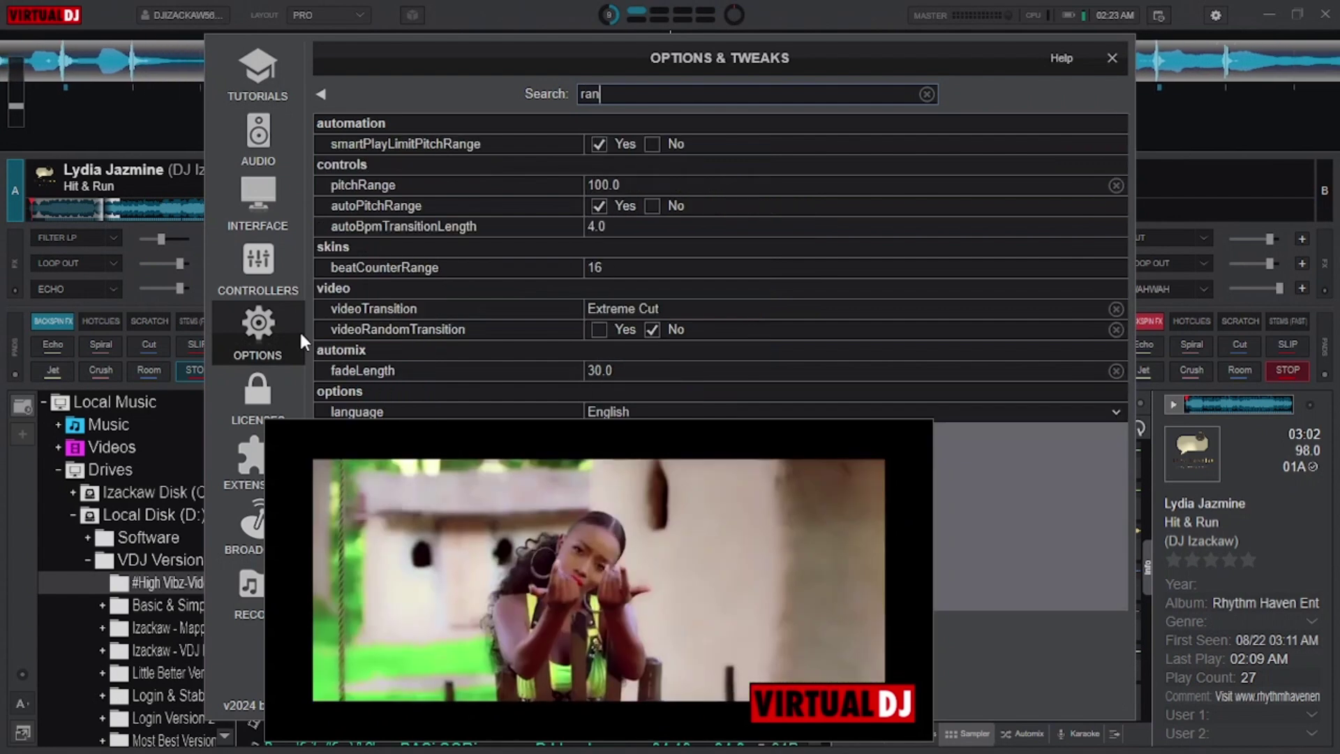
type("d")
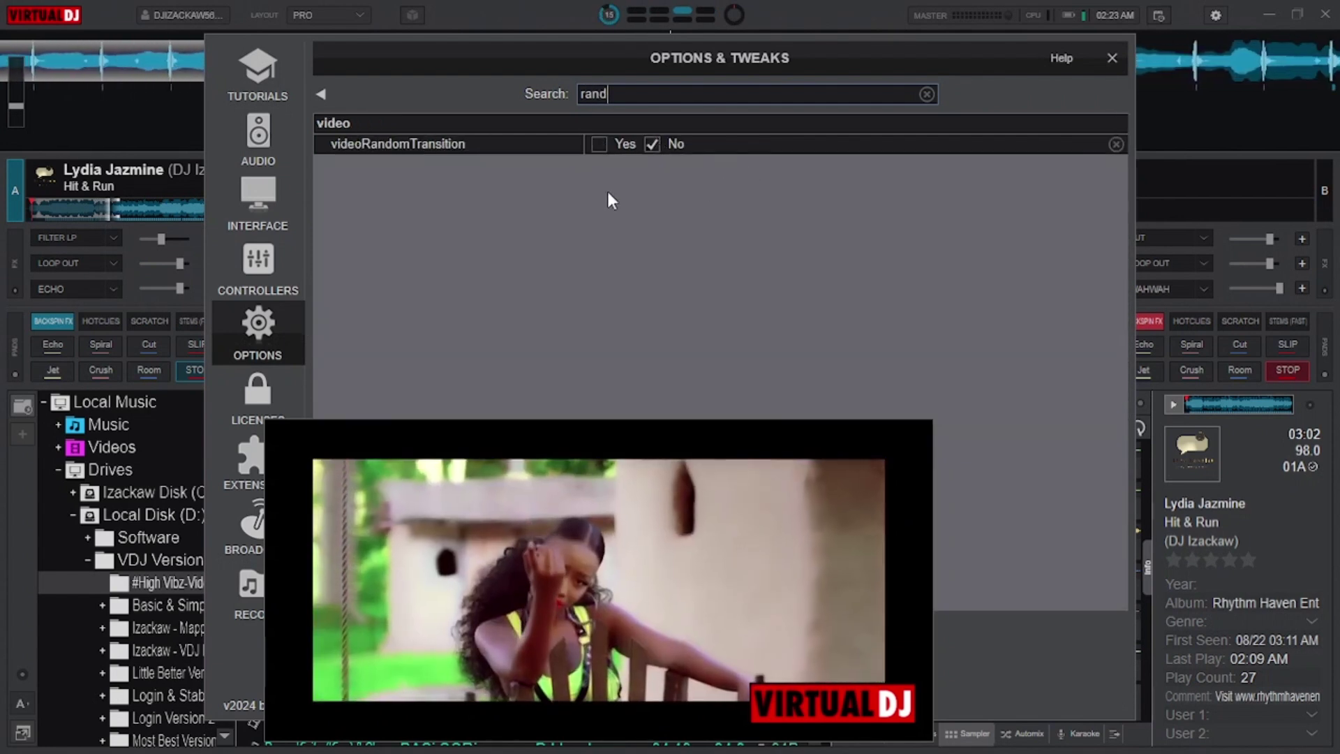
left_click(599, 144)
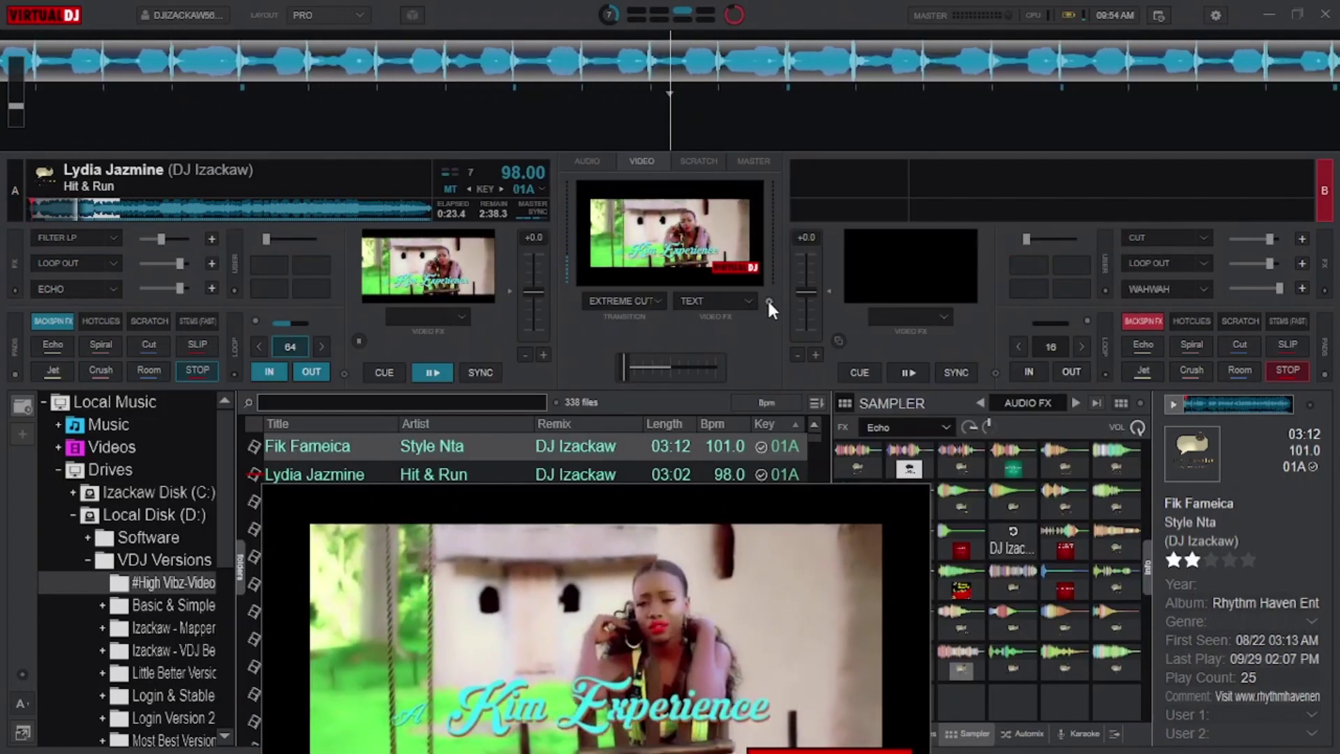
- Set the video crossfader mode to Smart
left_click(770, 301)
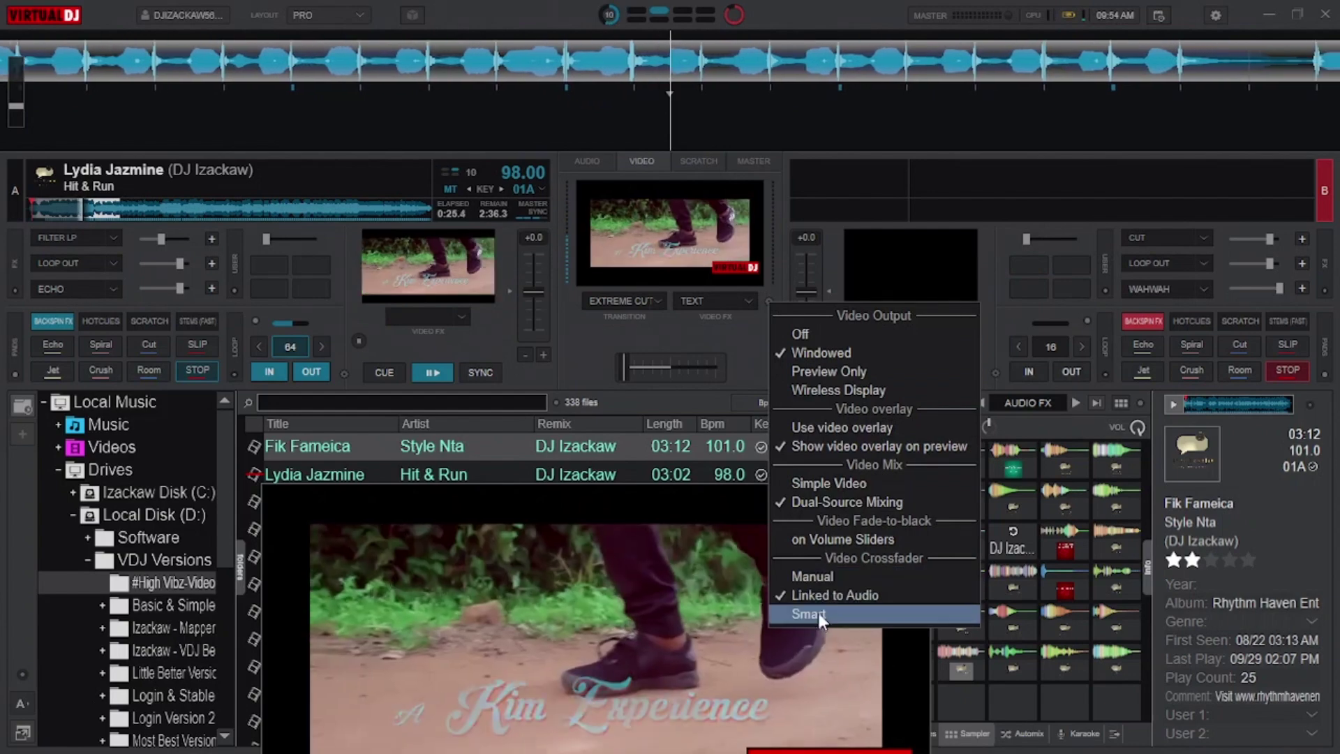
left_click(810, 614)
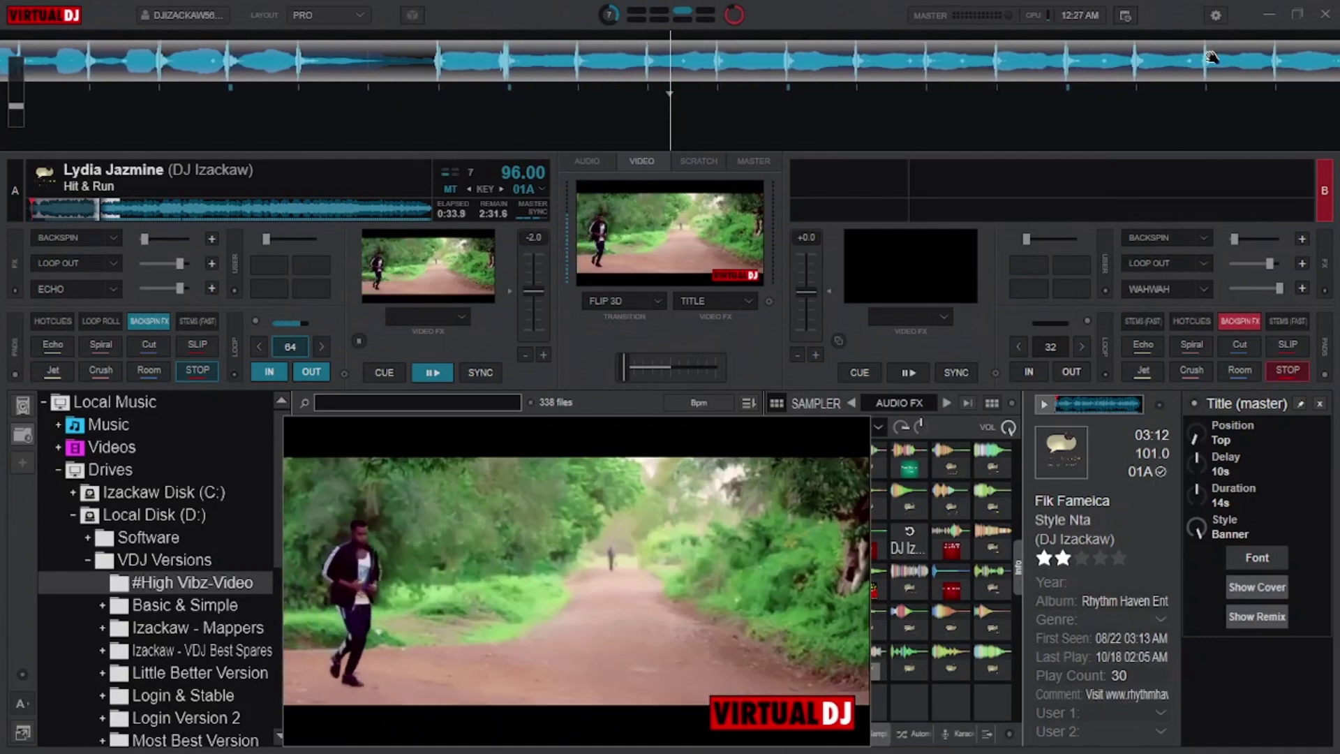
- Look through the downloadable video transitions among the effects extensions to see which can be installed
left_click(1215, 13)
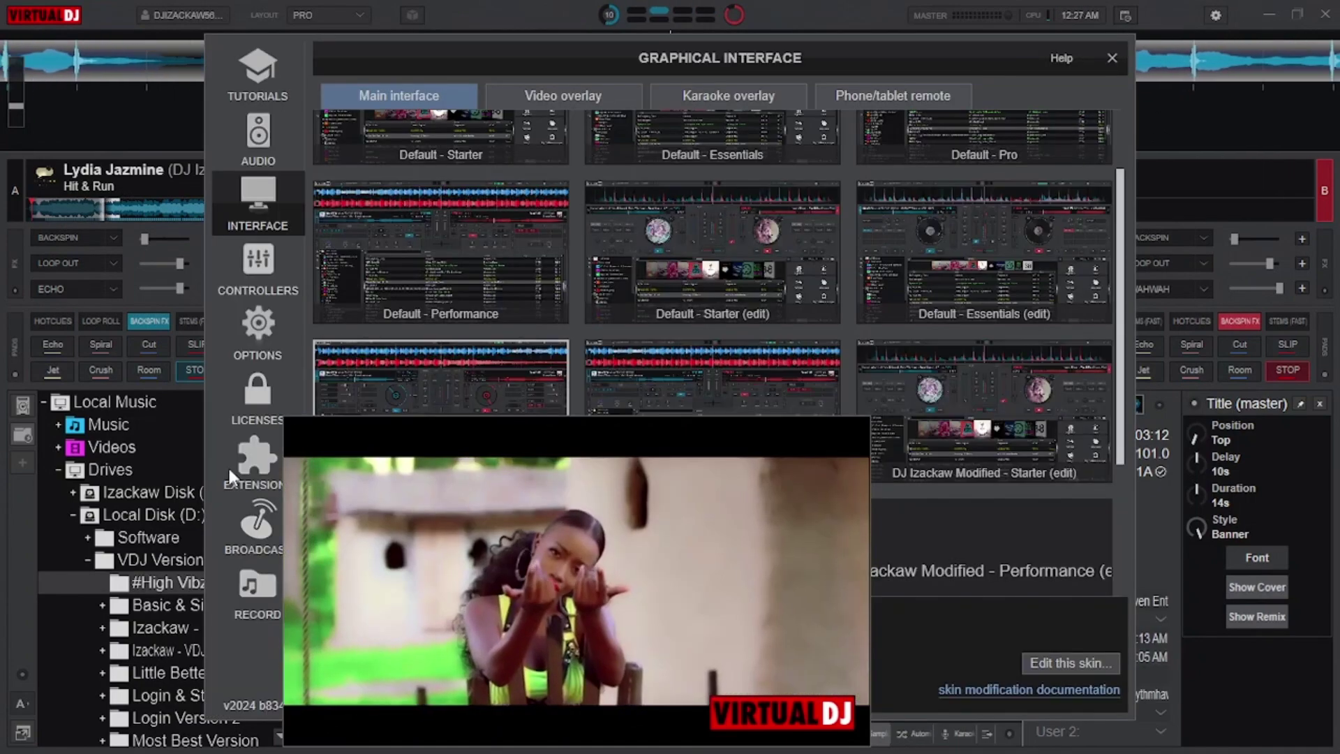
left_click(229, 469)
left_click(442, 101)
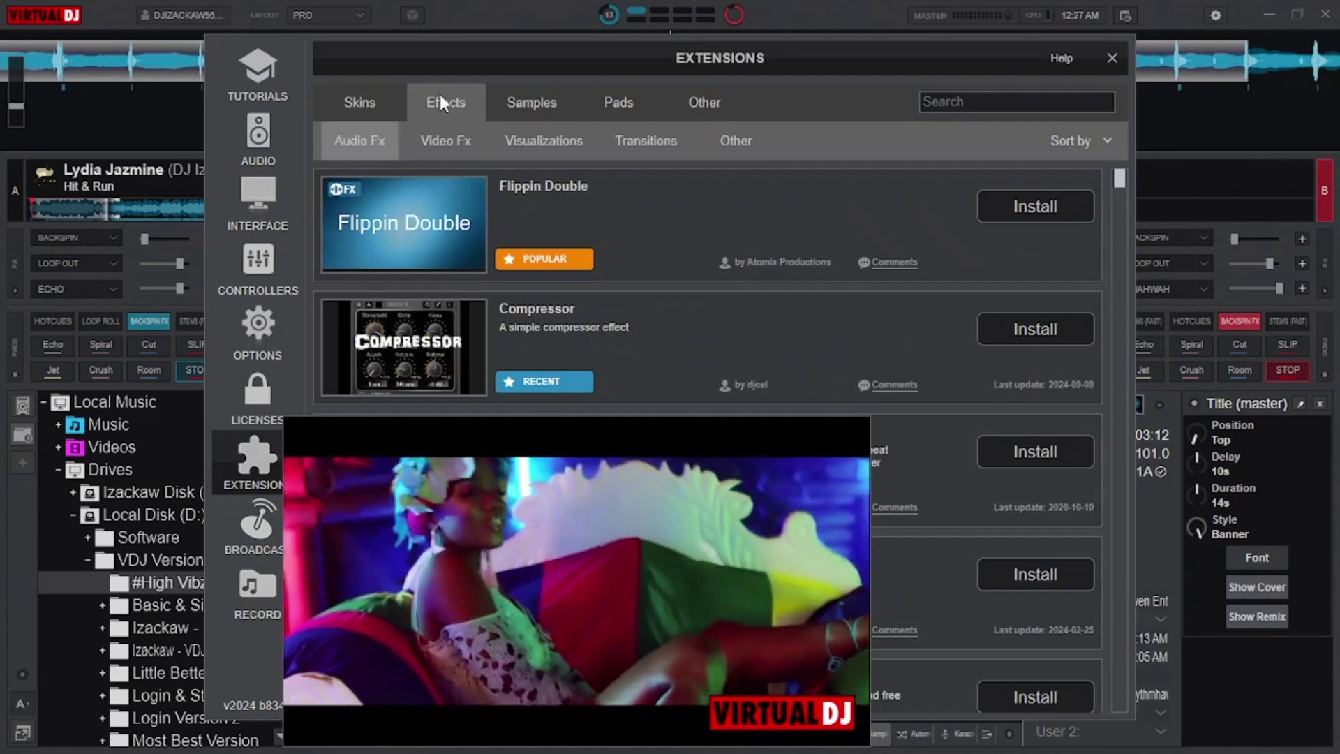
left_click(646, 139)
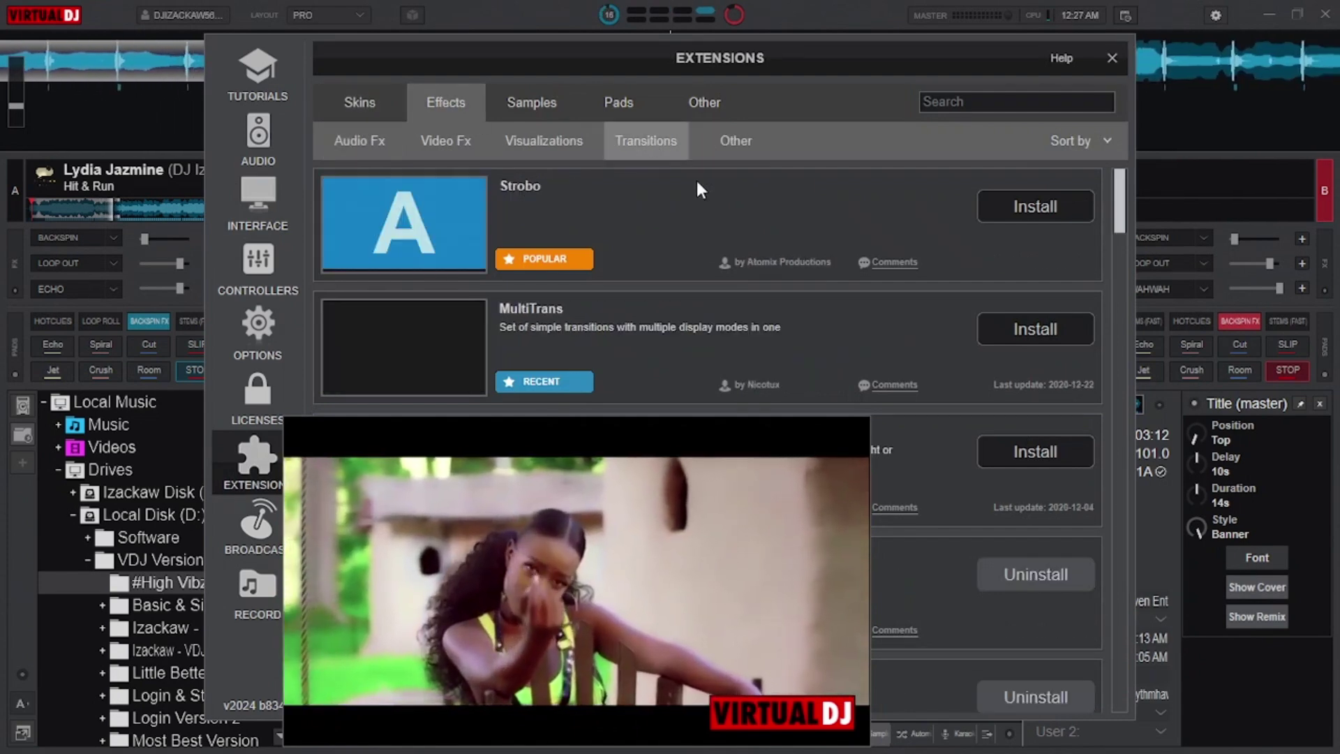
scroll(1030, 257, "down", 2)
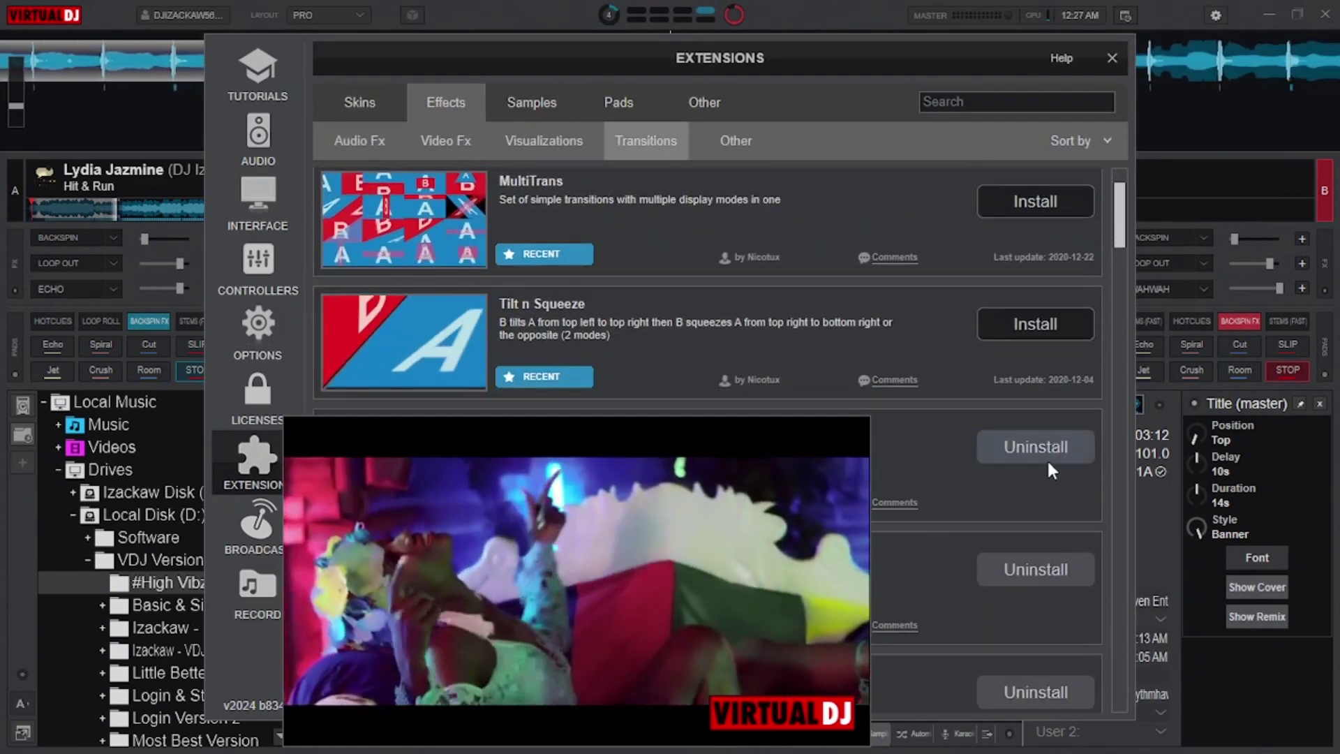
scroll(1051, 469, "down", 3)
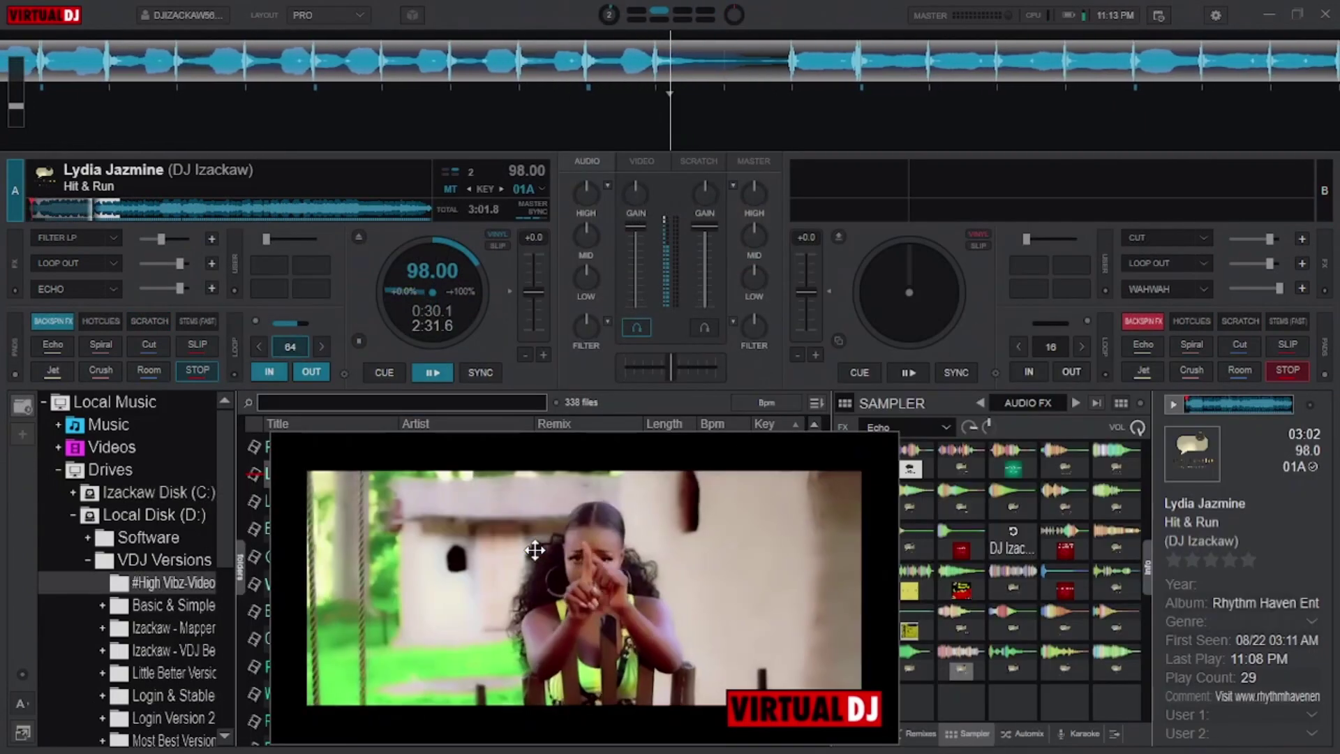
- Move the video output window clear of the track list and search the settings options for "rand"
left_click_drag(534, 551, 1110, 554)
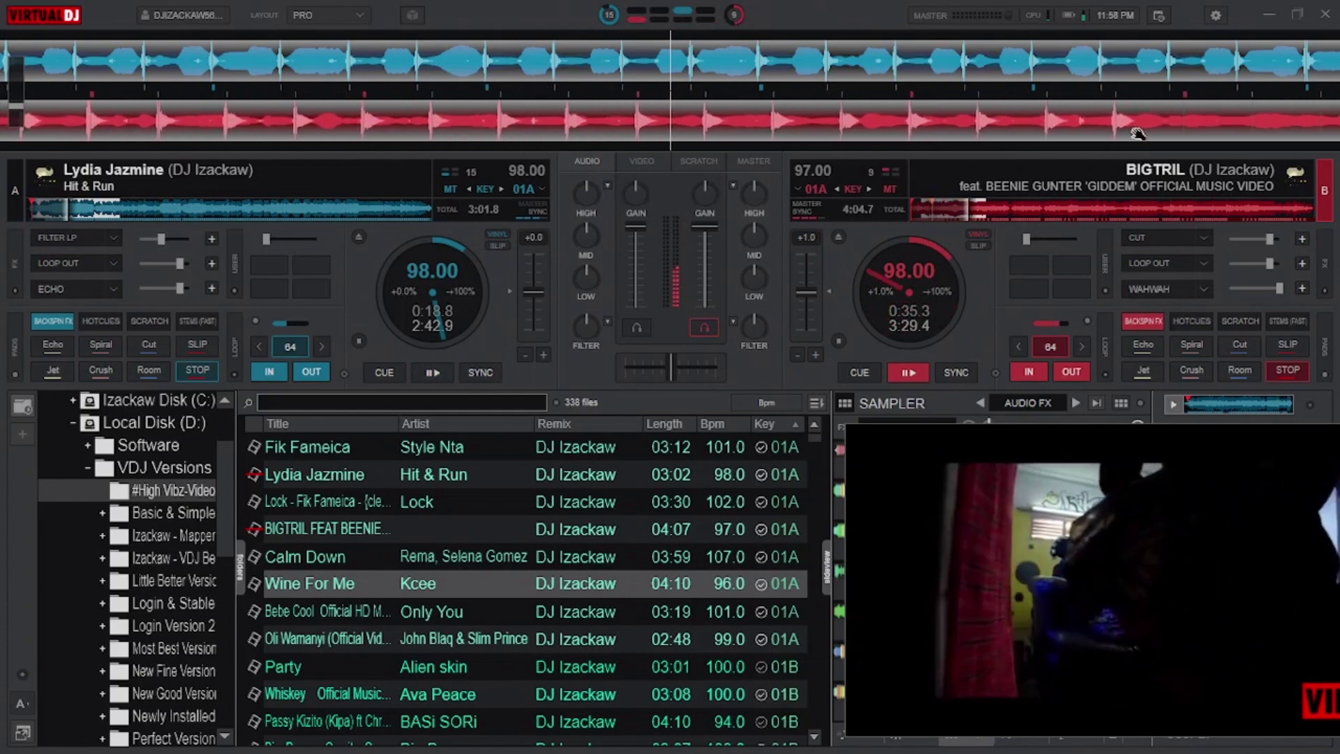
left_click(1221, 11)
left_click(248, 334)
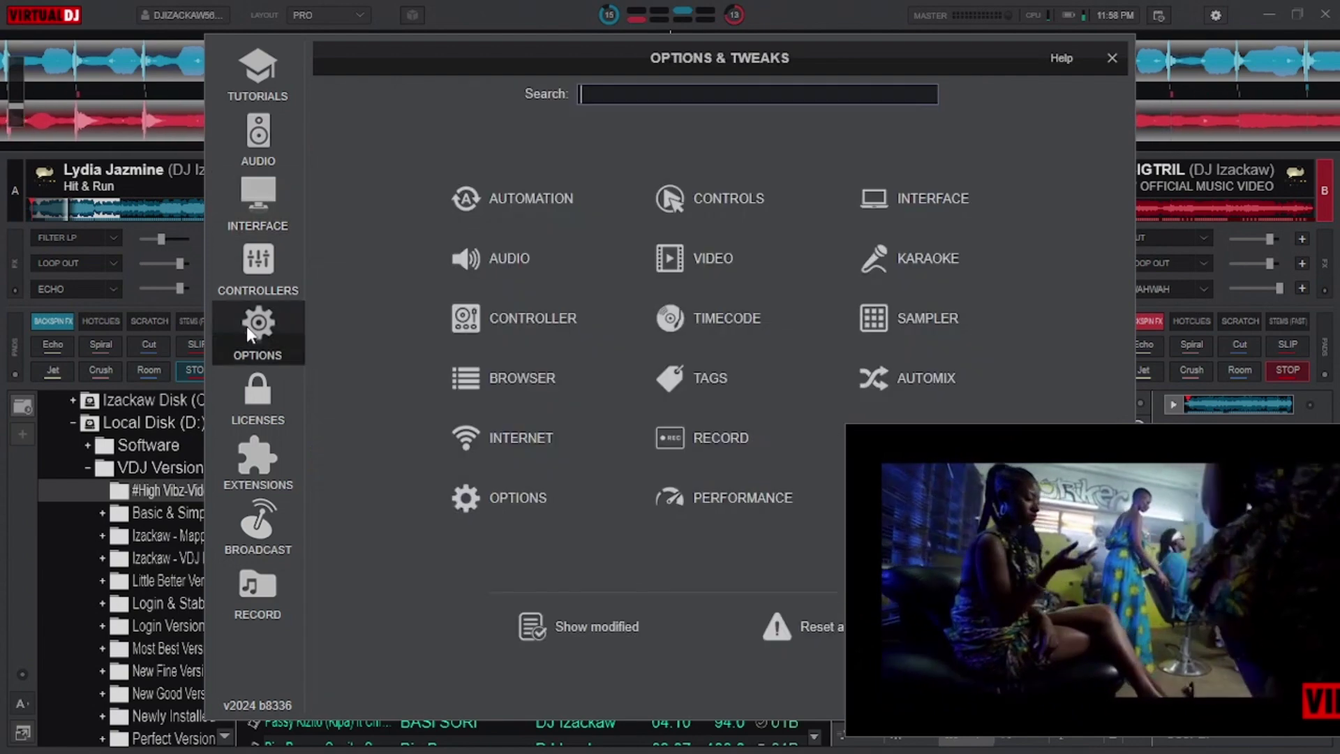
type("rand")
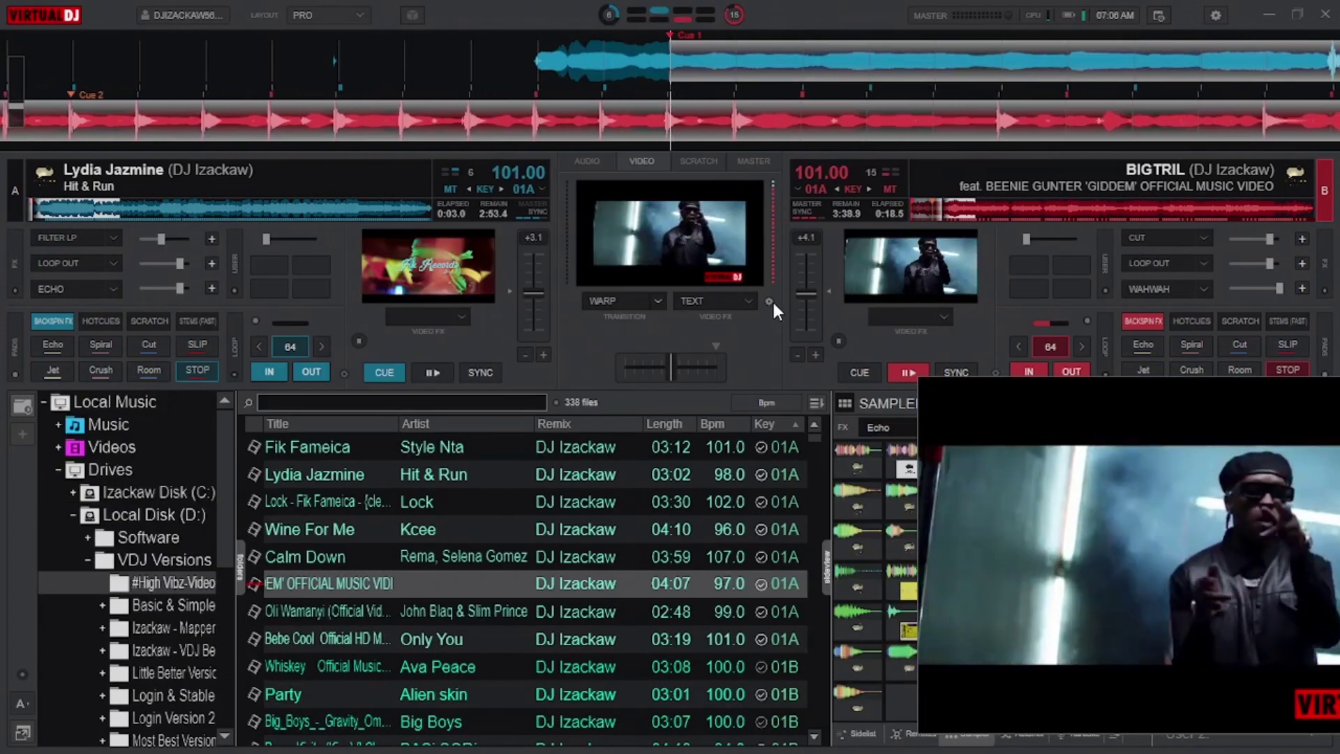
- Set the video crossfader to Linked to Audio and choose Sequences as the video transition
left_click(769, 301)
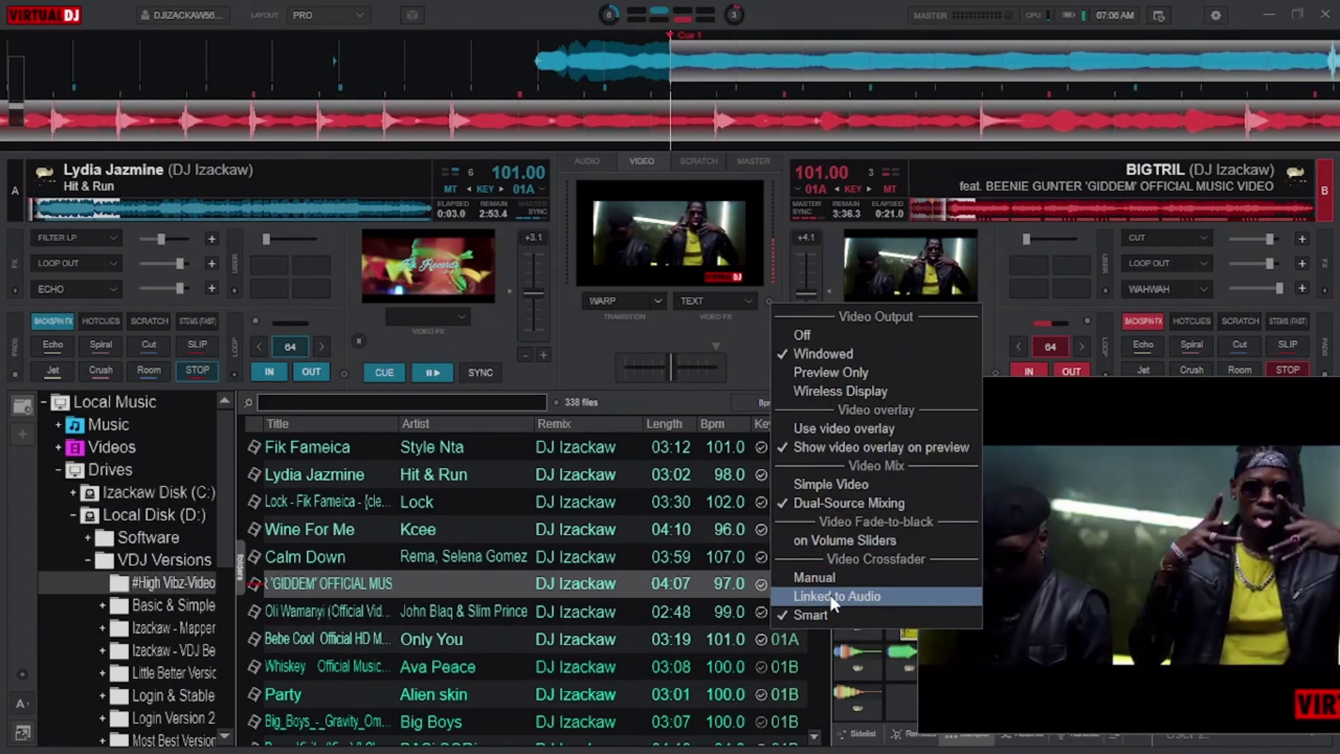
left_click(834, 597)
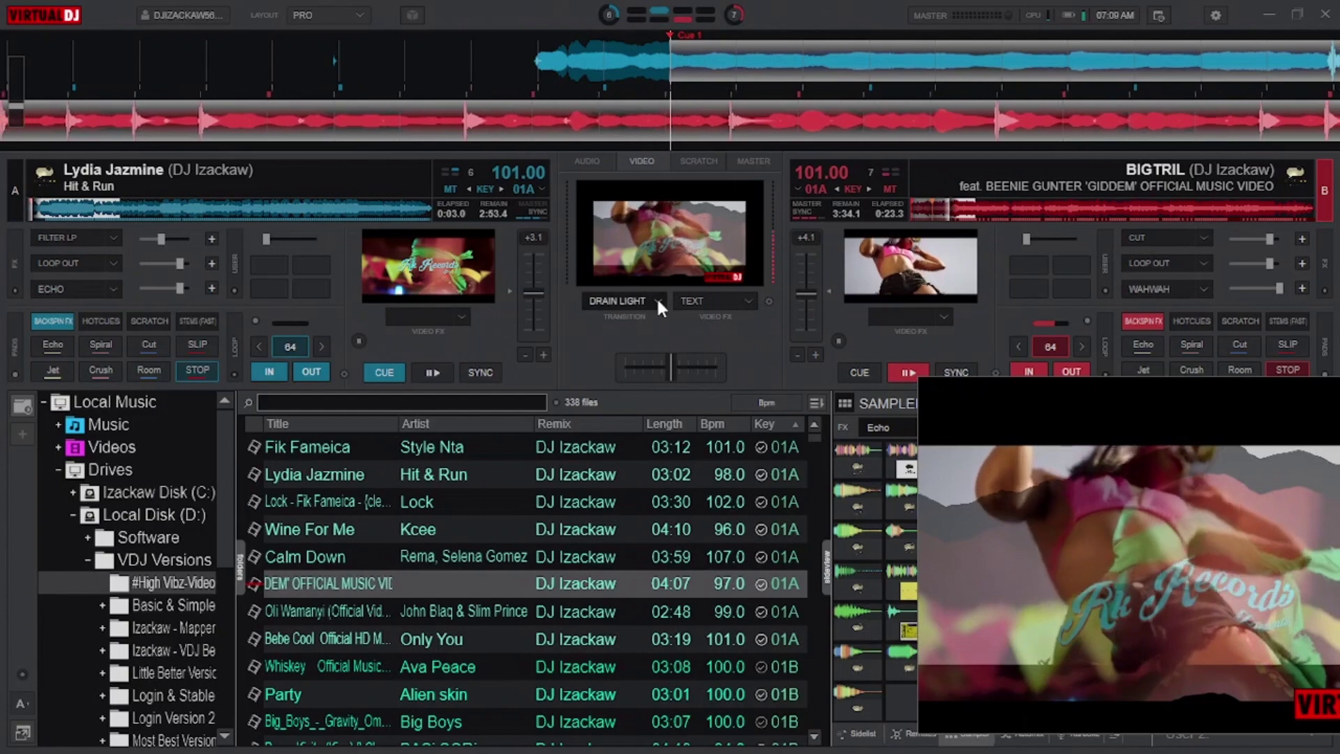
left_click(656, 296)
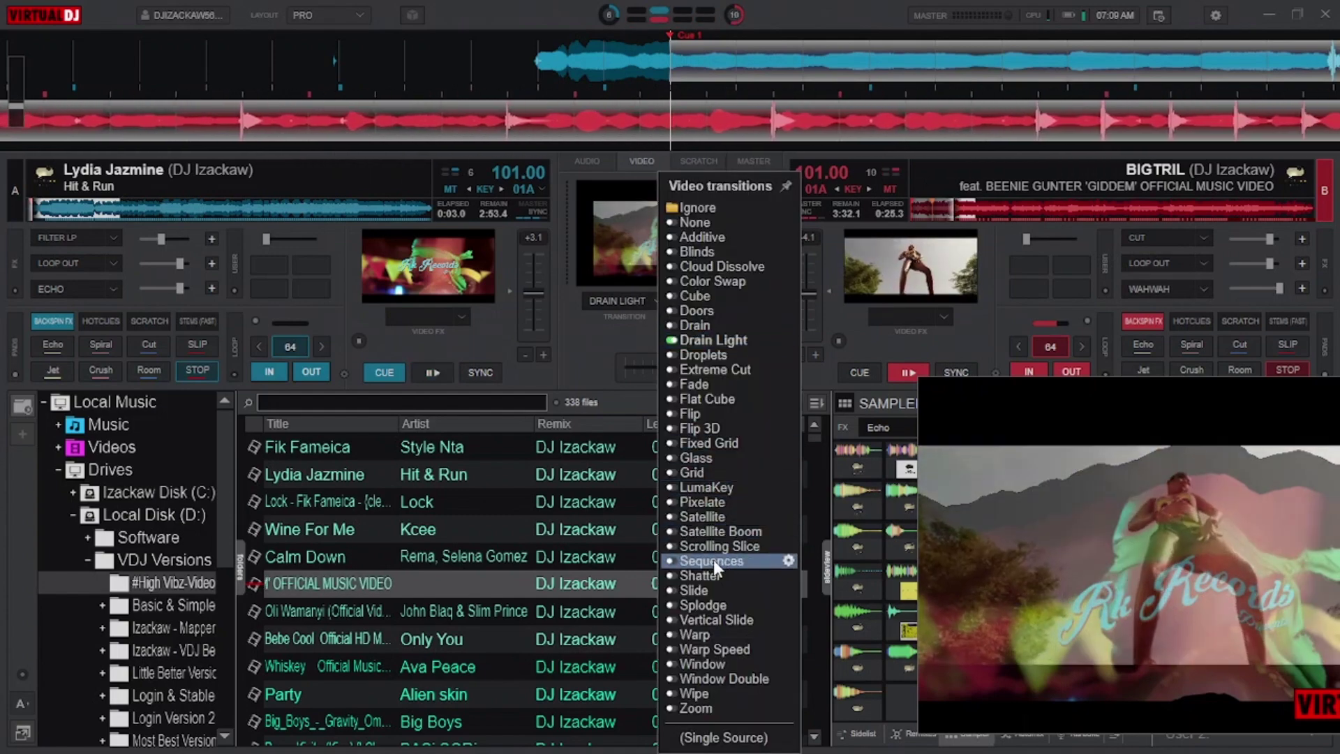
left_click(713, 560)
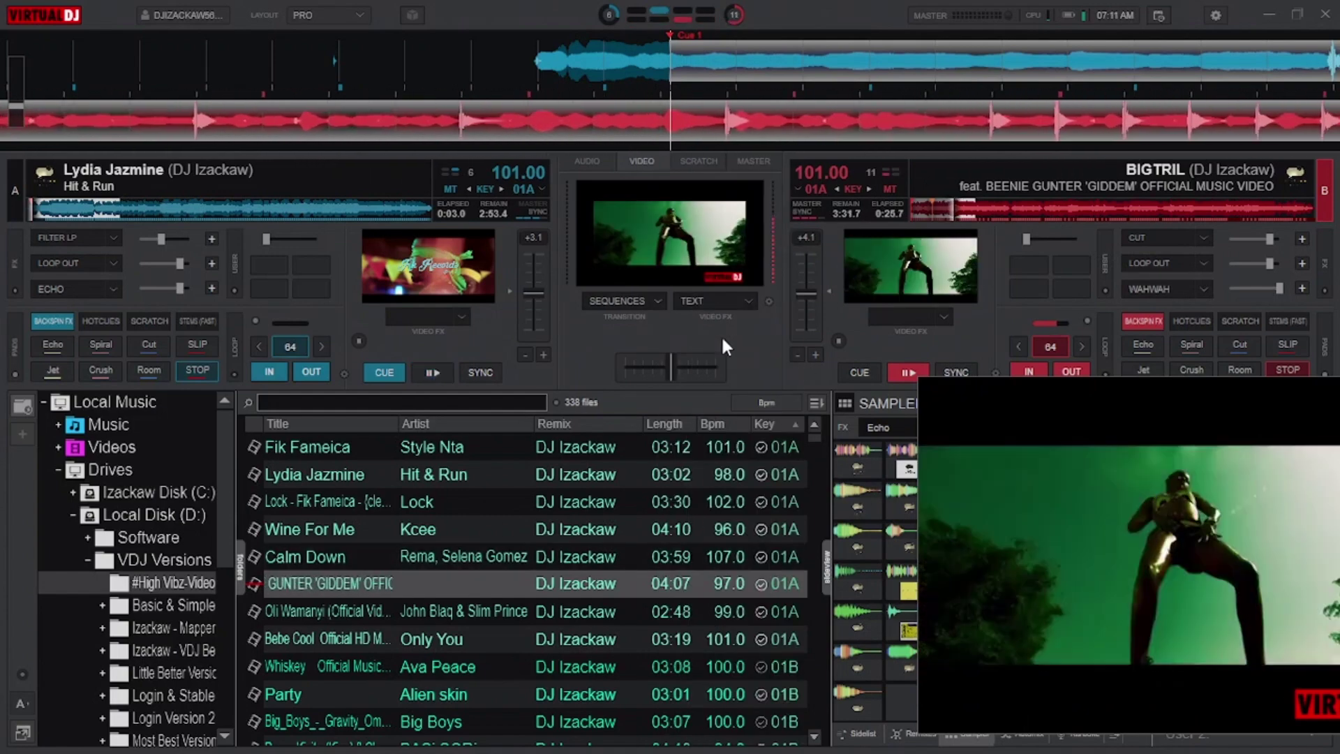
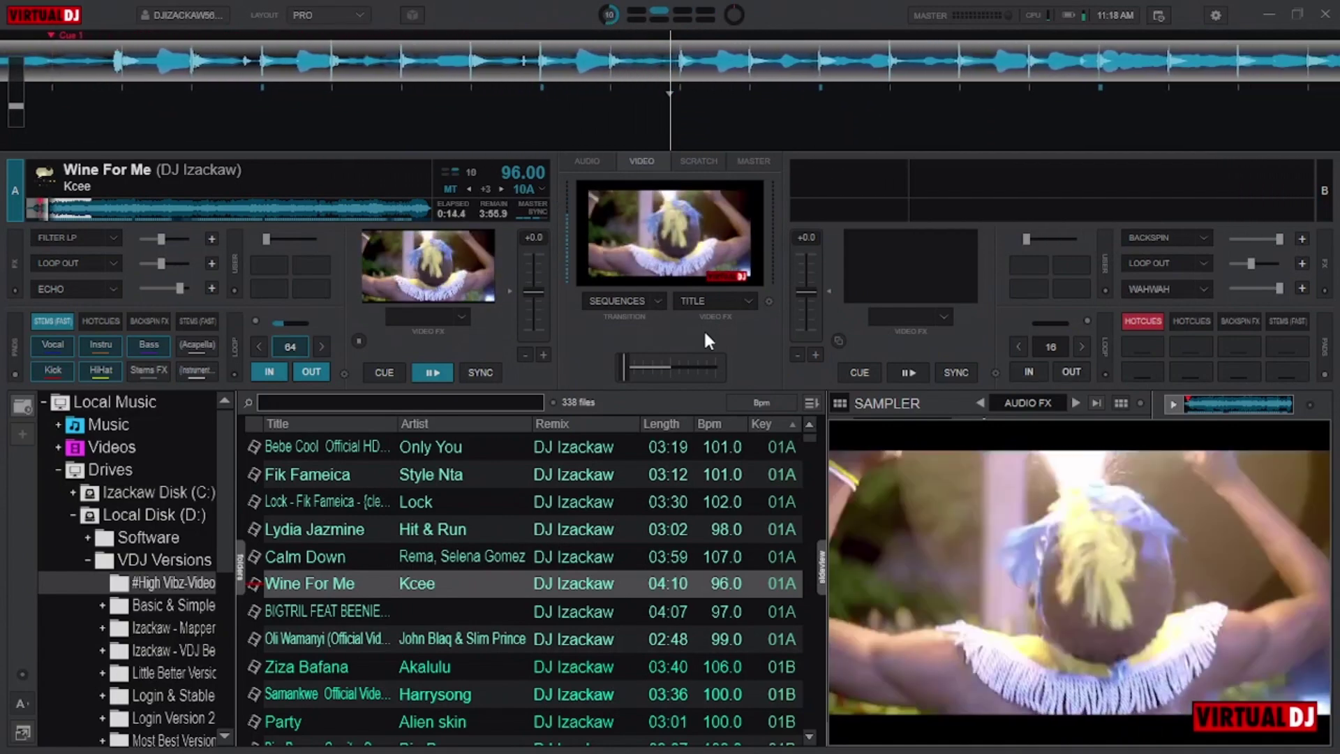
- Choose the Shader overlay from the master video effects
left_click(749, 302)
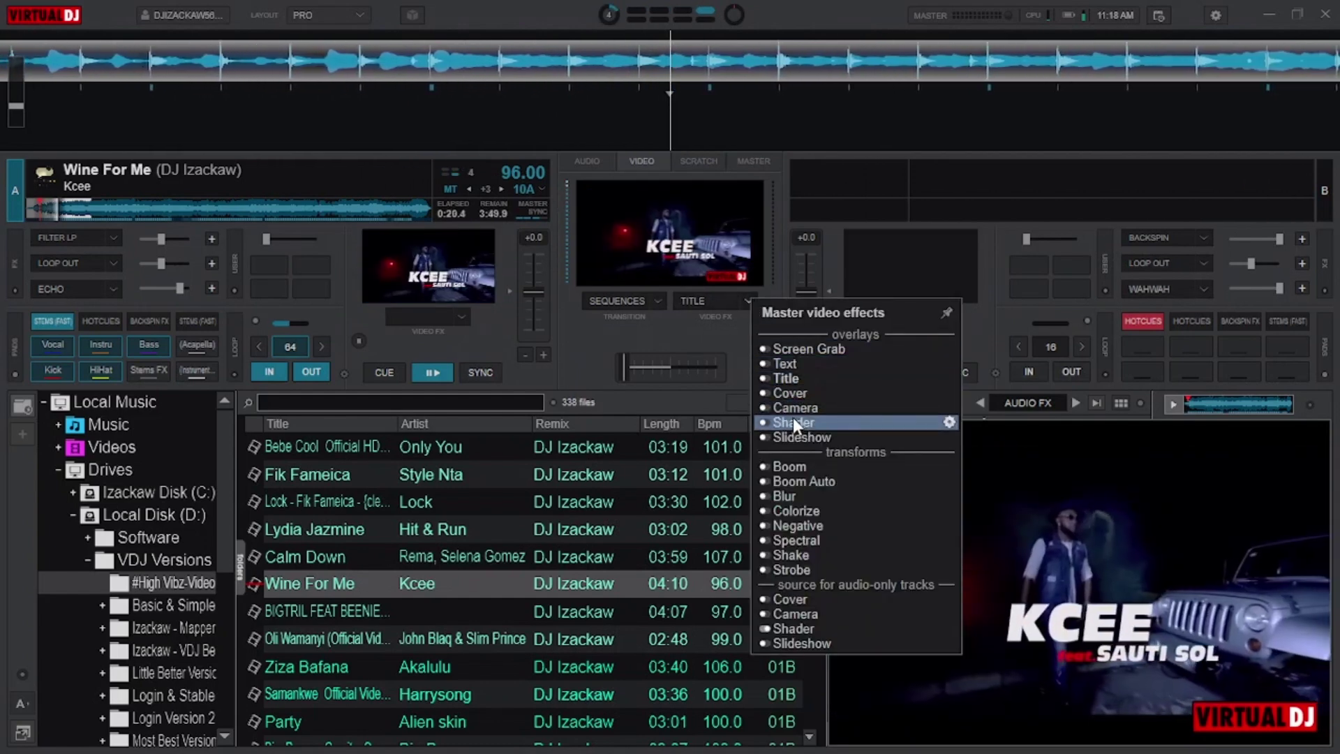
left_click(794, 421)
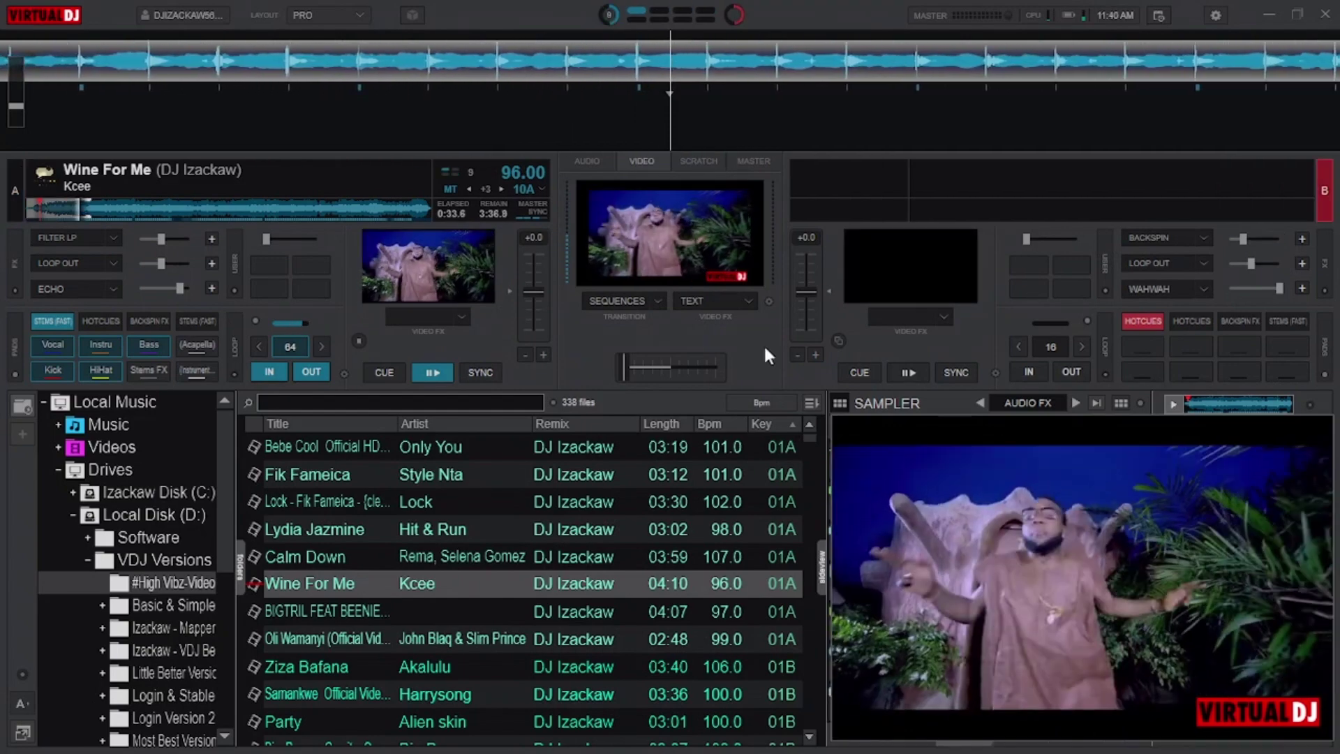
- Open the settings of the master Text overlay and move the video output window aside
left_click(748, 300)
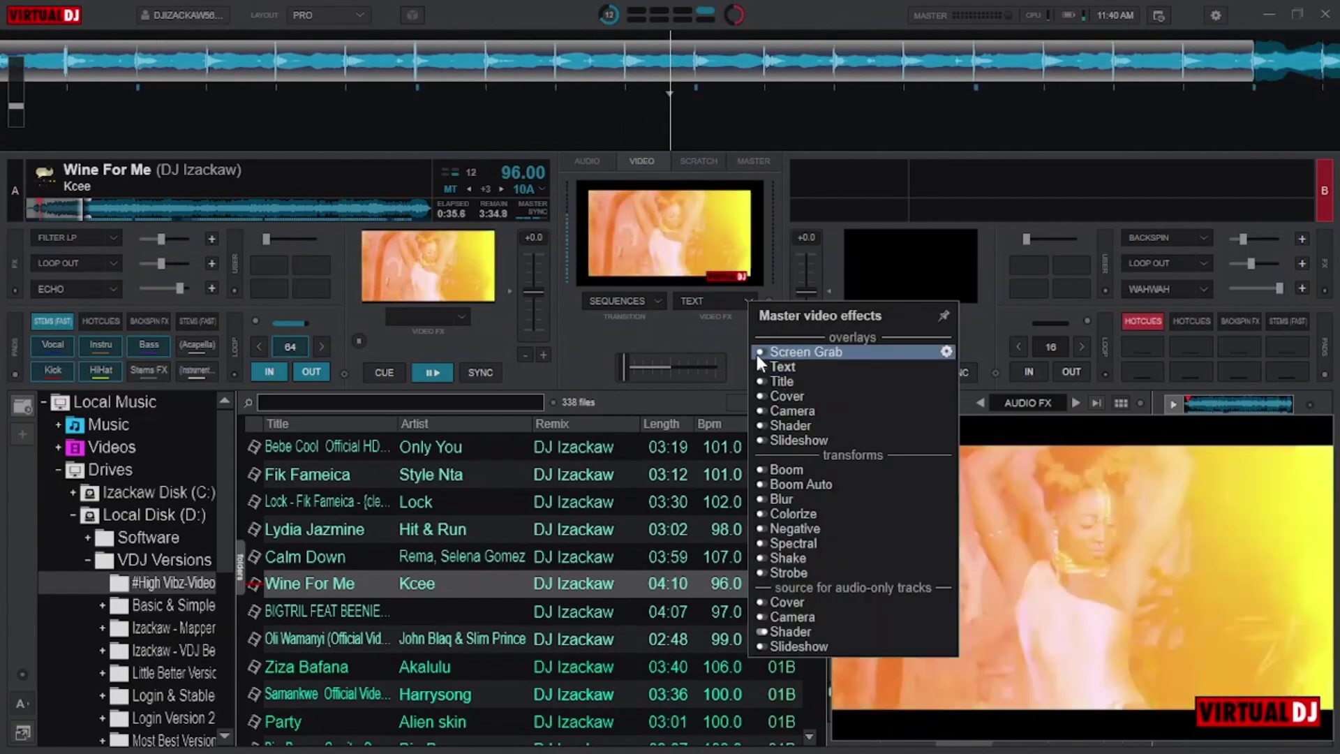
mouse_move(805, 366)
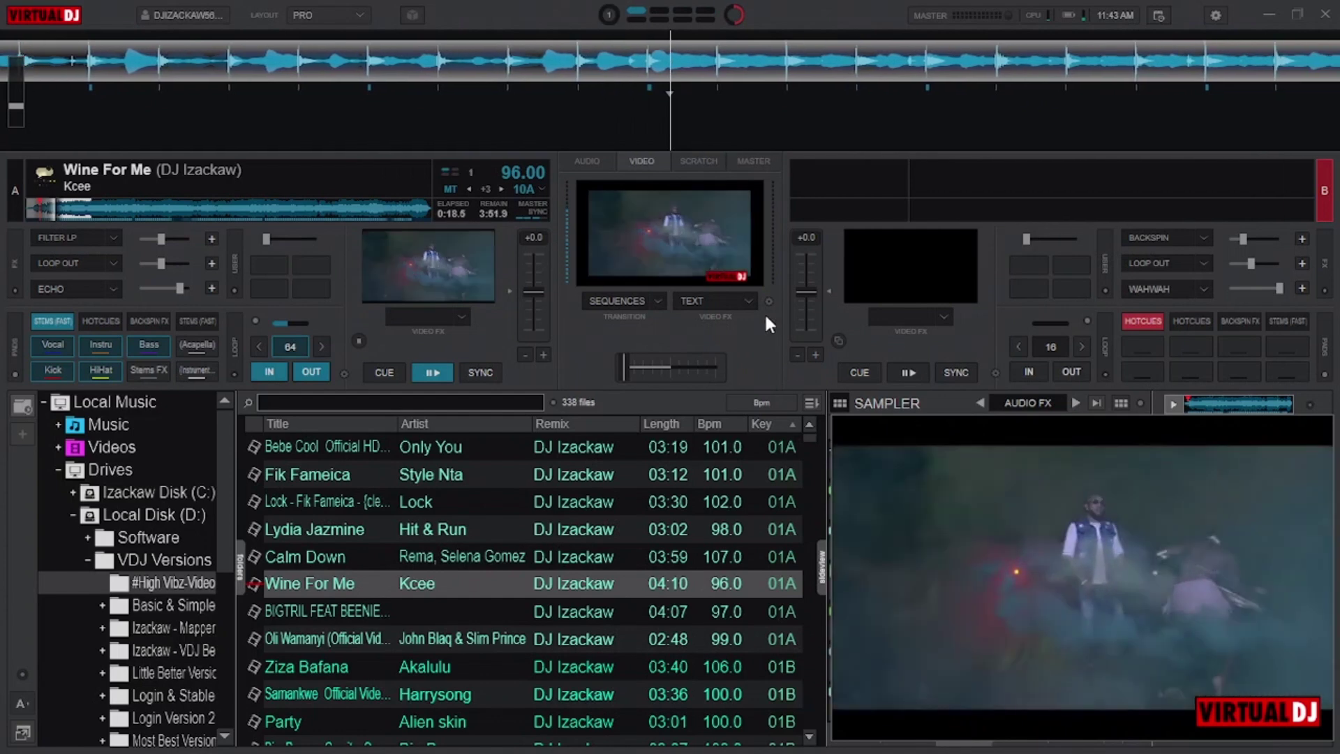
left_click(748, 301)
mouse_move(776, 367)
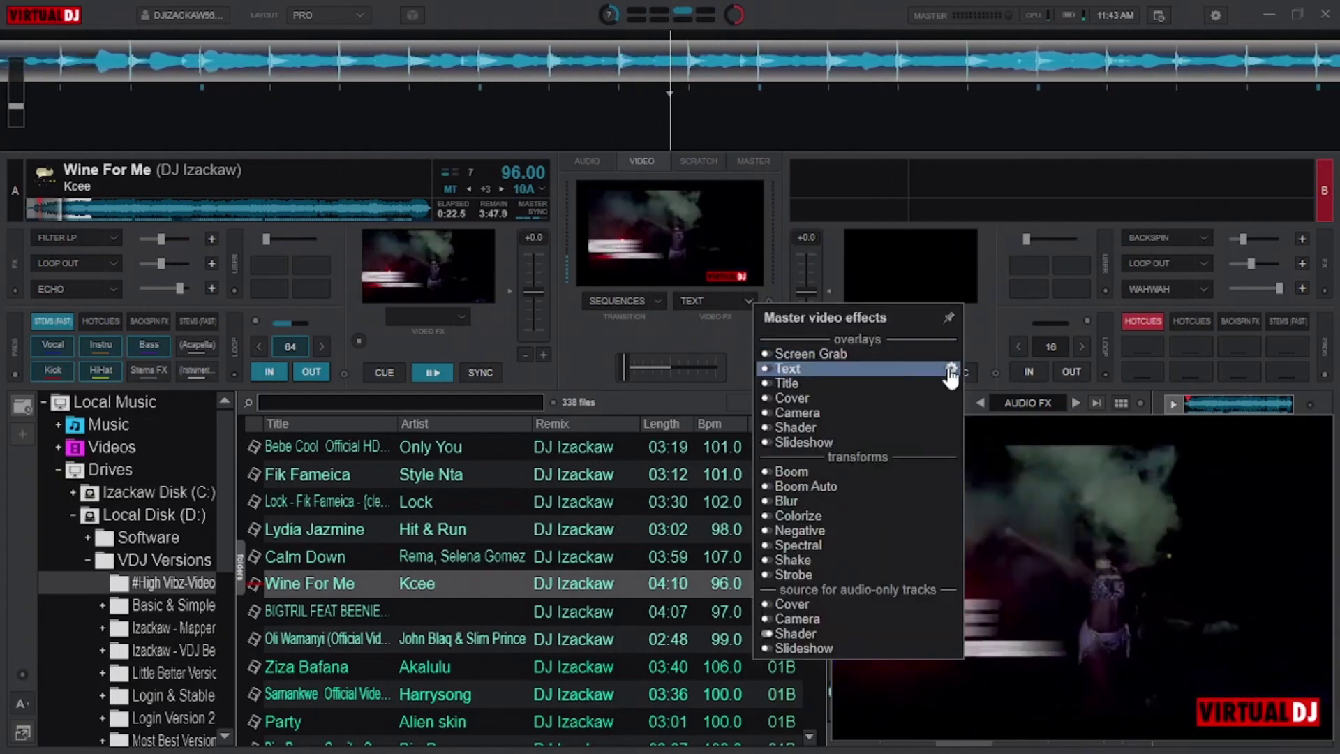
left_click(950, 368)
left_click_drag(915, 516, 1079, 549)
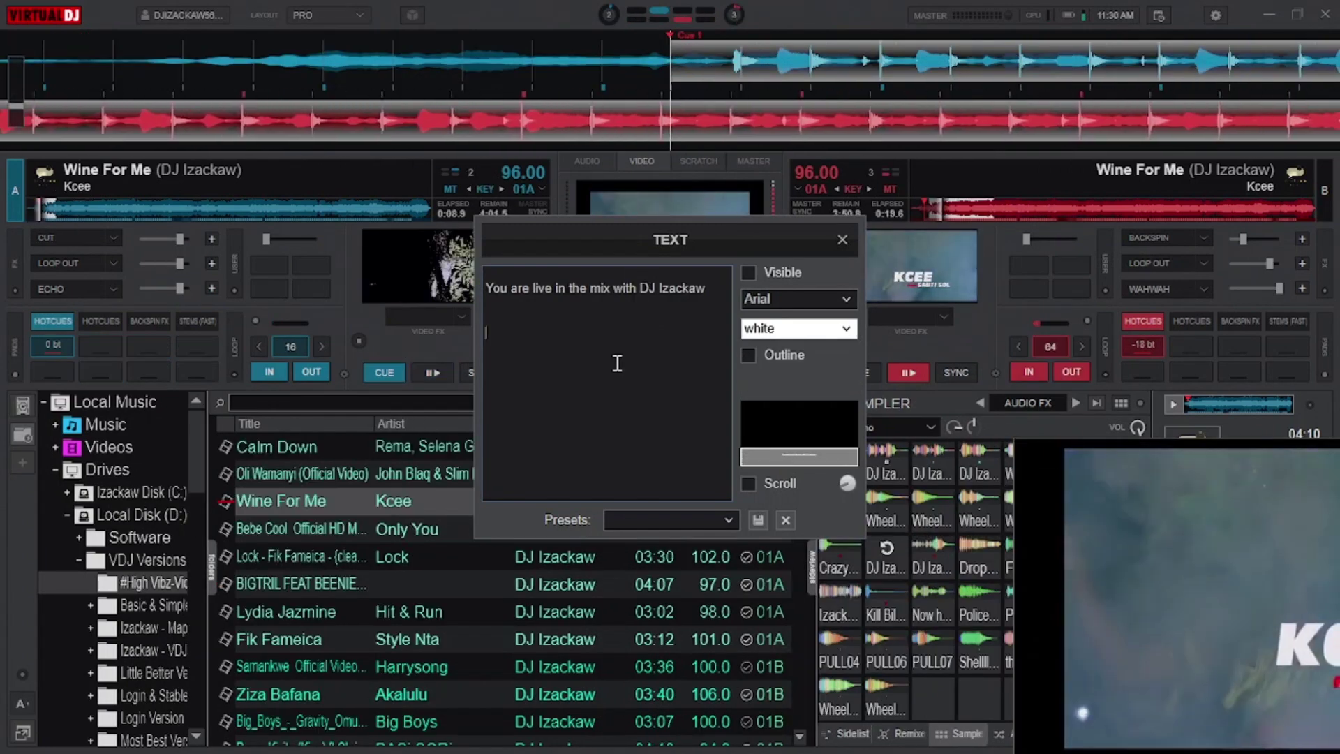
- Set the overlay text's font to Cambria Math and keep its colour white
left_click(847, 300)
scroll(735, 387, "down", 3)
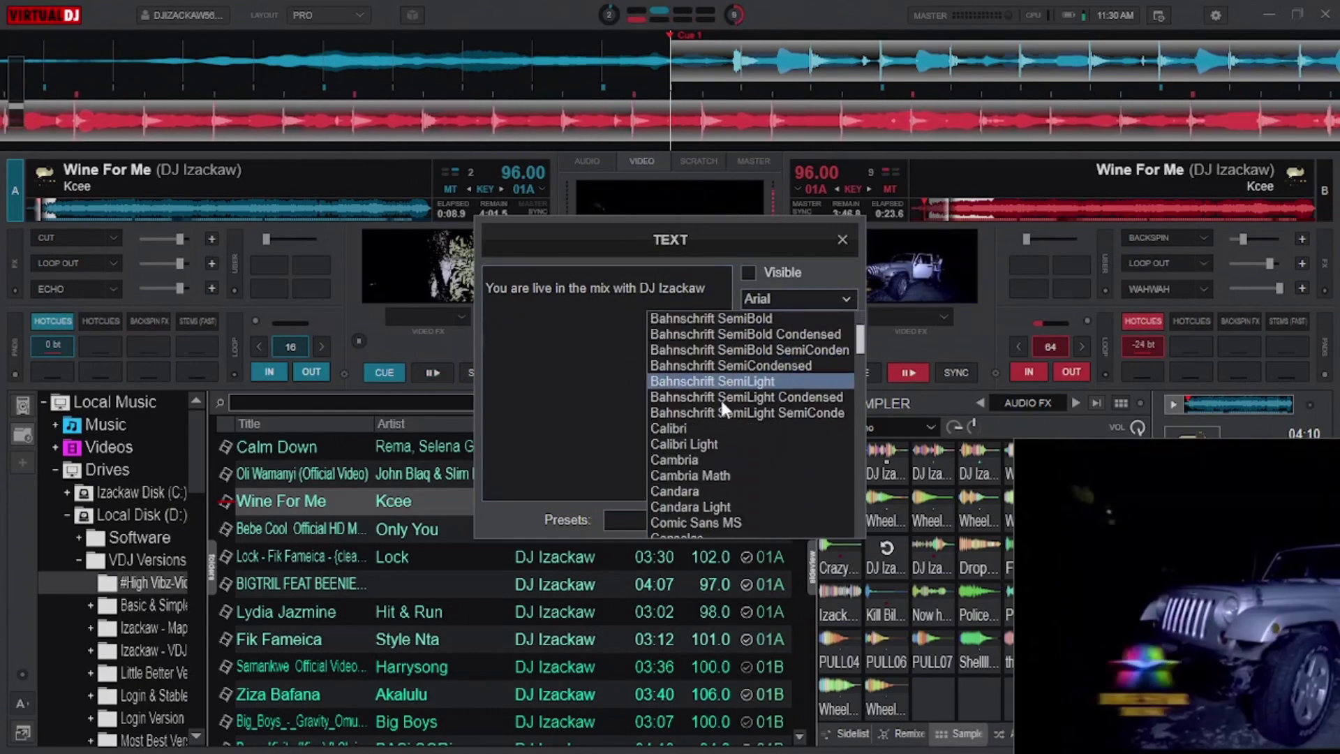
left_click(710, 476)
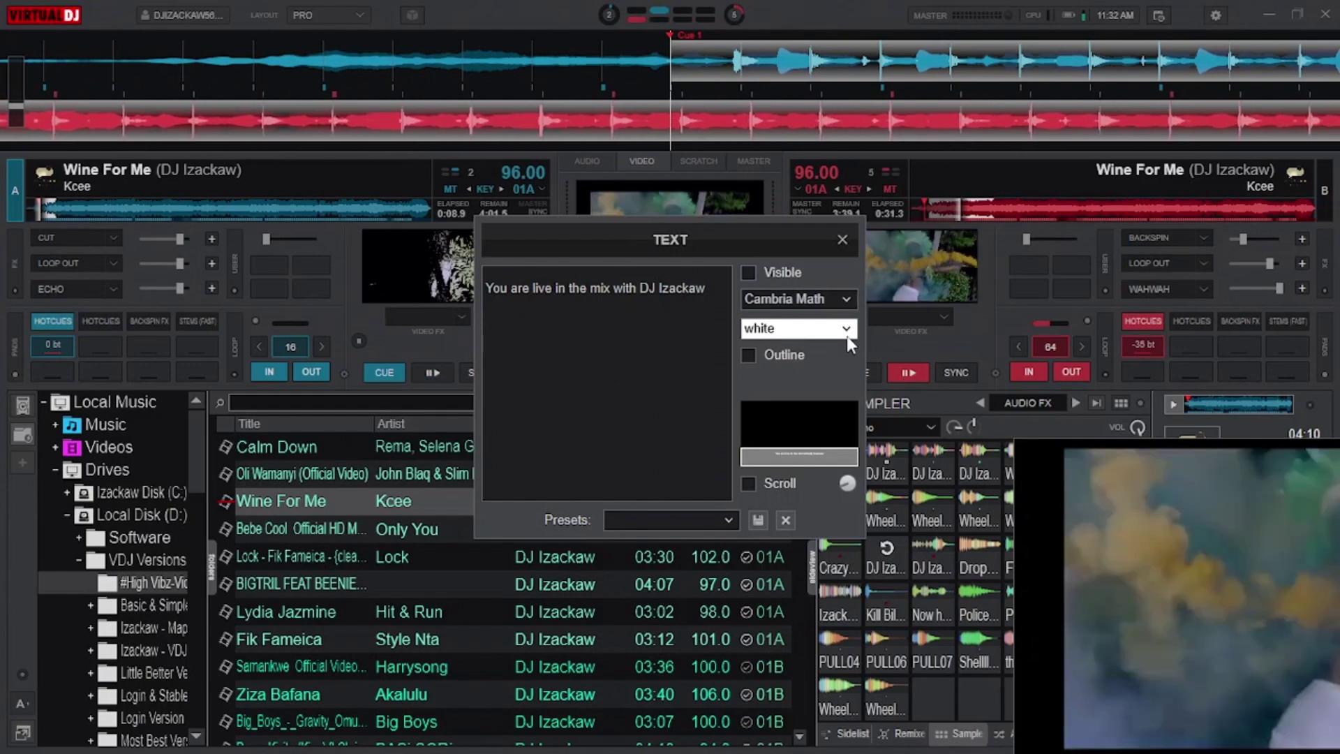
left_click(846, 330)
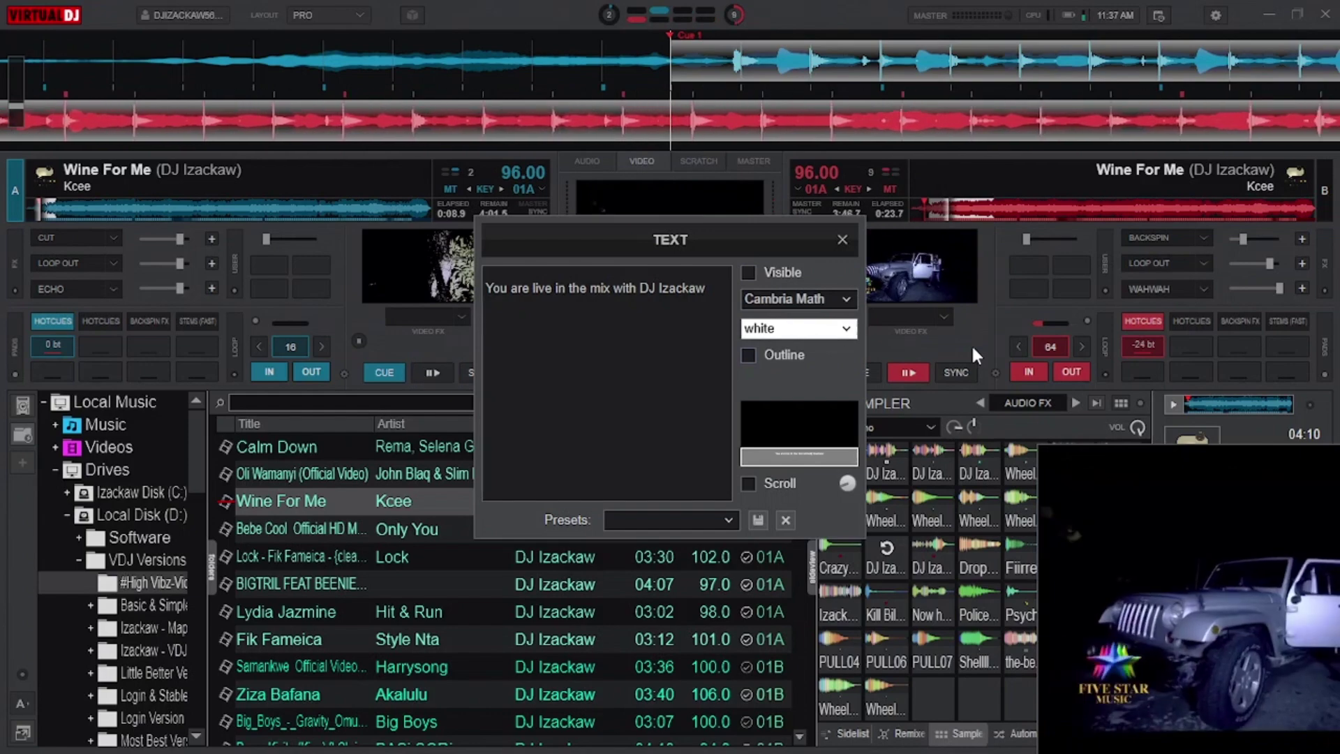
- Enable the outline for the overlay text, reposition the video output window and make the text visible
left_click(748, 356)
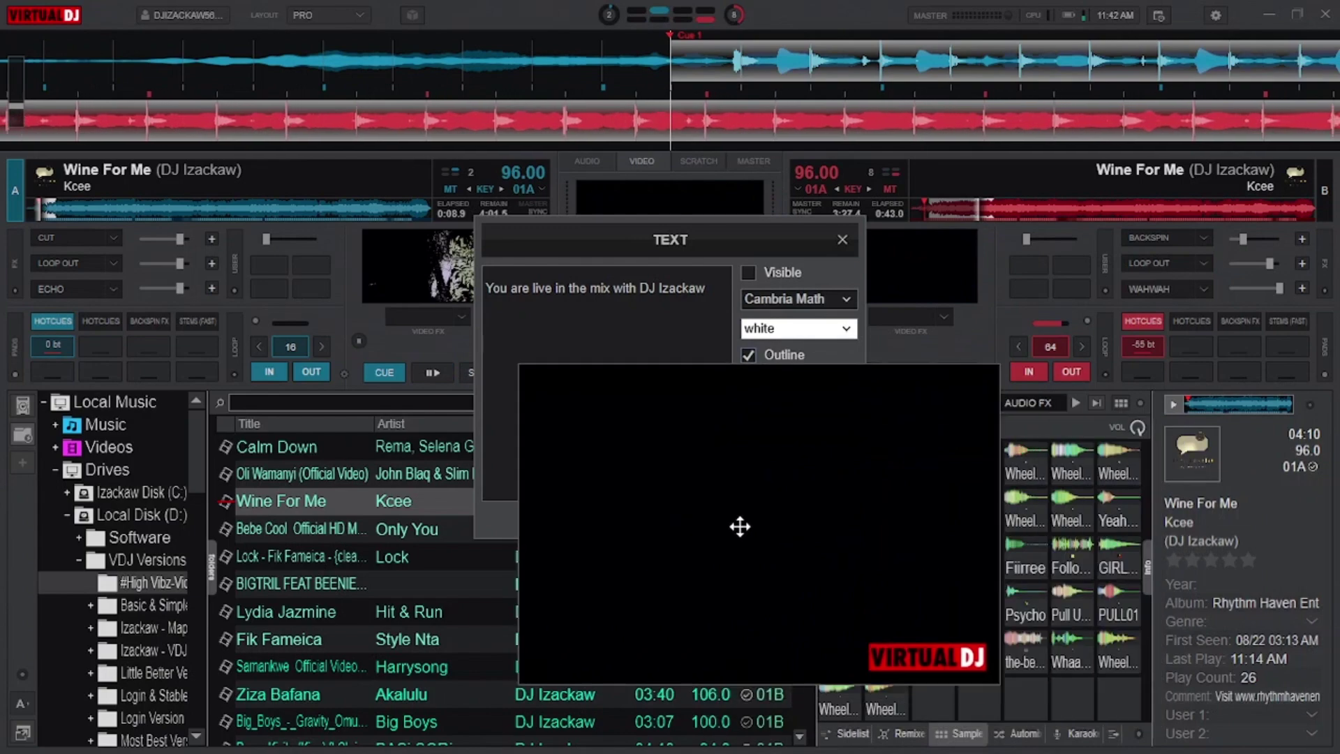
left_click_drag(740, 528, 649, 527)
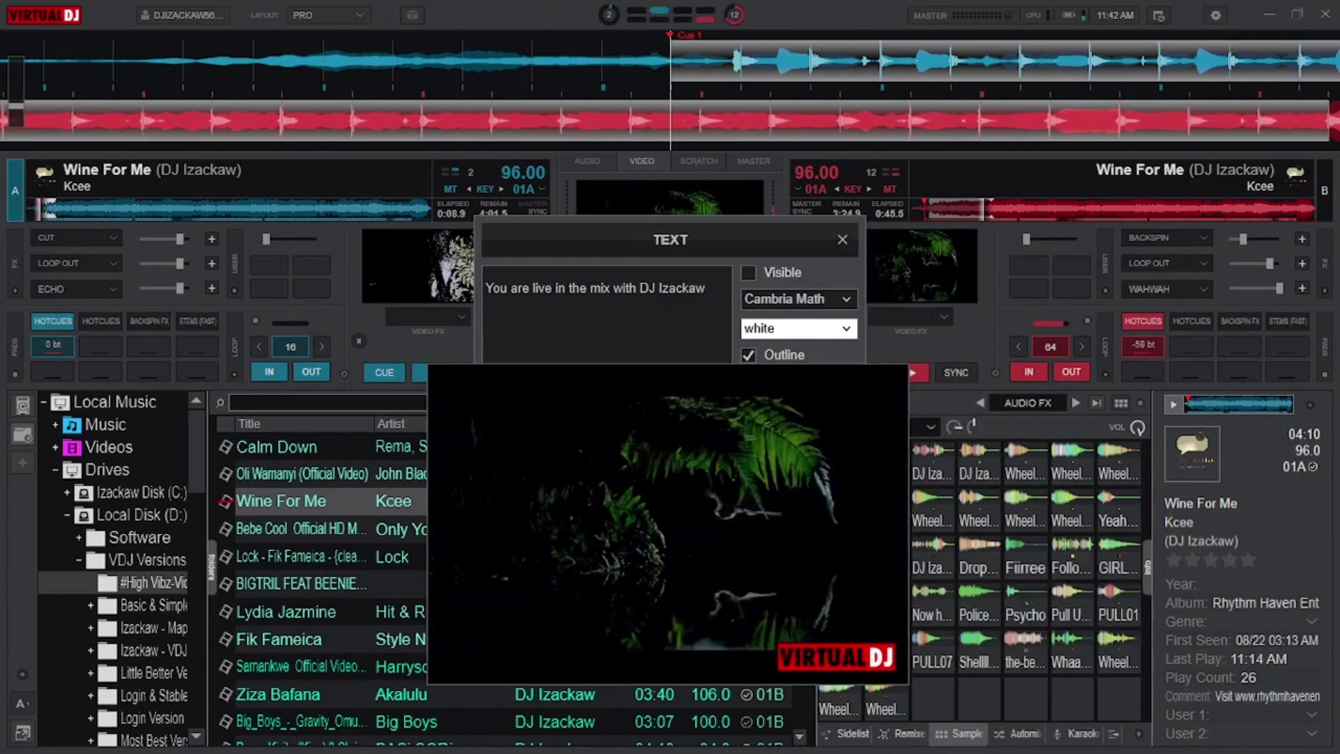
left_click(748, 278)
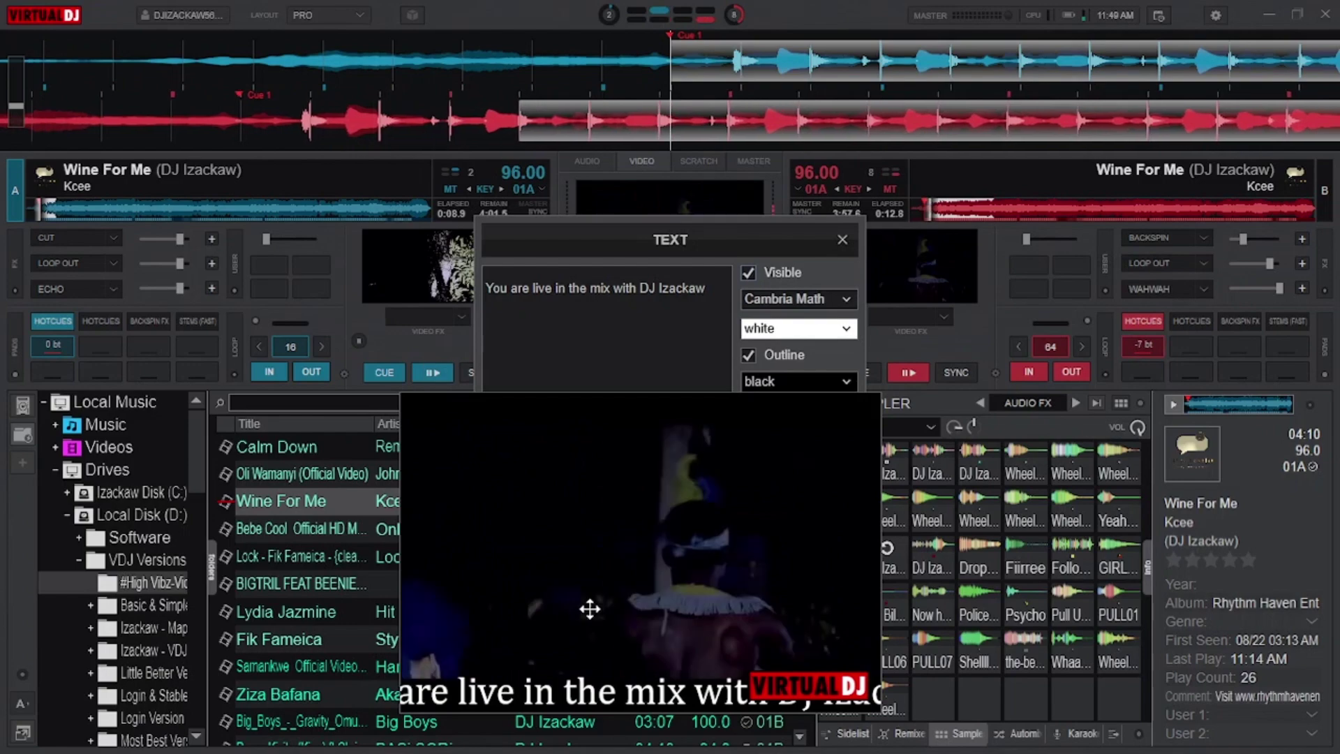
- Move the video output window clear of the Text settings, adjust the text area to fit the whole line, and check it full screen
left_click_drag(589, 610, 318, 440)
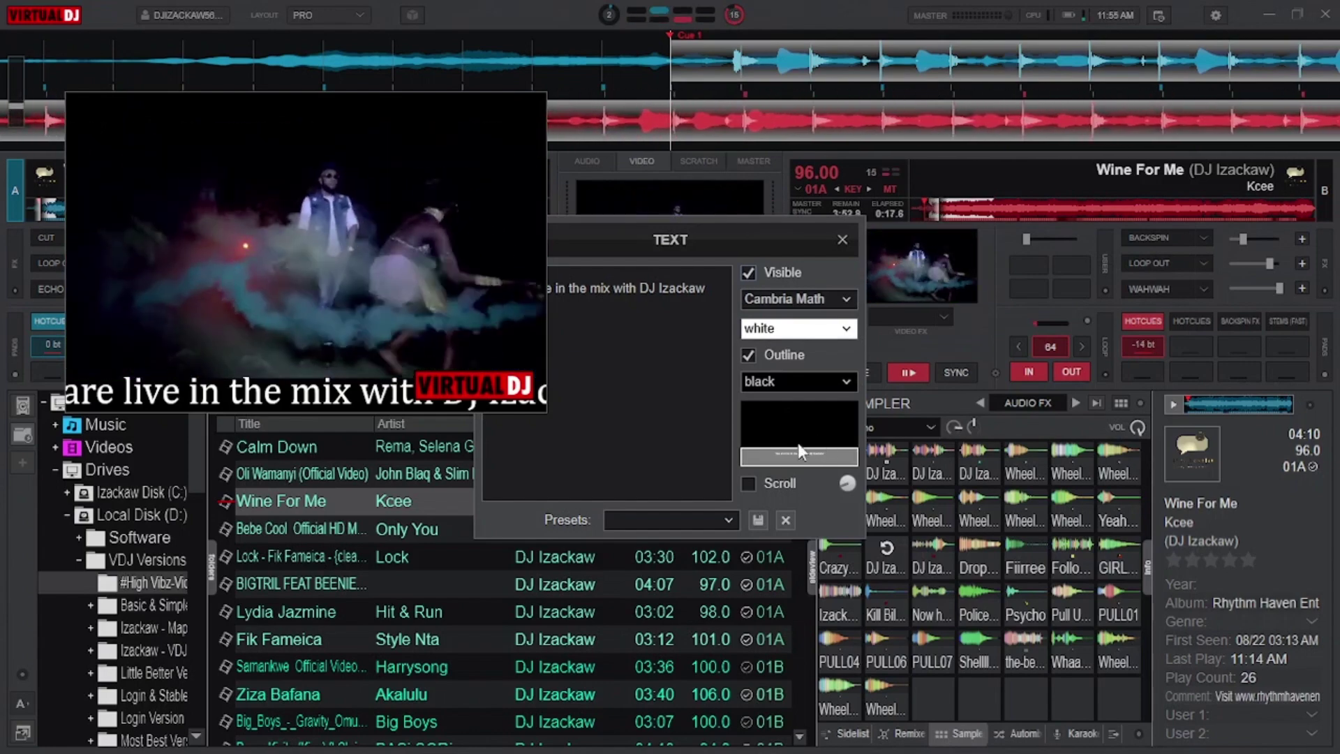
mouse_move(796, 458)
left_mouse_down()
mouse_move(796, 405)
mouse_move(794, 457)
left_mouse_up()
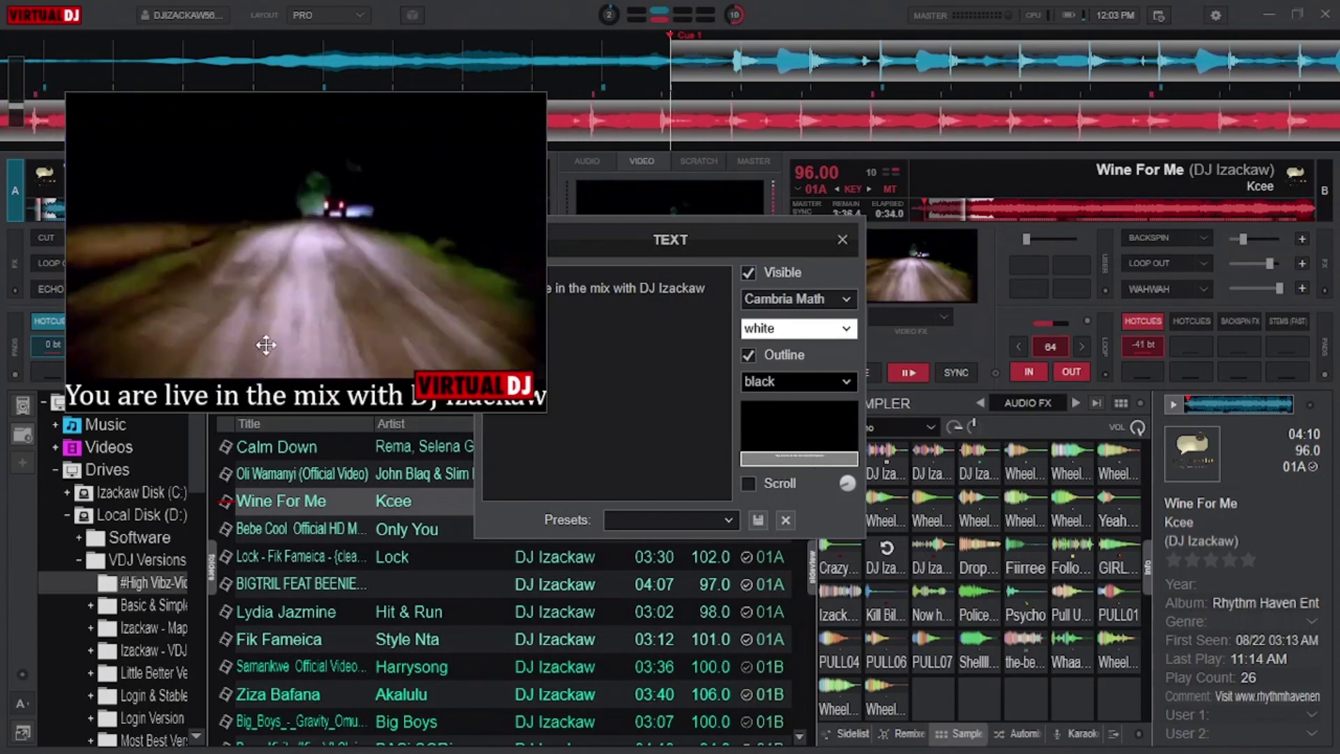
double_click(297, 269)
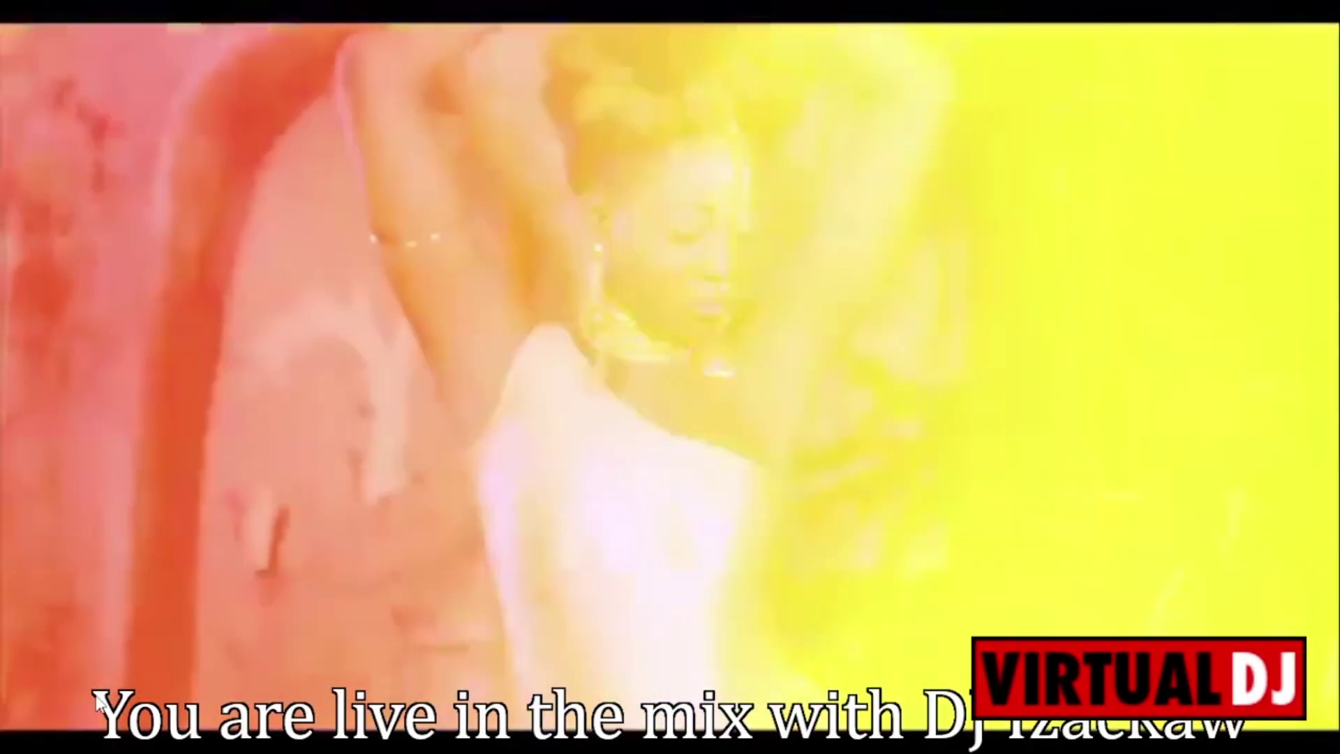
double_click(198, 659)
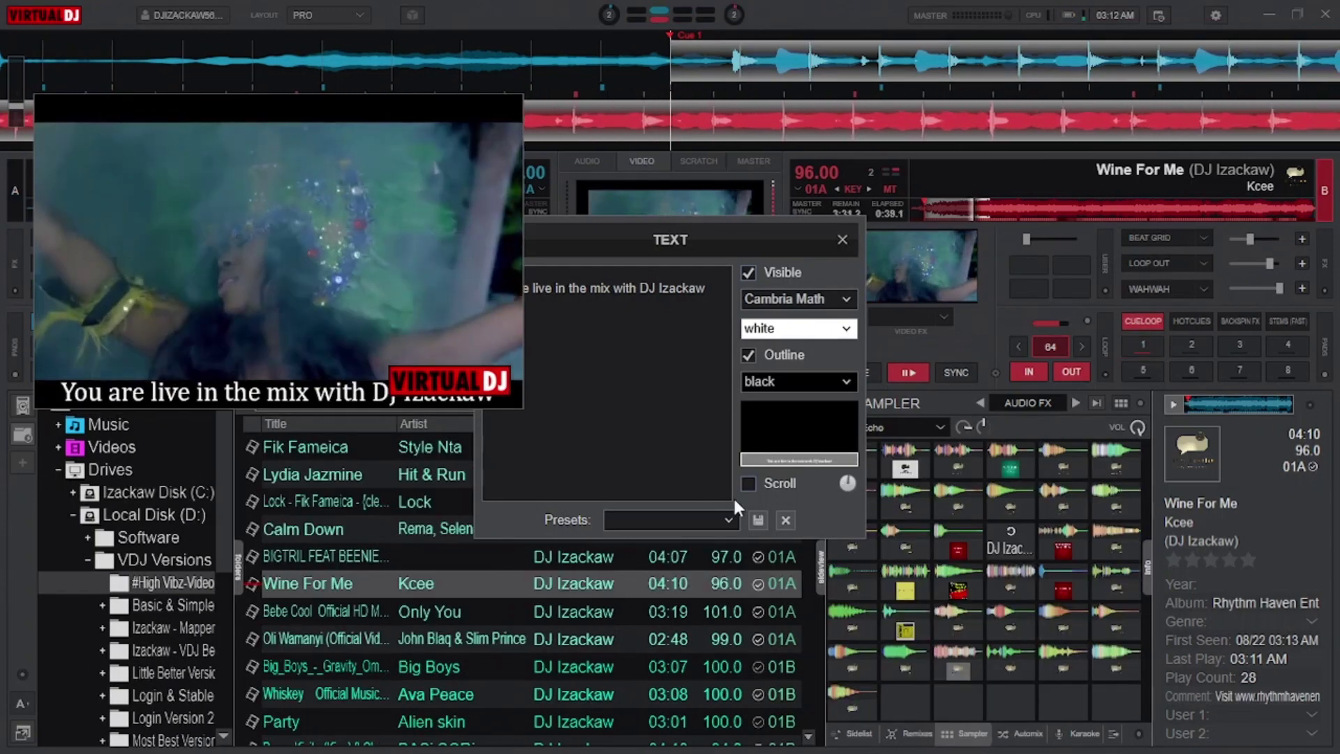
- Enable scrolling for the overlay text, preview it full screen and close the Text settings
left_click(749, 485)
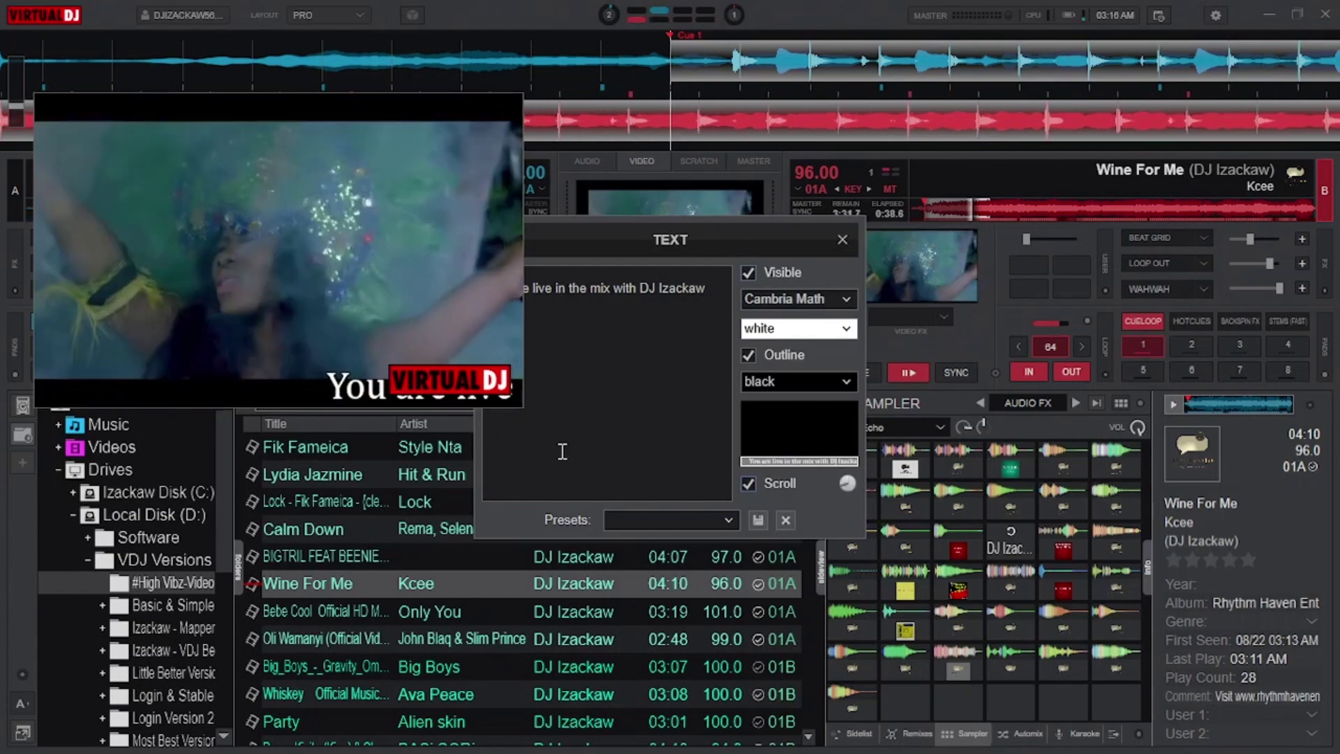
double_click(320, 299)
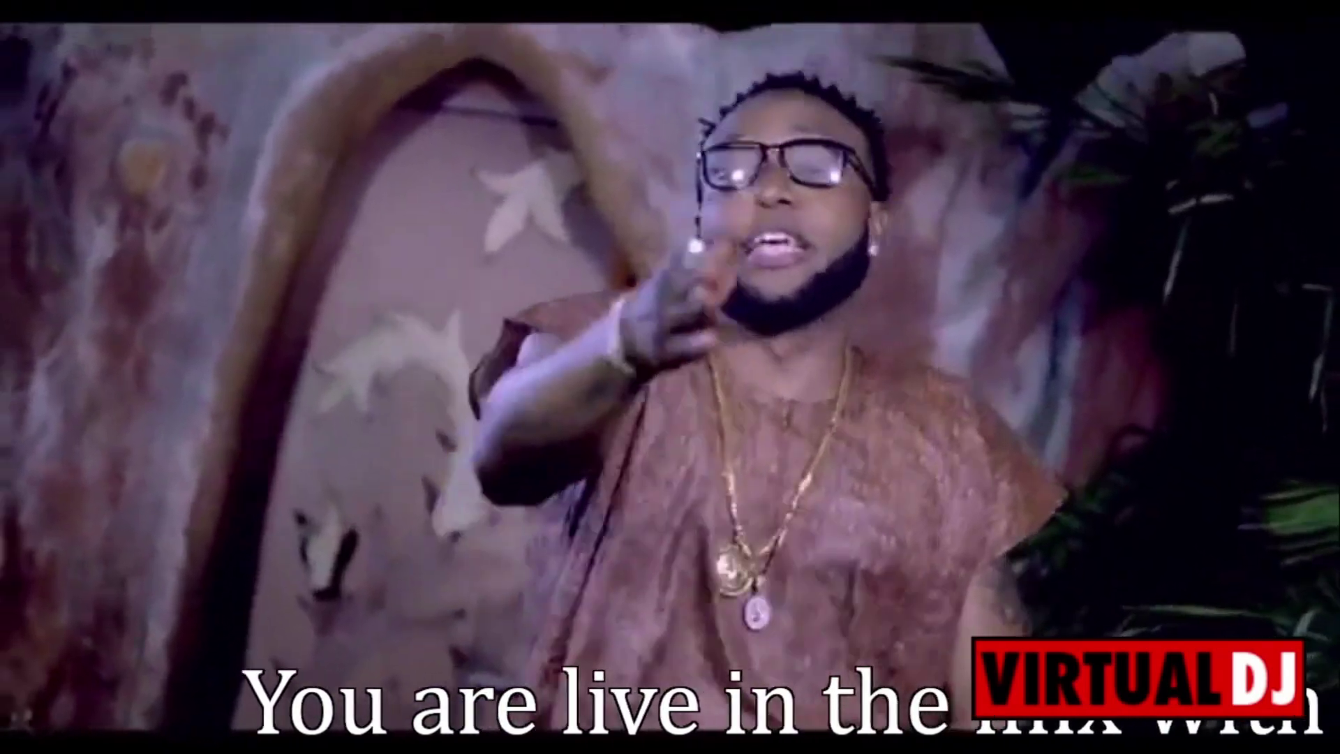
double_click(866, 243)
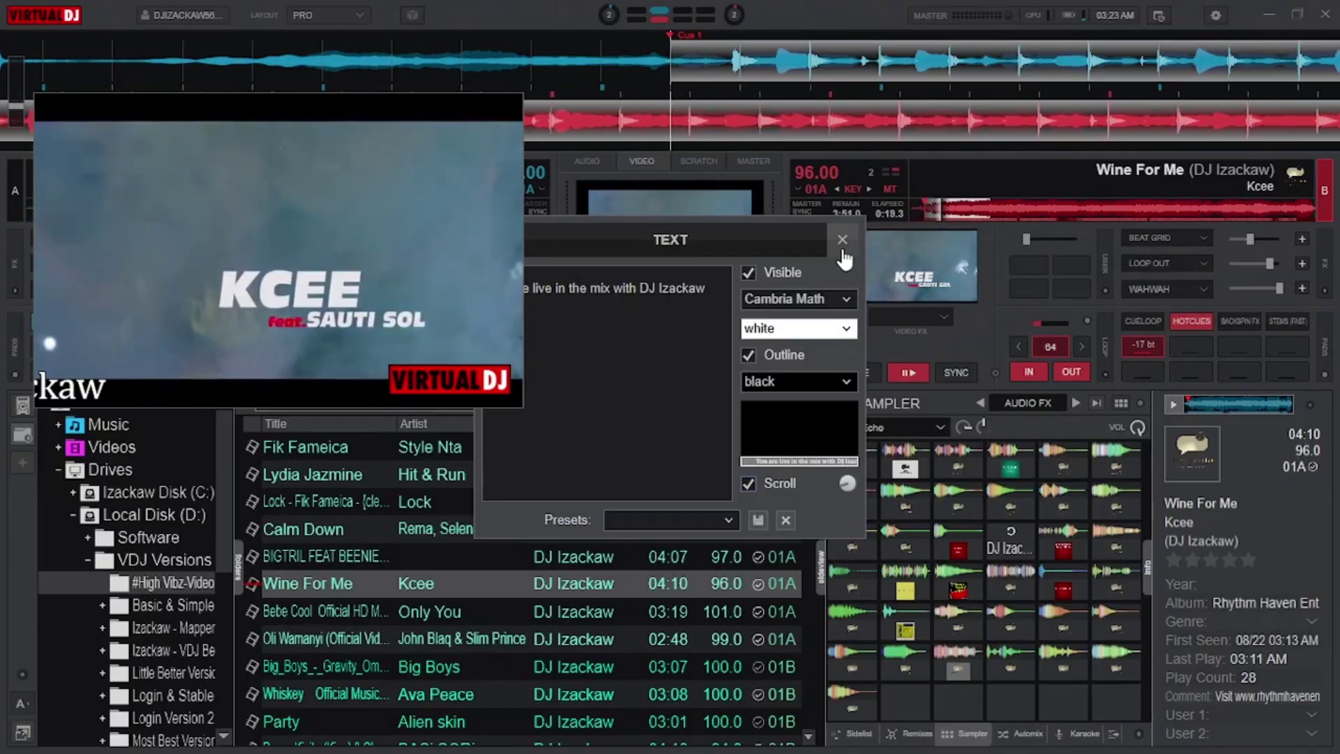
left_click(843, 239)
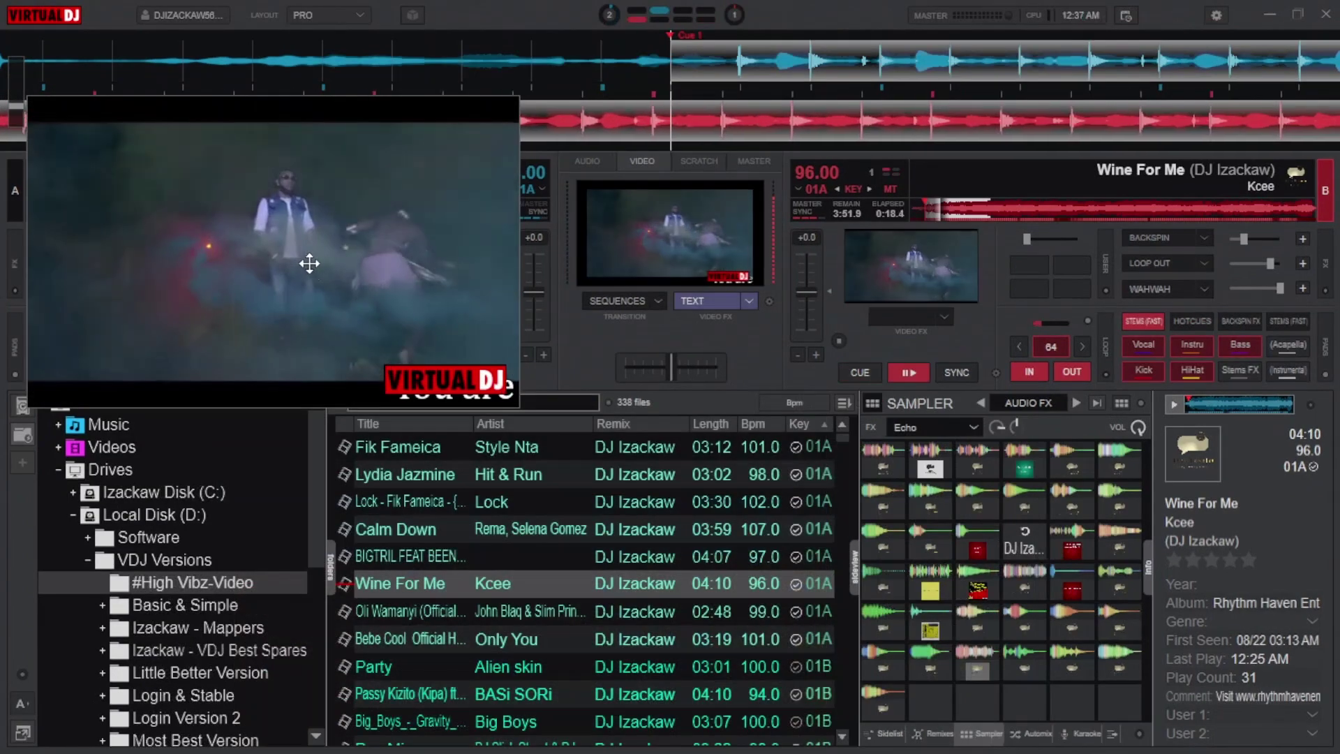
- Move the video output window aside and browse the effect visualizations available in the Extensions settings
left_click_drag(309, 263, 1307, 627)
left_click(1217, 16)
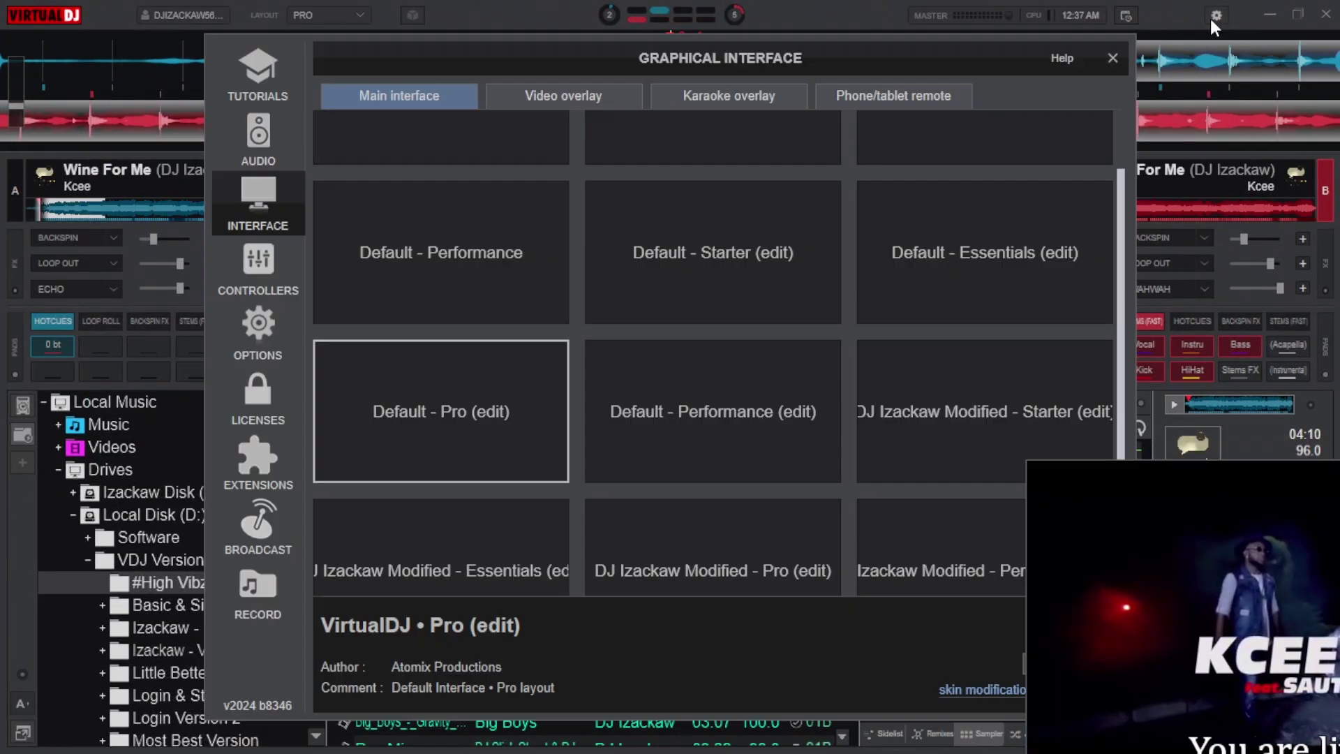
left_click(251, 450)
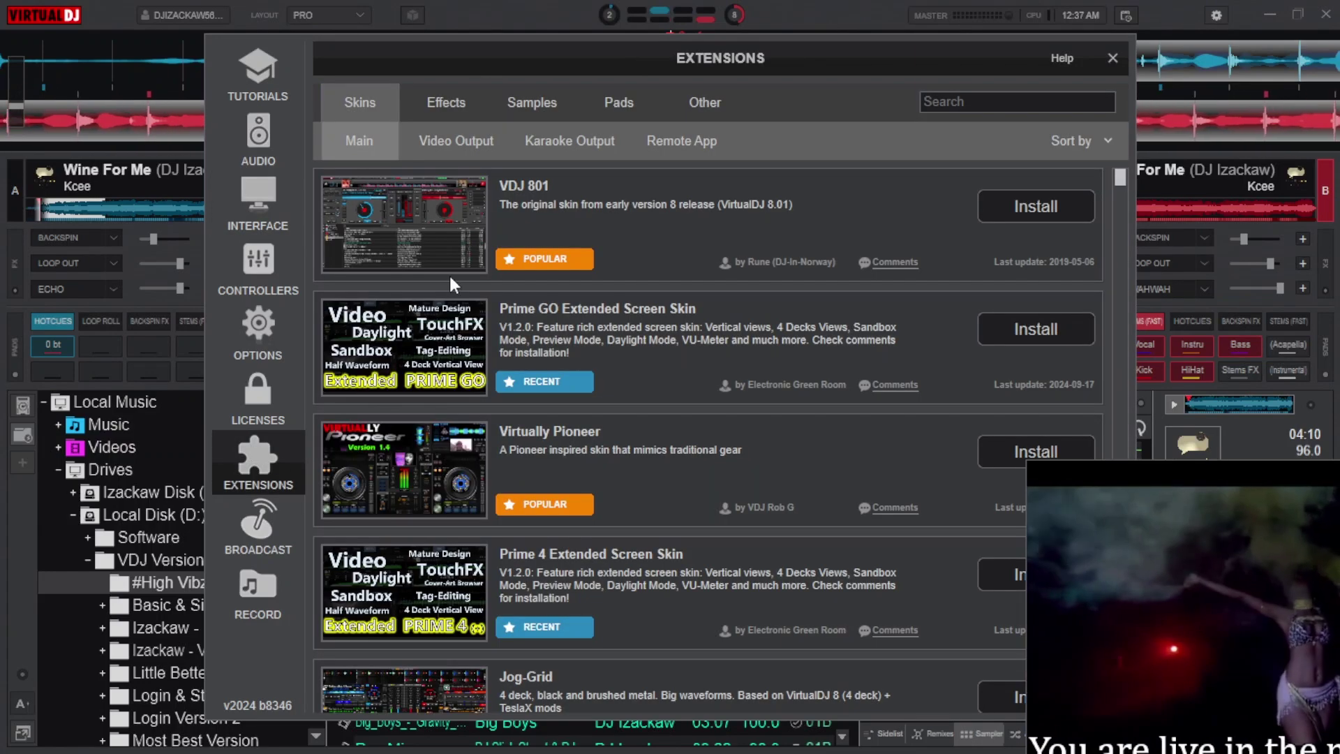
left_click(453, 102)
left_click(547, 135)
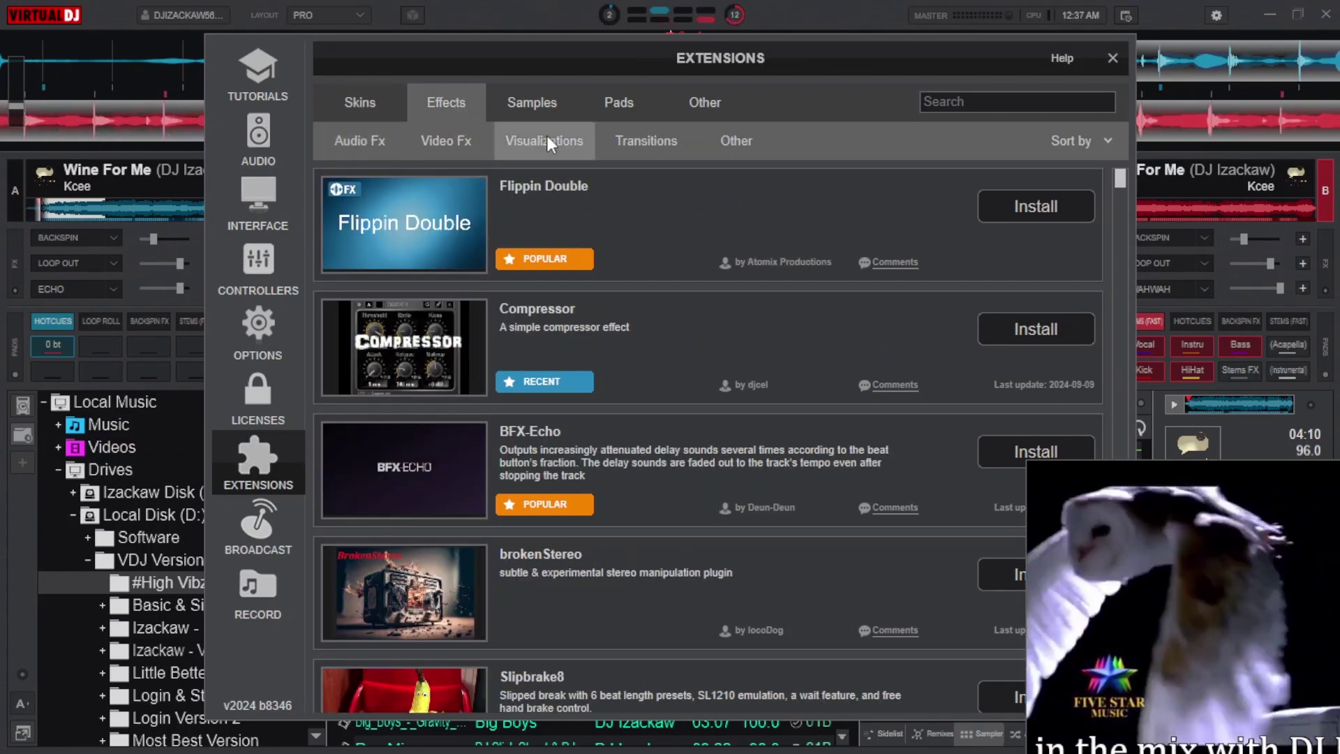
scroll(939, 325, "down", 1)
scroll(928, 342, "down", 1)
scroll(921, 354, "up", 2)
scroll(919, 349, "down", 1)
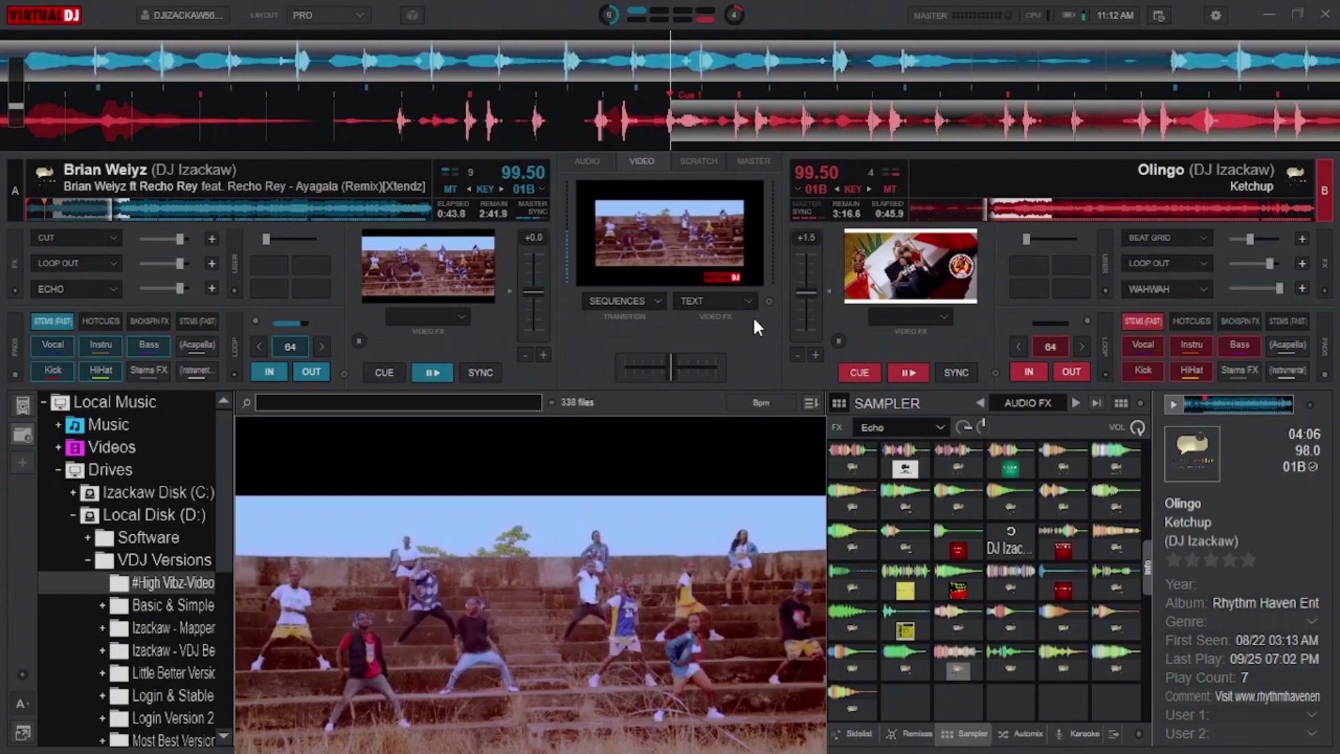
- Switch the master video effect to the Title overlay, turn it on and preview the video full screen
left_click(751, 301)
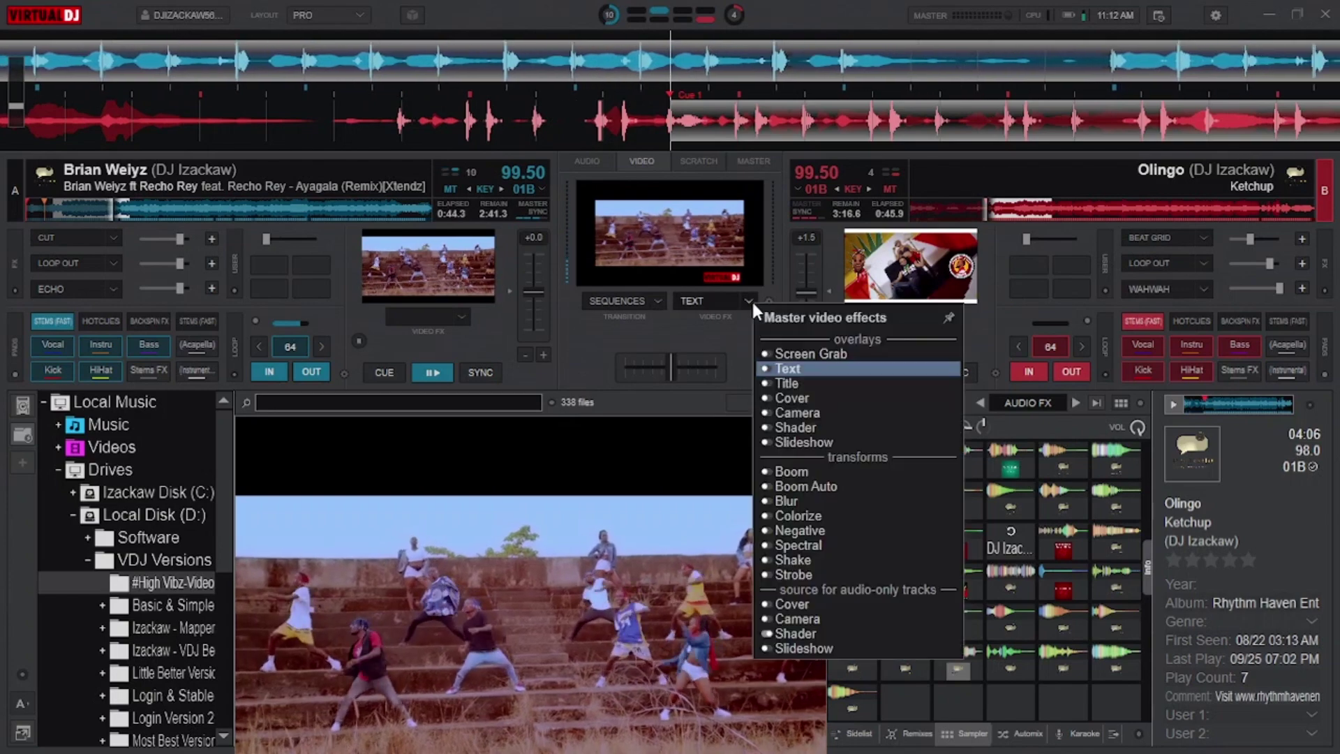
left_click(892, 383)
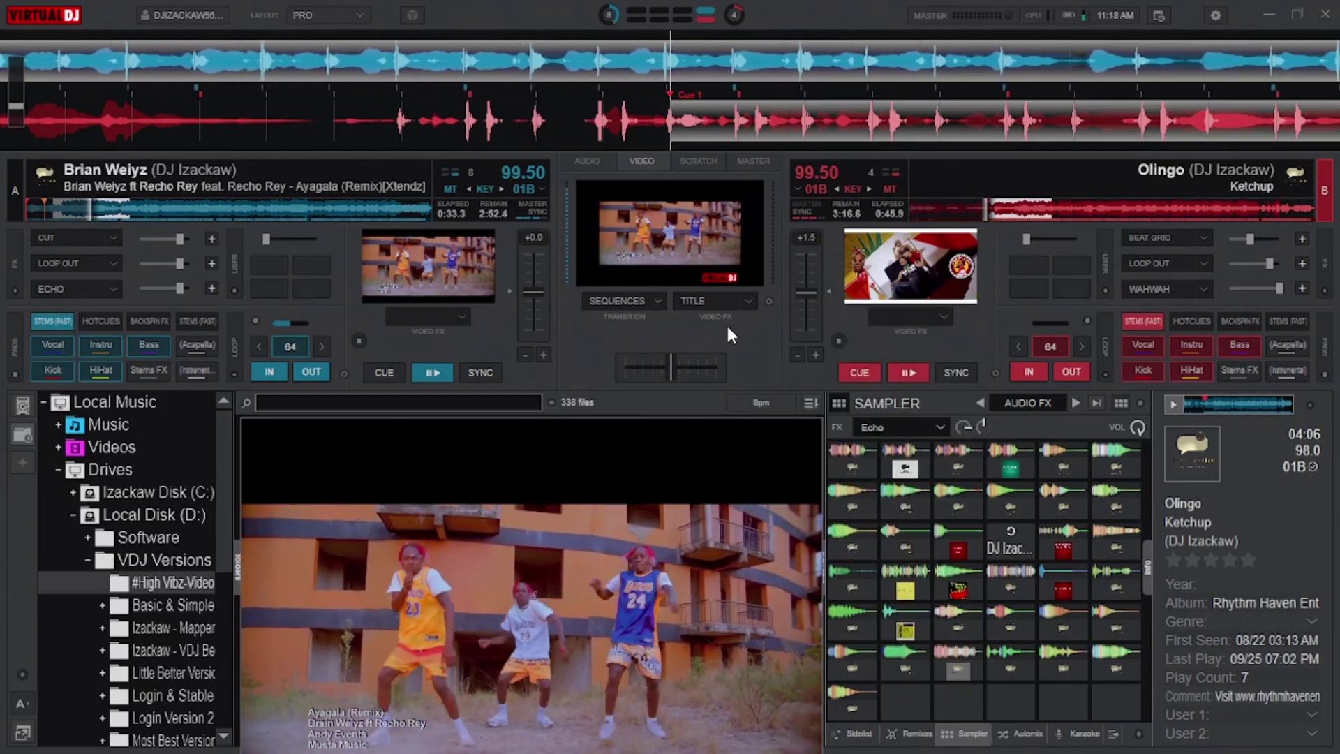
left_click(698, 297)
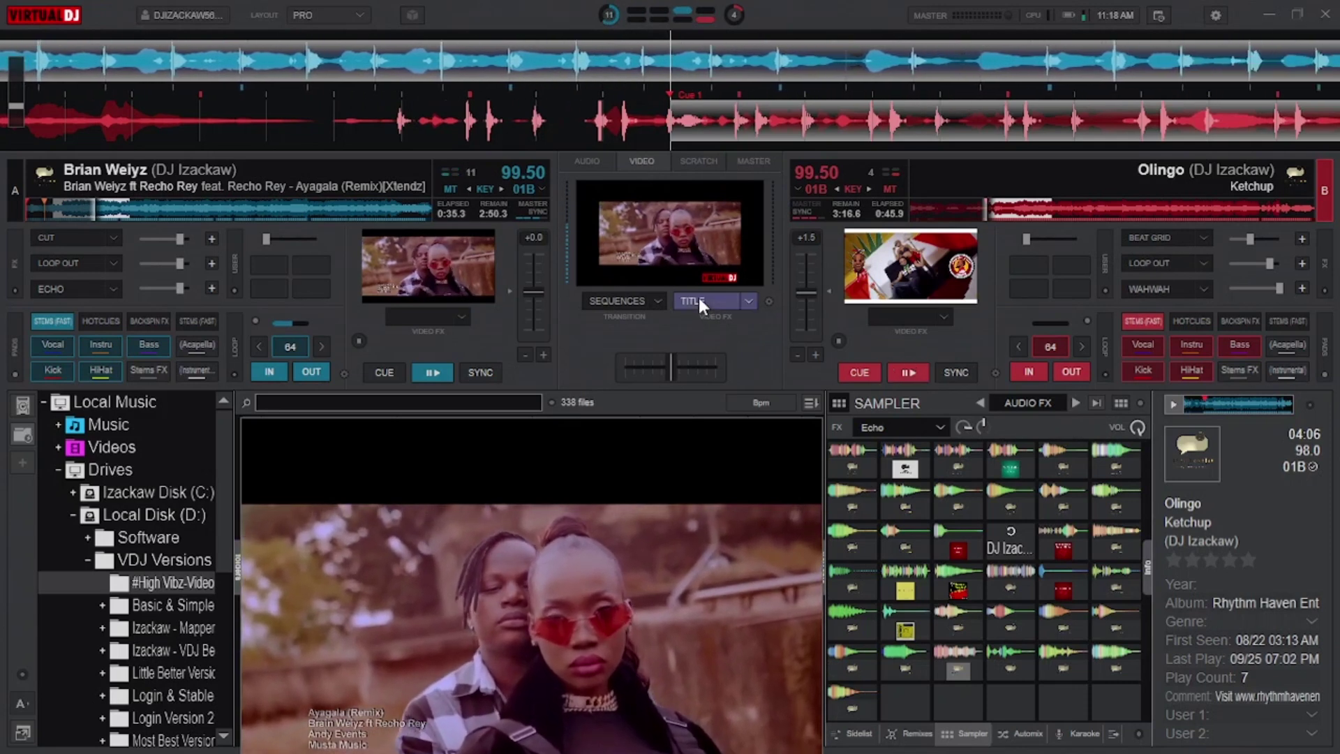
double_click(507, 586)
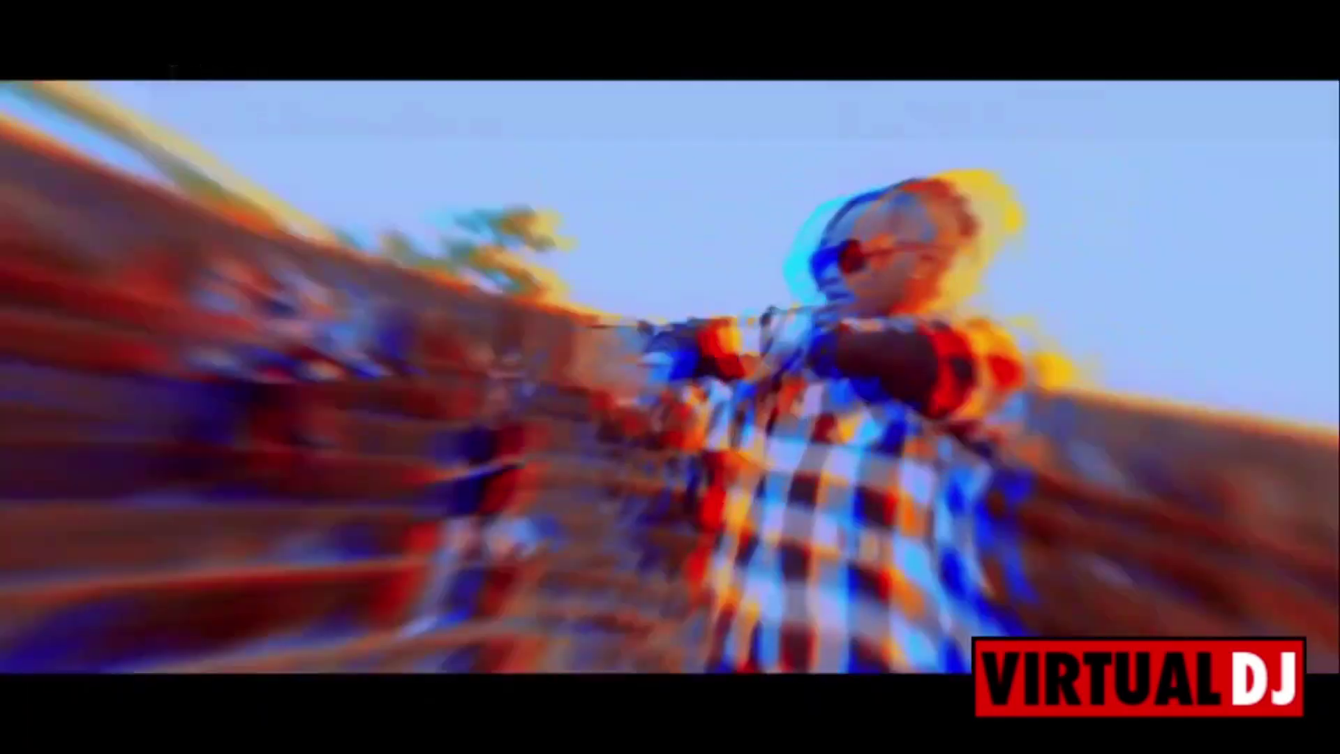
double_click(752, 354)
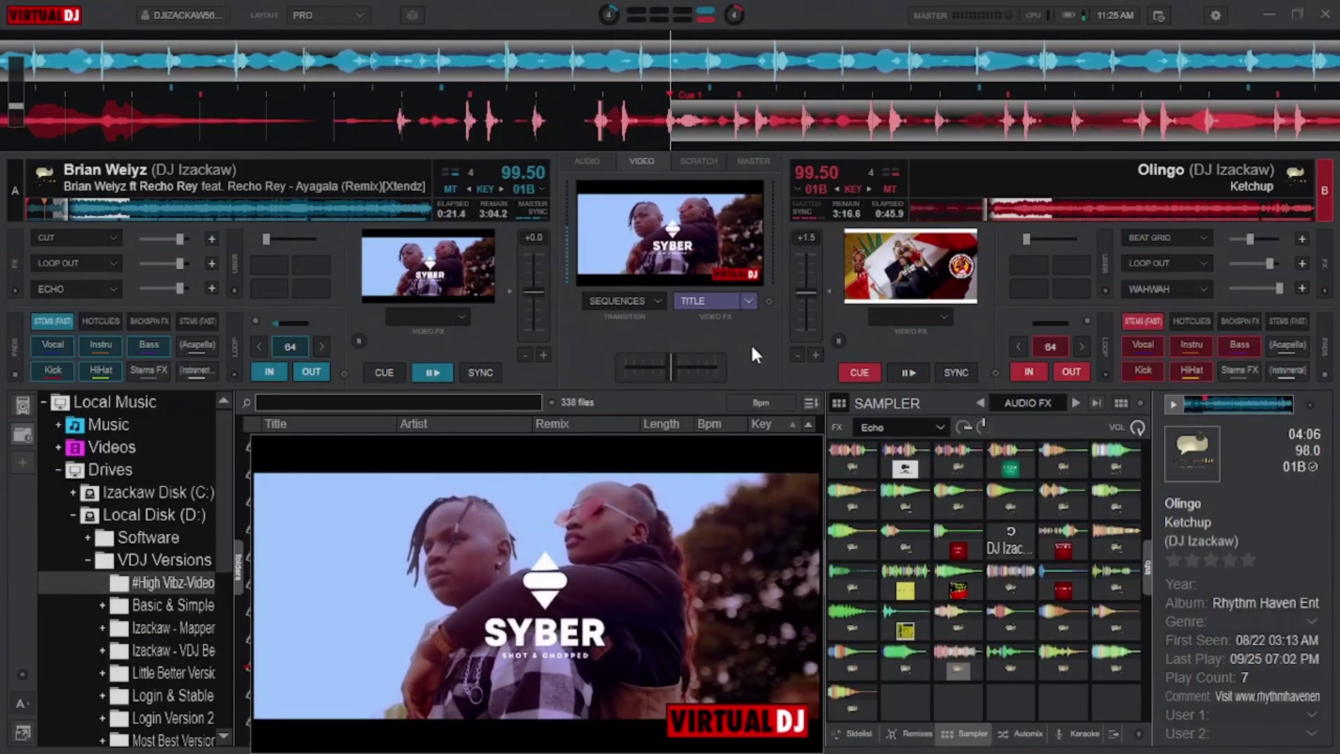
- Open the master Title overlay's settings, try the Bottom position and set the position back to Top
left_click(748, 301)
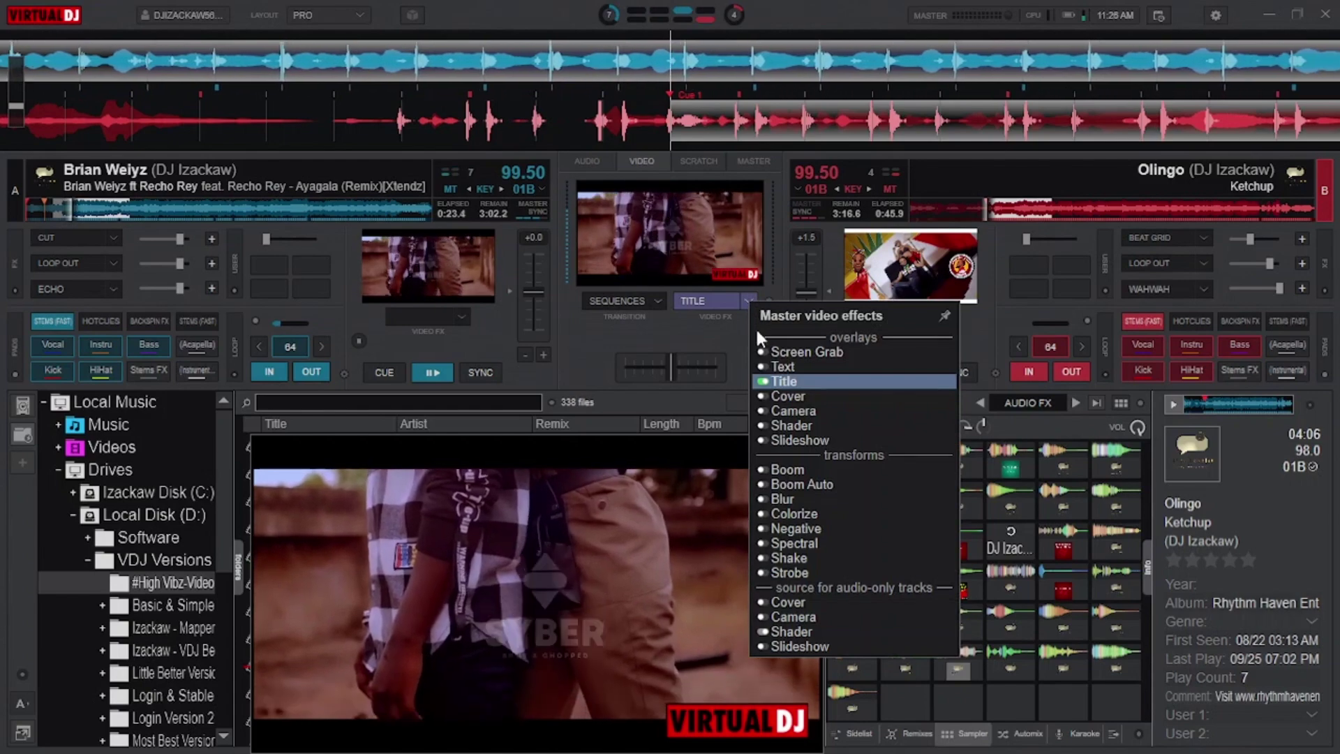
mouse_move(763, 379)
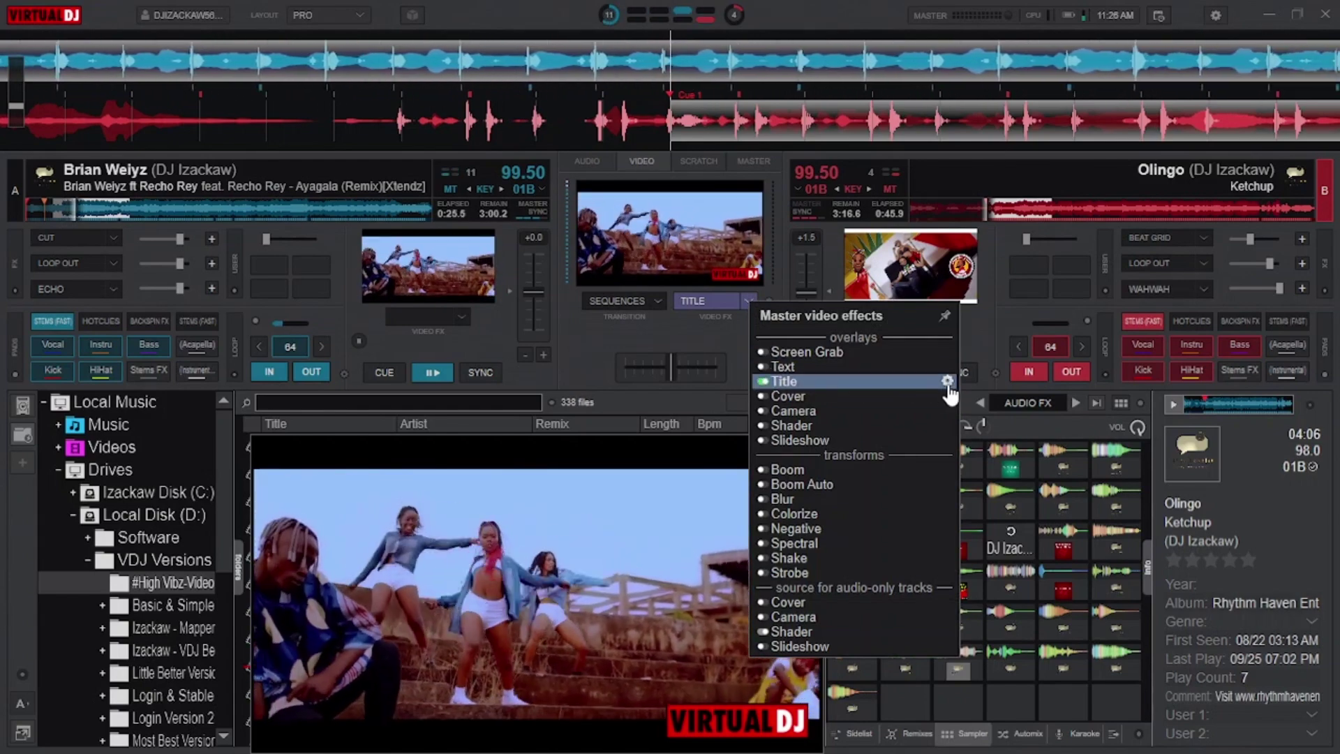
left_click(948, 381)
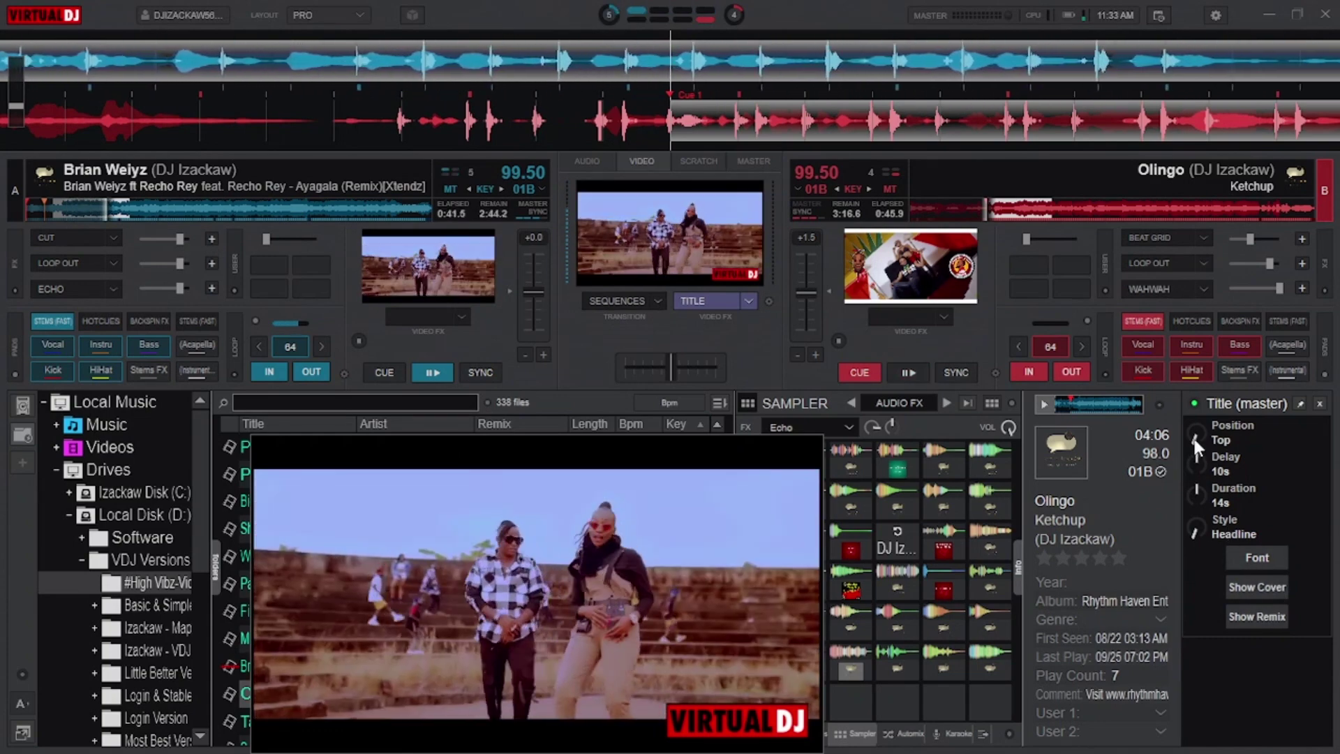
left_click_drag(1195, 444, 1188, 407)
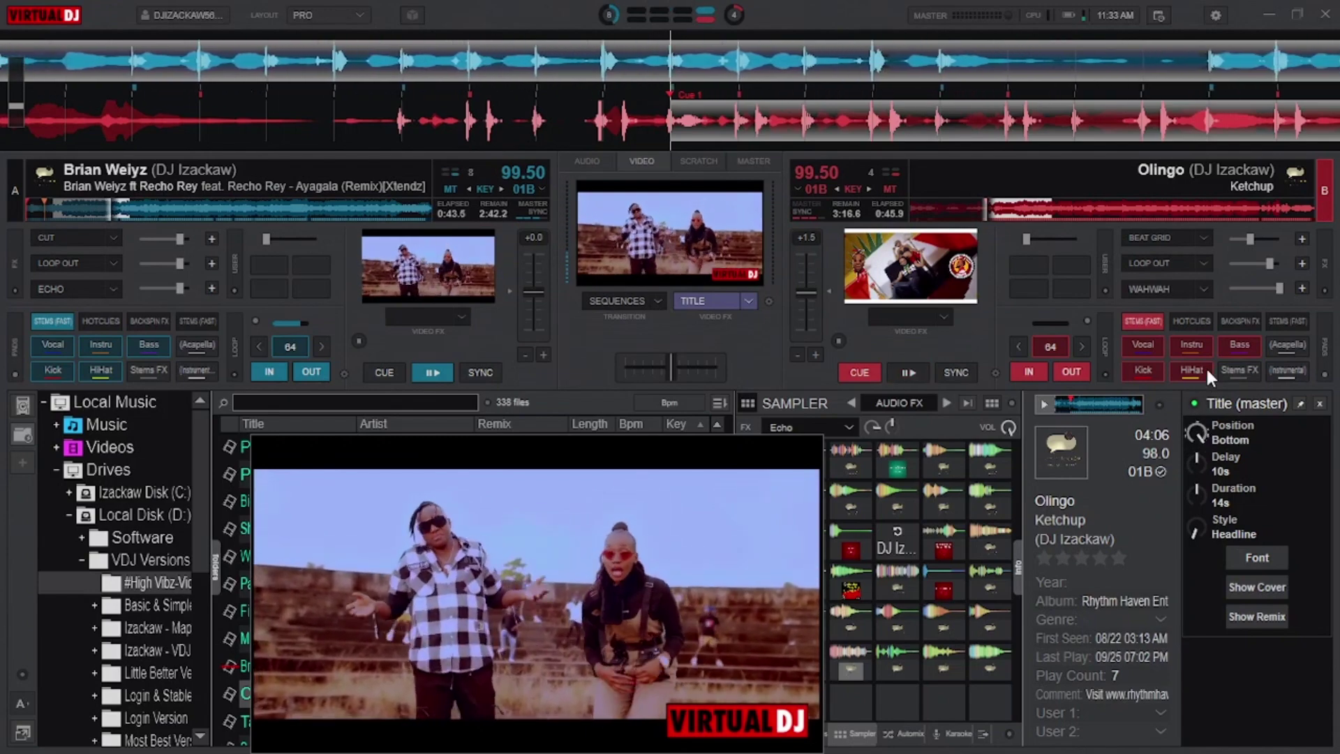
left_click_drag(1195, 439, 1184, 412)
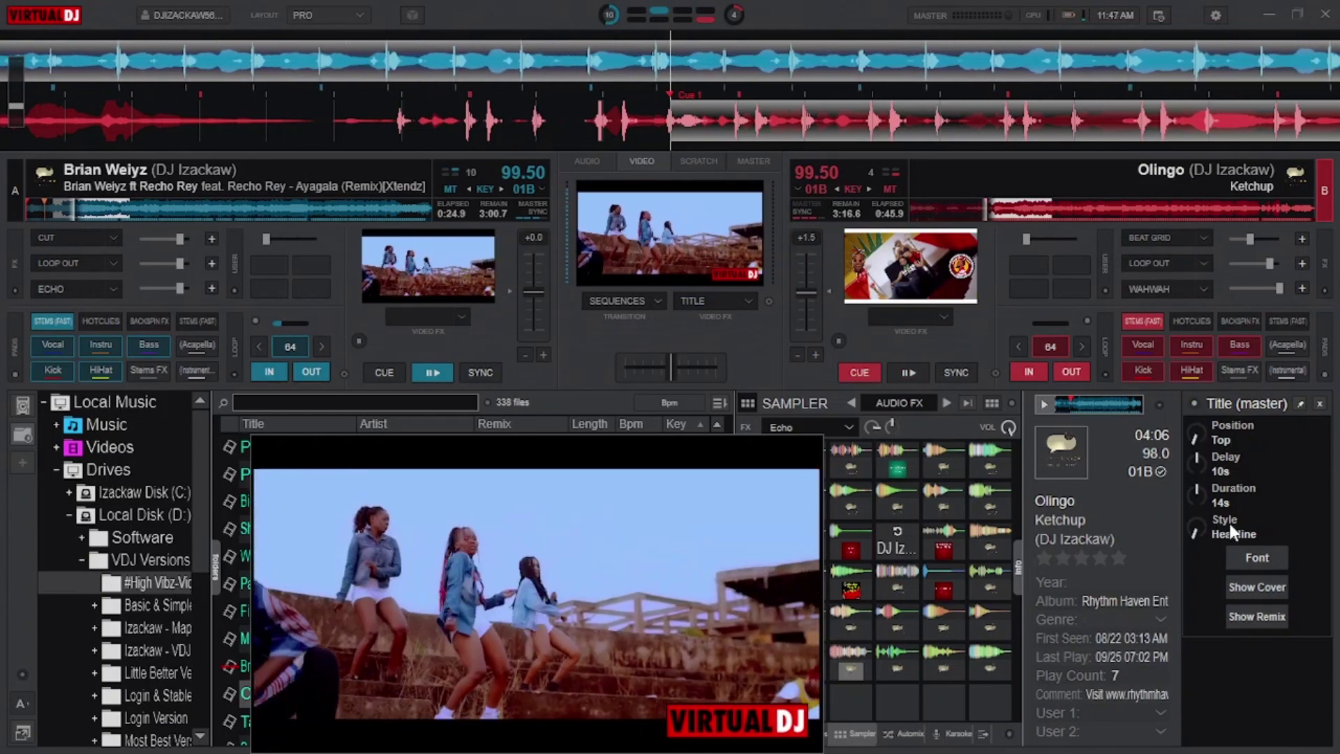
- Look through the Title overlay's font options, keep the Western script, and go to its style setting
left_click(1256, 556)
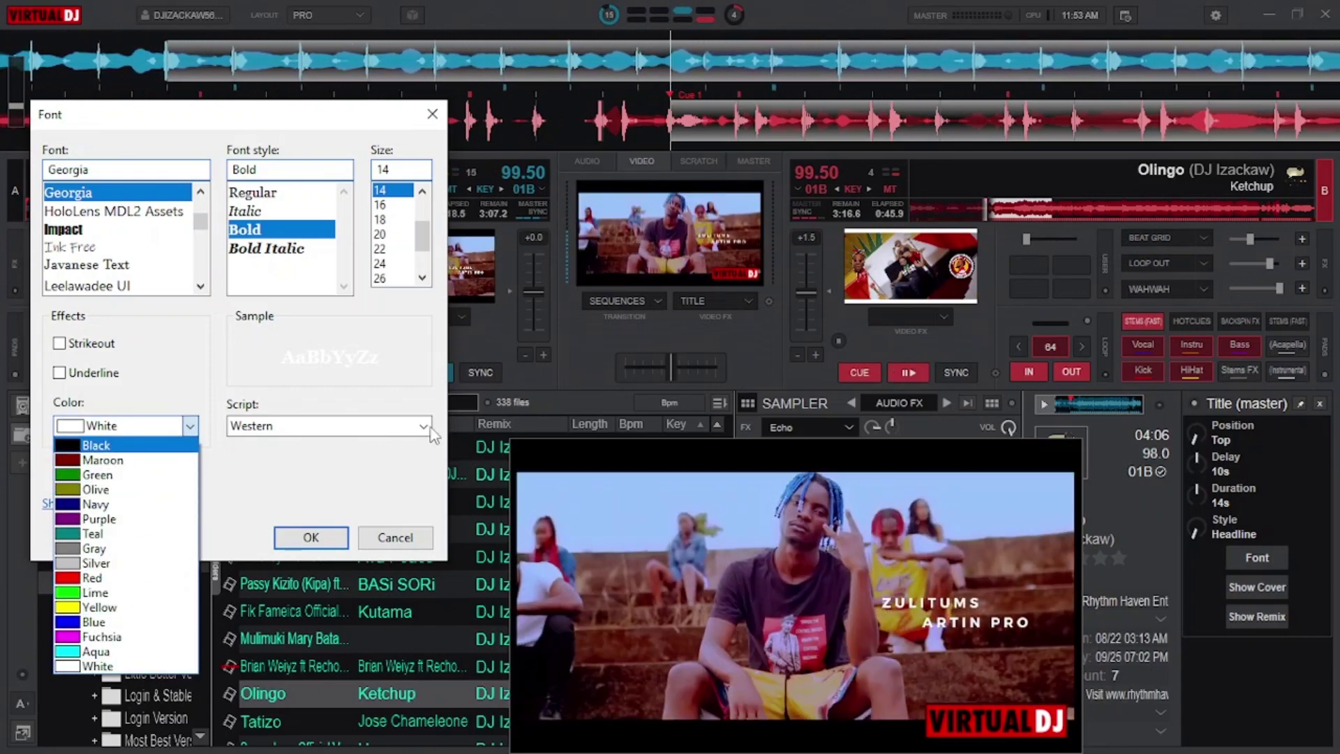
left_click(427, 427)
left_click(423, 427)
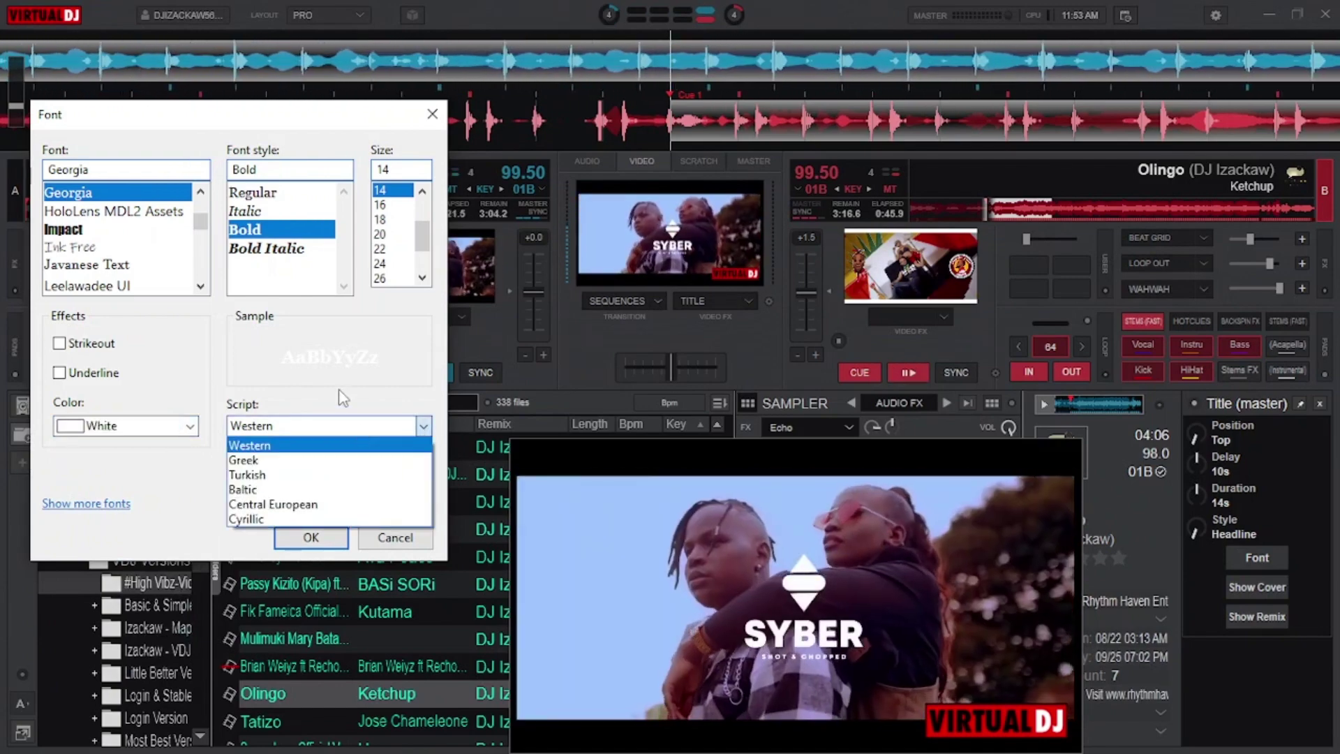
left_click(307, 444)
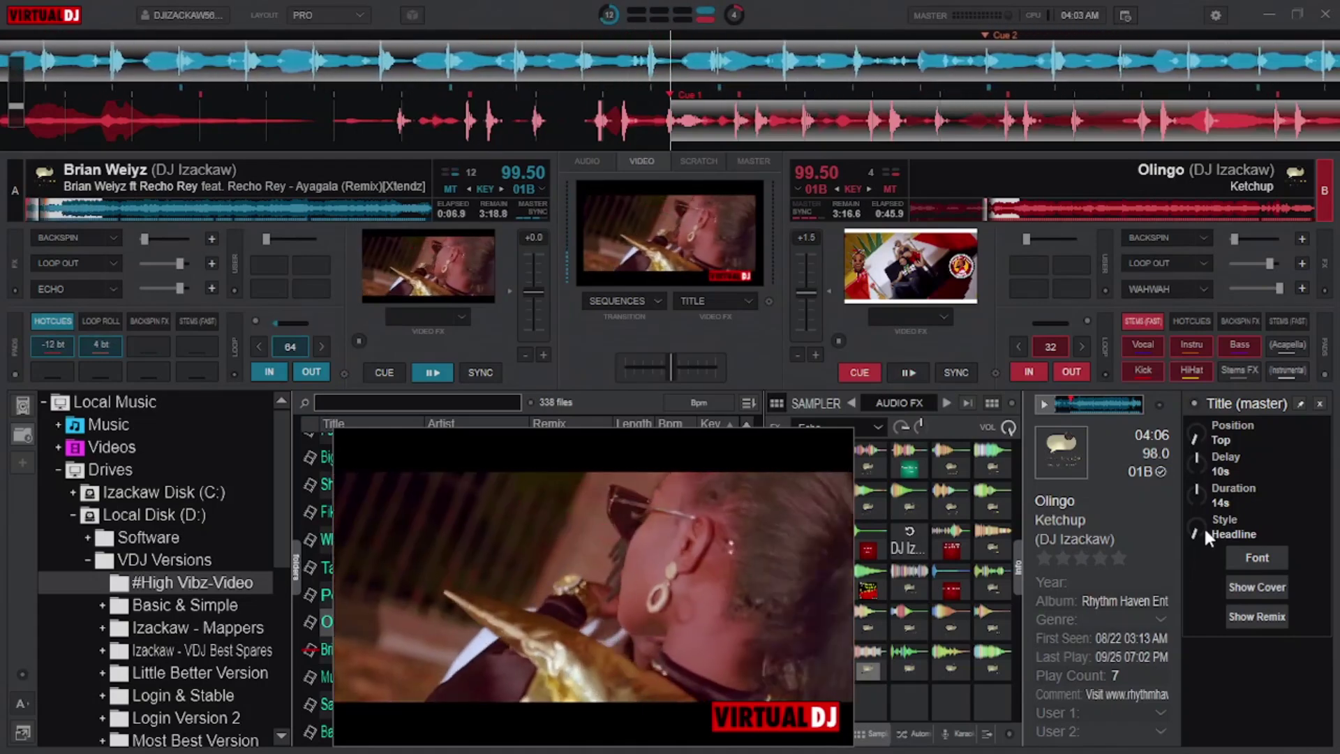
left_click(1204, 526)
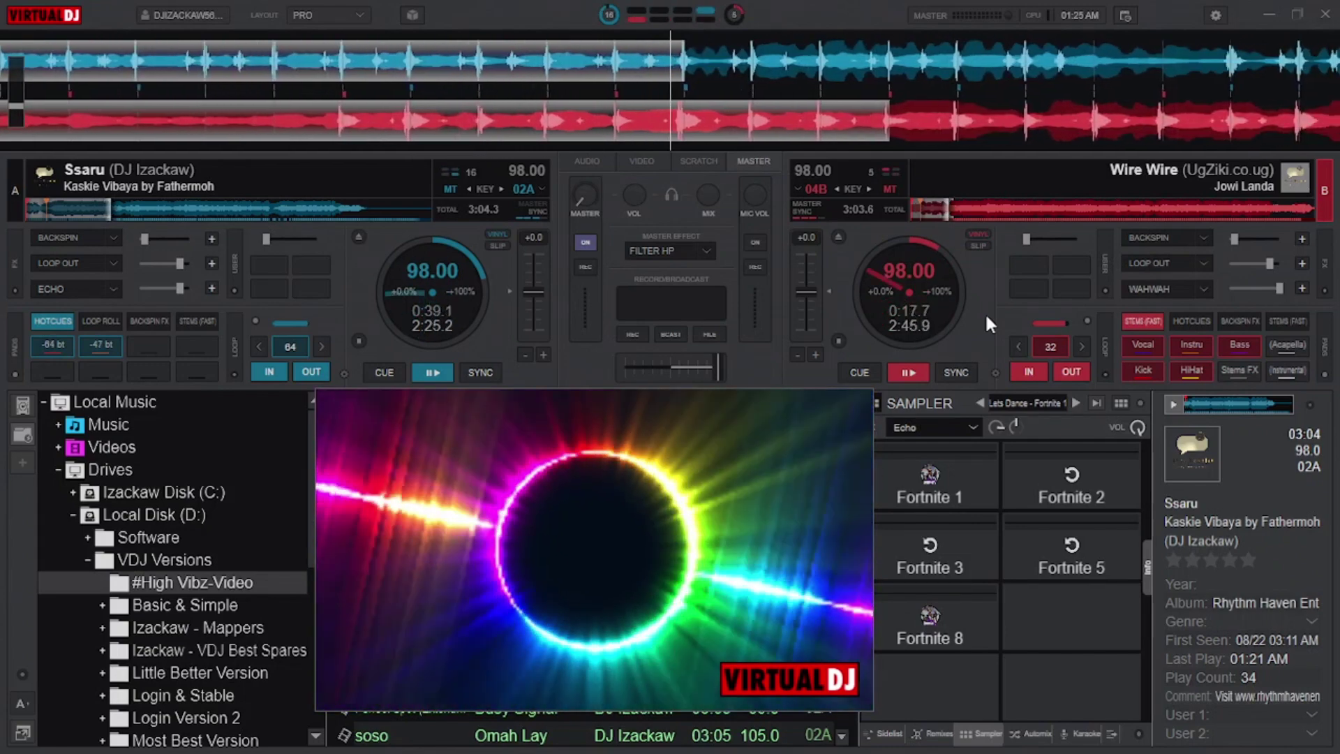
- Jump the playing track to hot cue 1, show the video mixer and choose Shader as the source for audio-only tracks
key("1")
key("1")
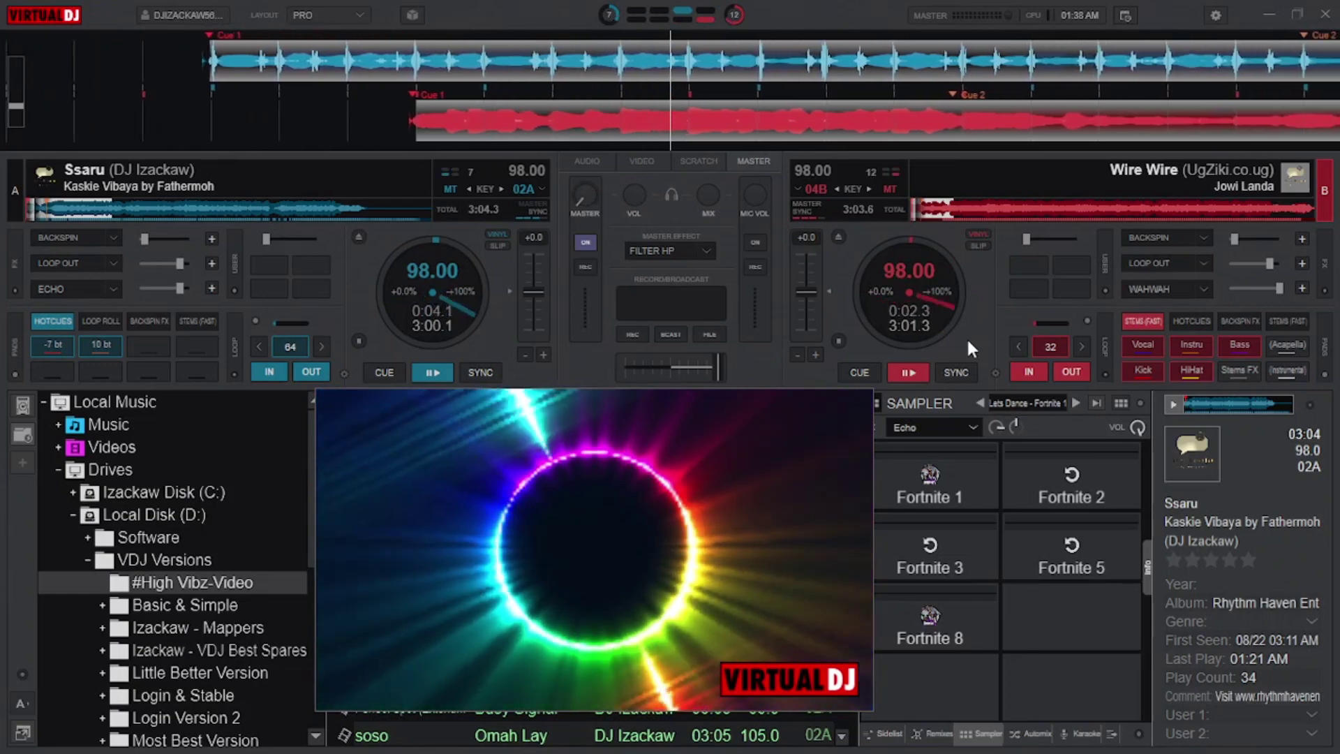
left_click(641, 155)
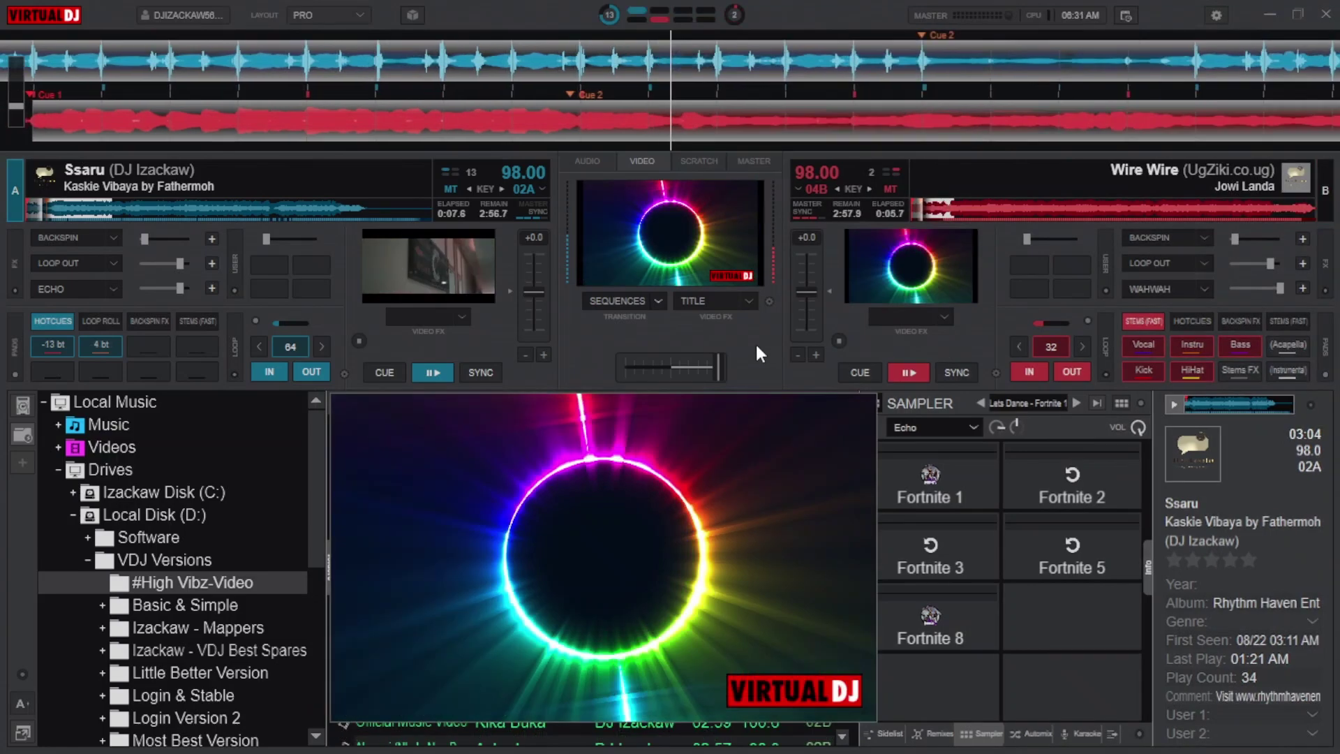
left_click(765, 303)
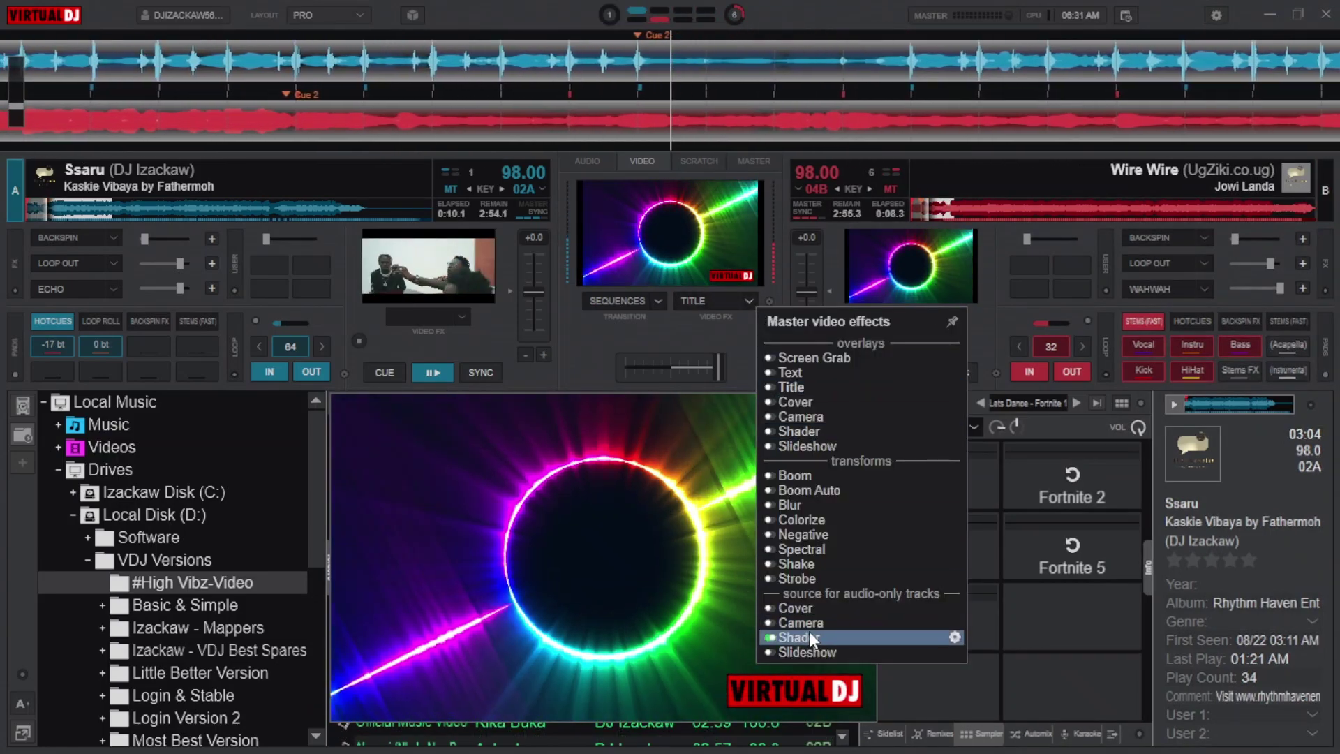
left_click(809, 632)
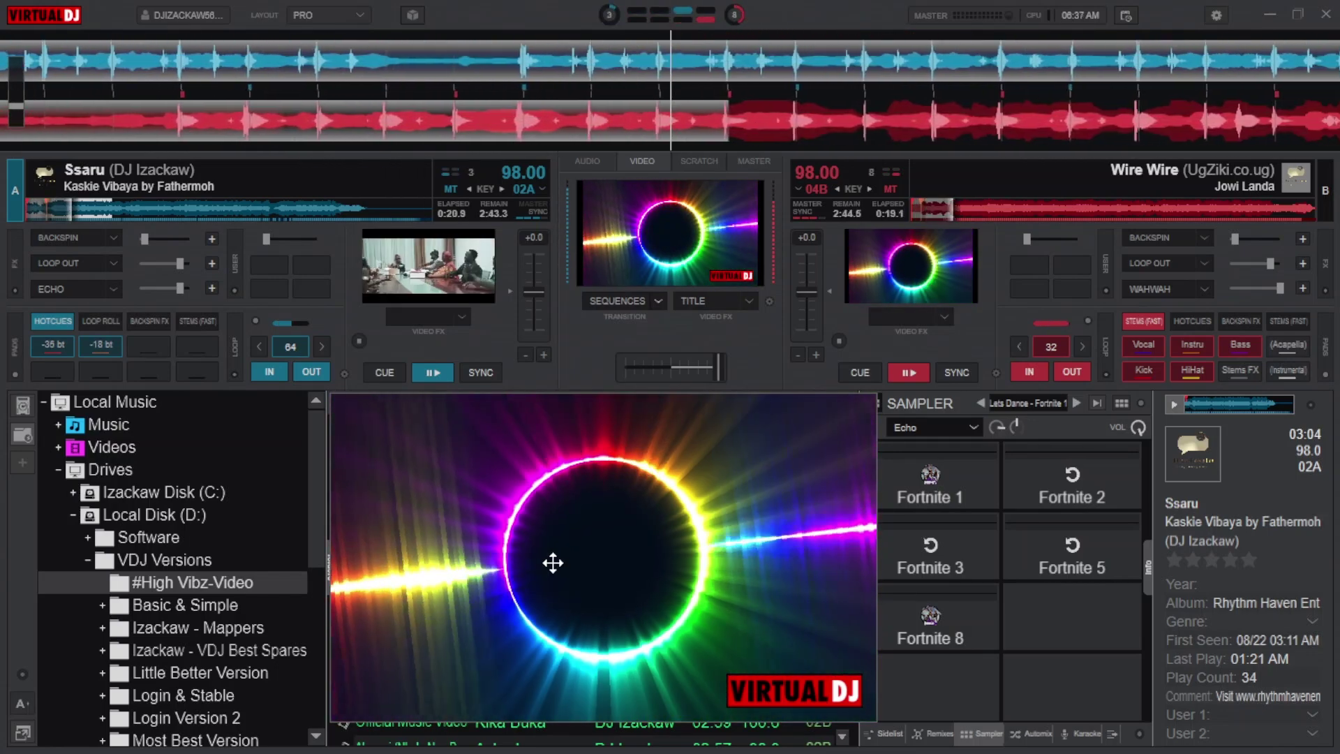
key("1")
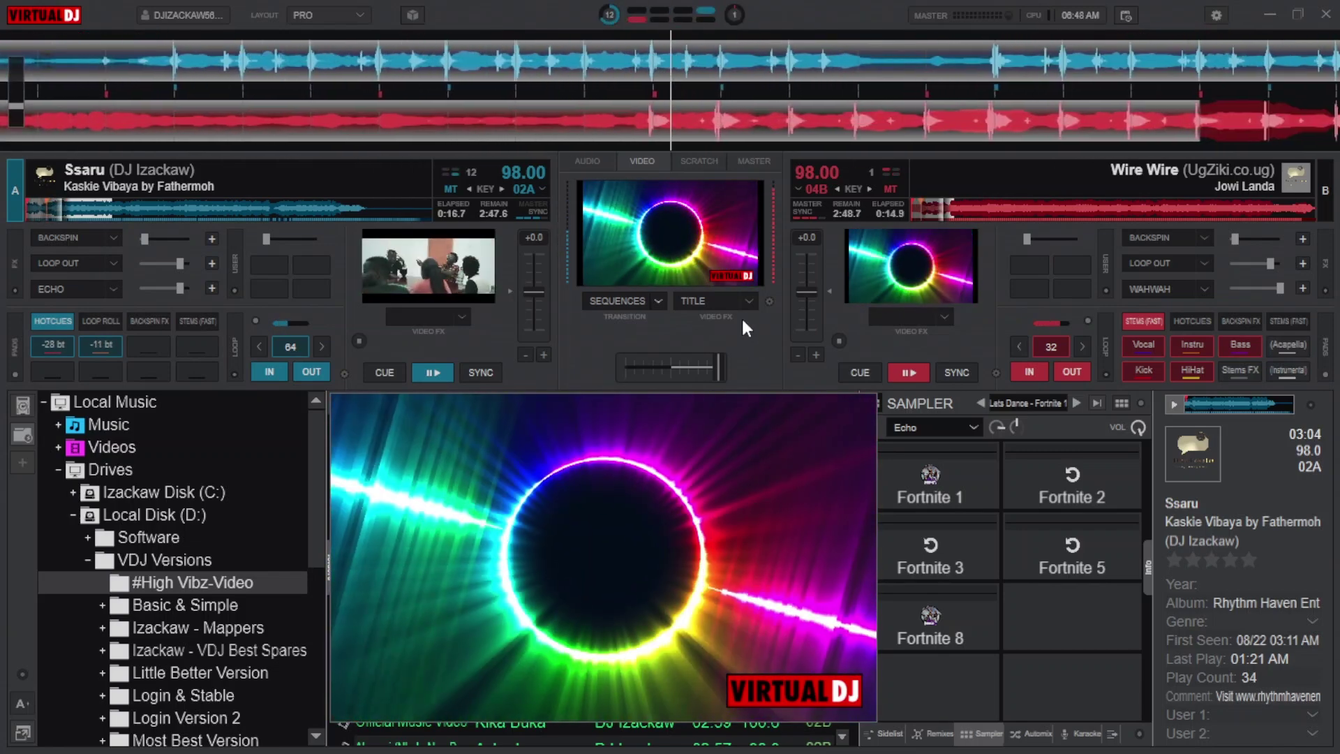
- Open the settings of the Shader source for audio-only tracks and move the shader list clear of the video output
left_click(748, 301)
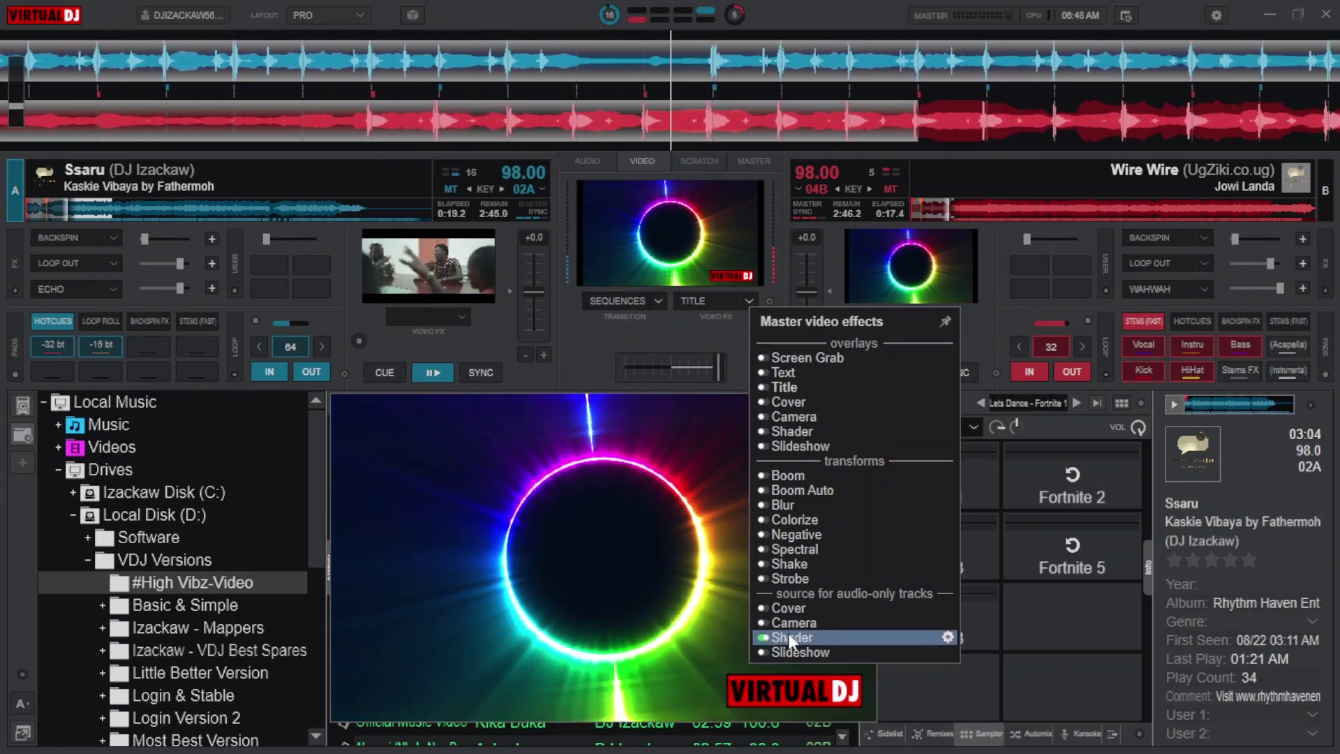
left_click(948, 637)
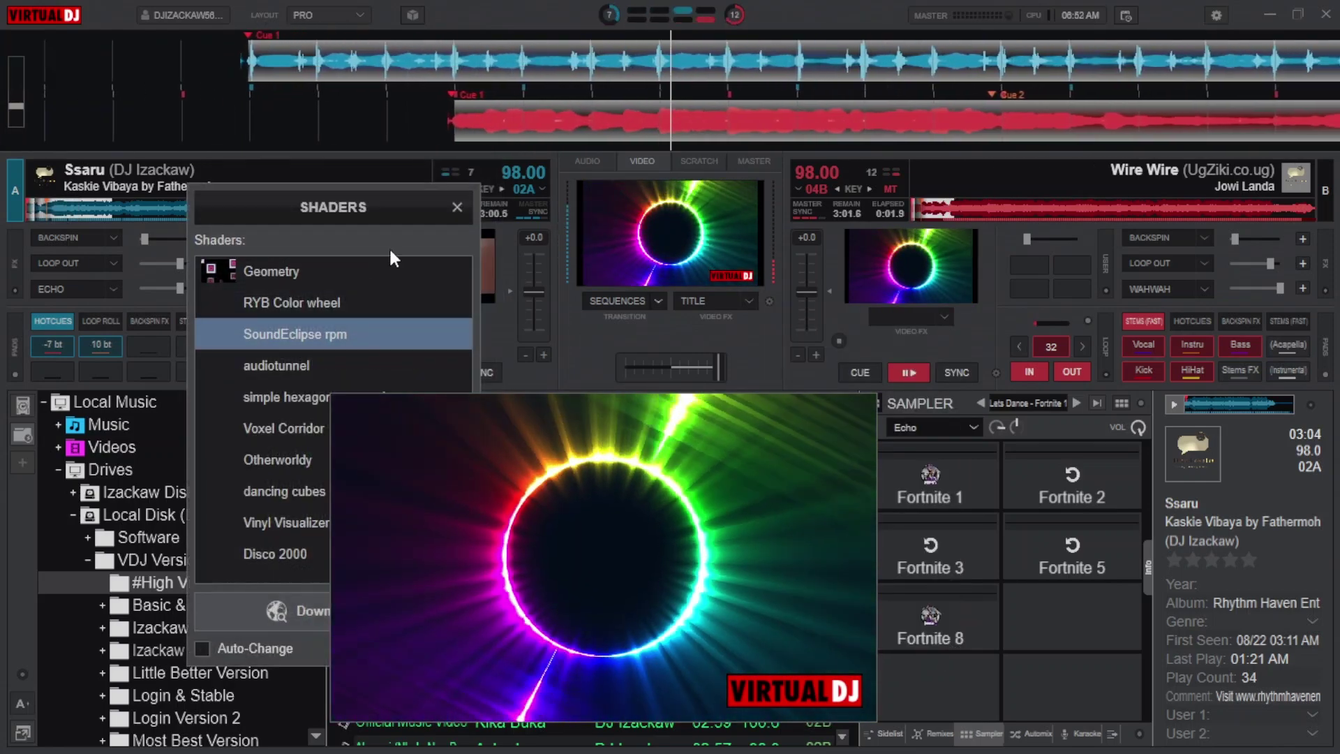
left_click_drag(321, 209, 1027, 185)
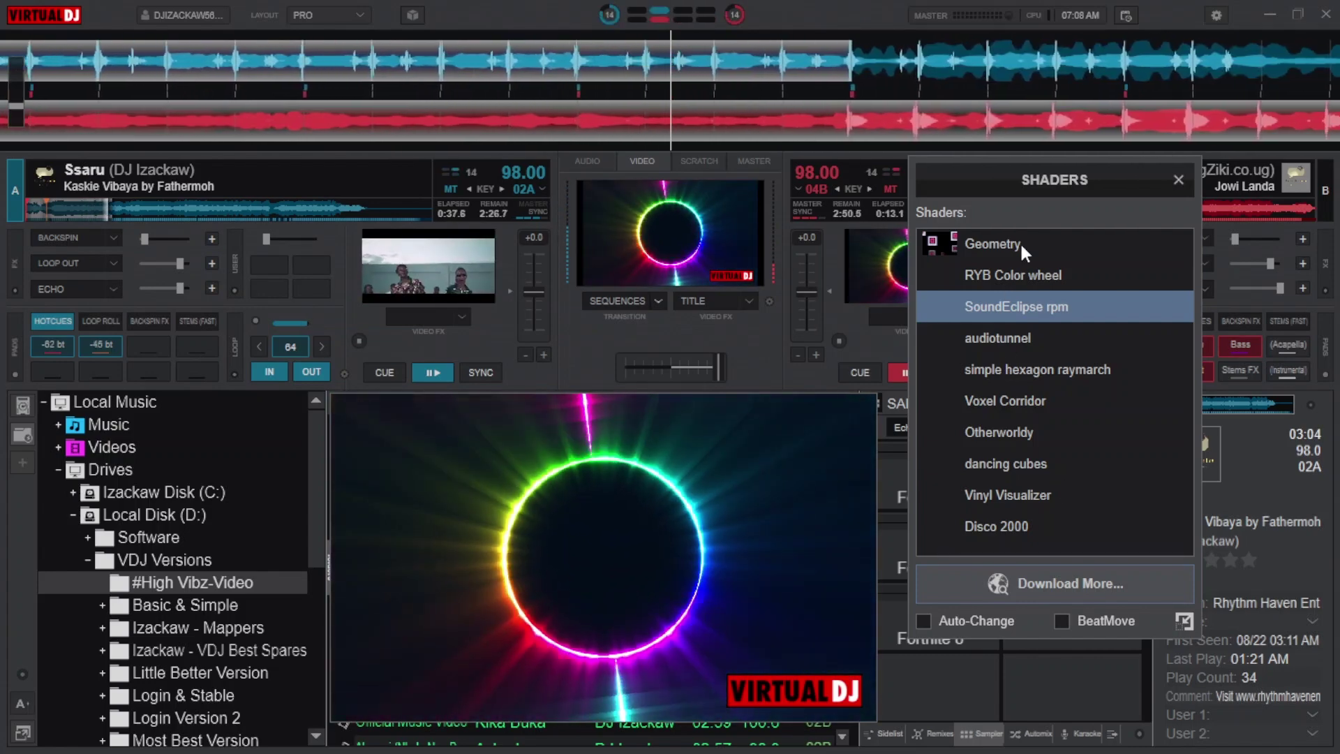
- Try the Geometry, RYB Color wheel and audiotunnel shaders, and select simple hexagon raymarch
left_click(1020, 243)
left_click(1005, 276)
left_click(1011, 339)
left_click(1021, 376)
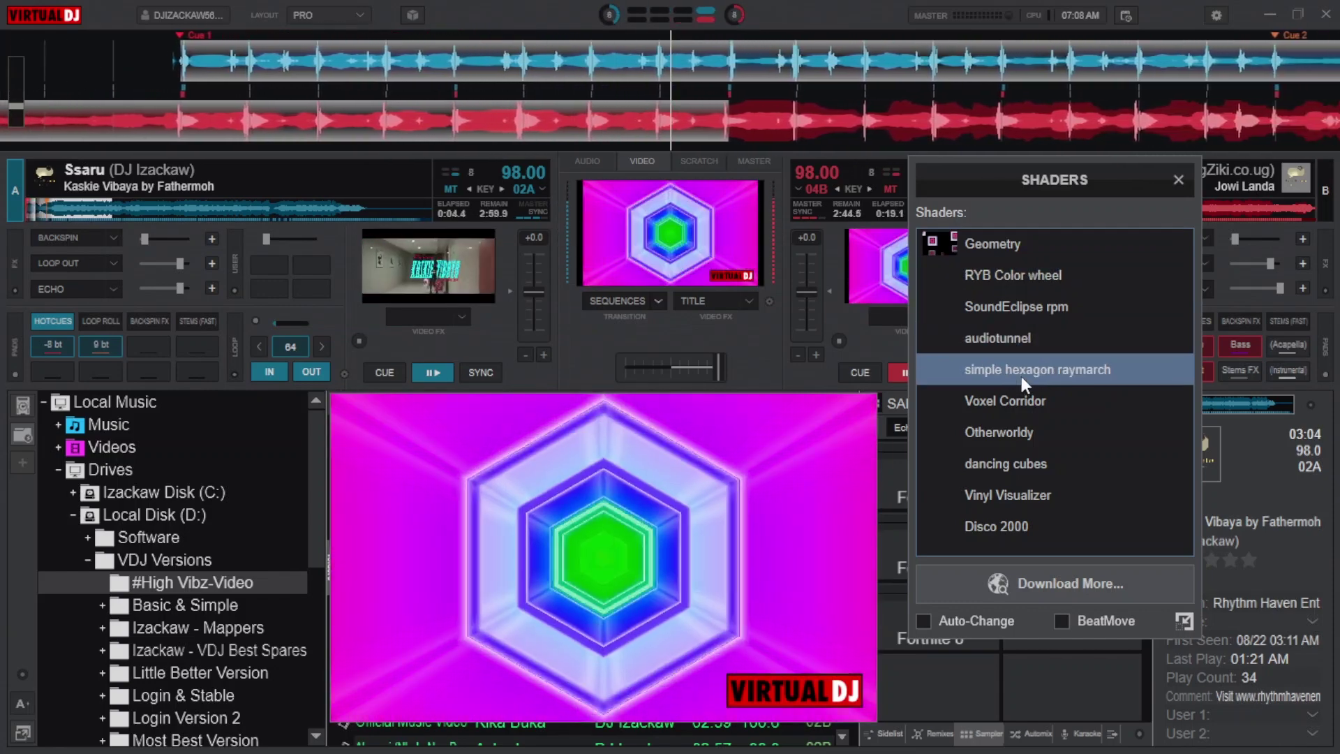
- Try the Voxel Corridor, Otherworldly, dancing cubes and Vinyl Visualizer shaders, and select Disco 2000
left_click(1016, 401)
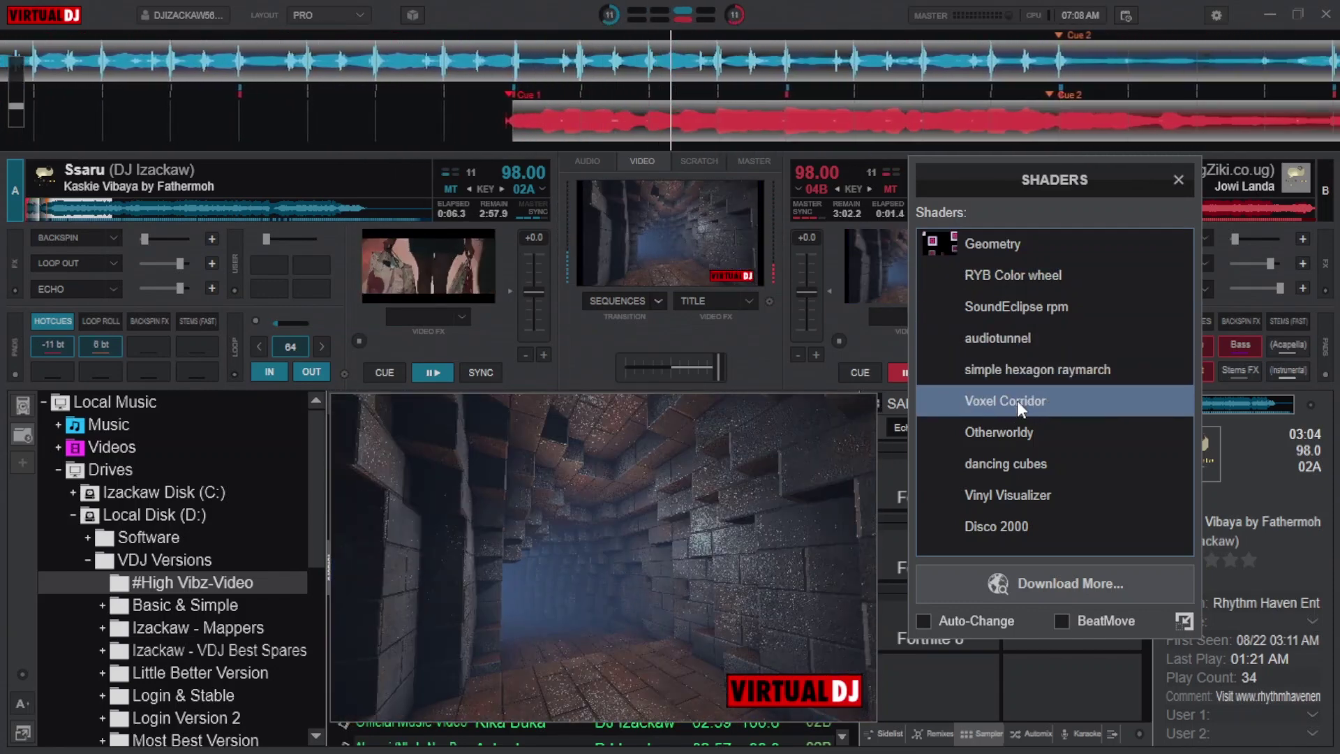
left_click(1012, 431)
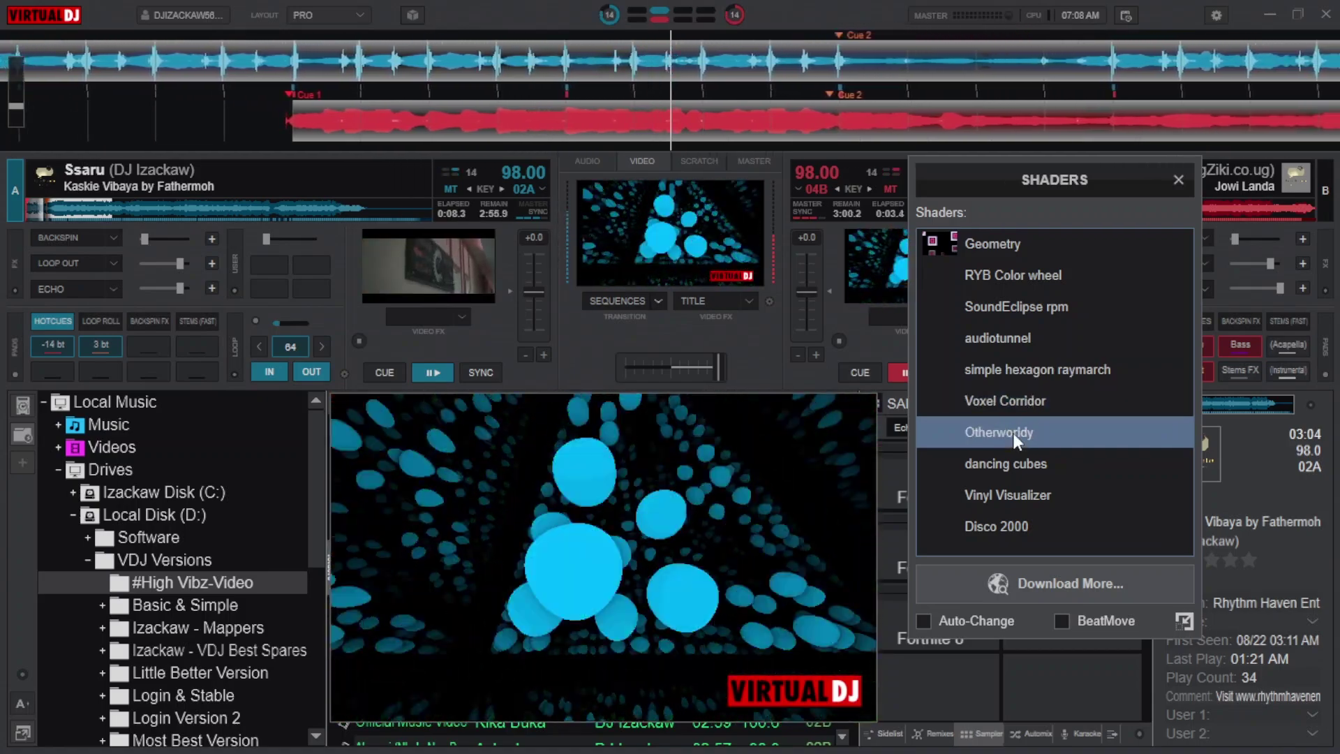
left_click(1009, 462)
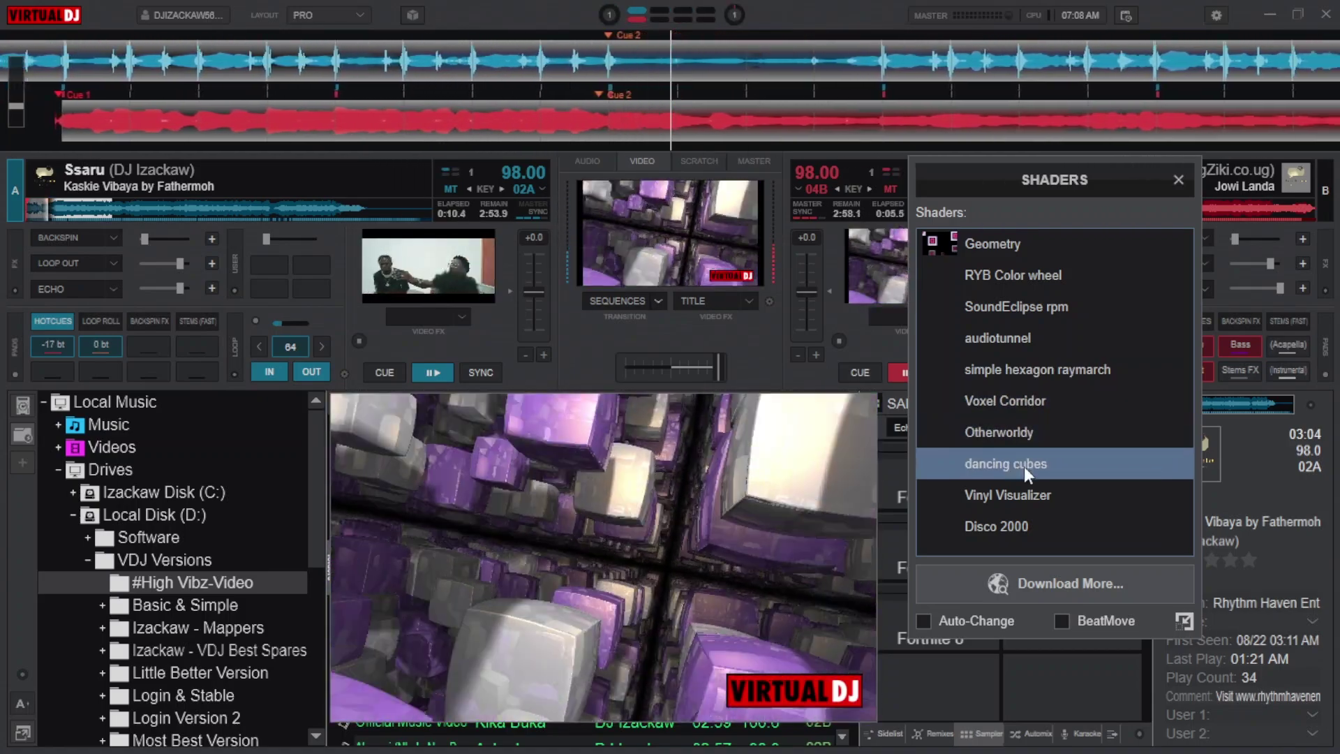
left_click(1018, 498)
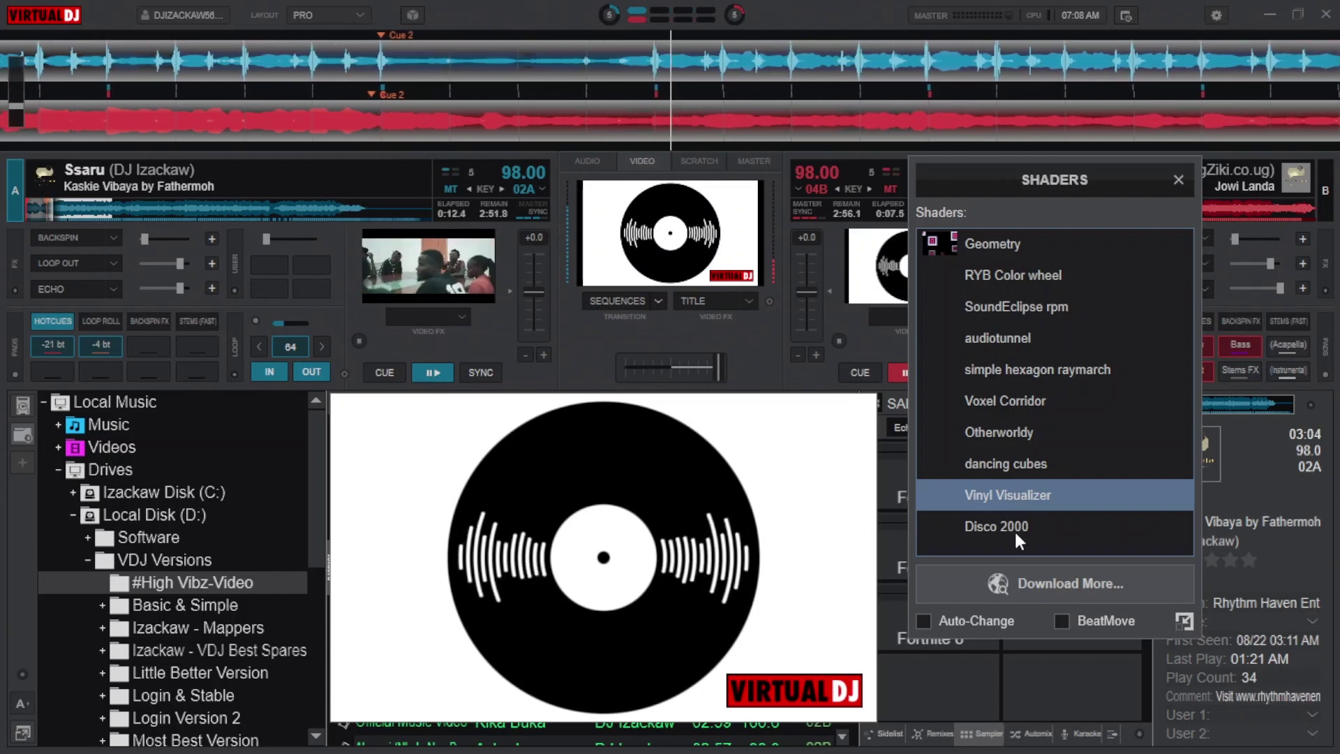
left_click(1016, 528)
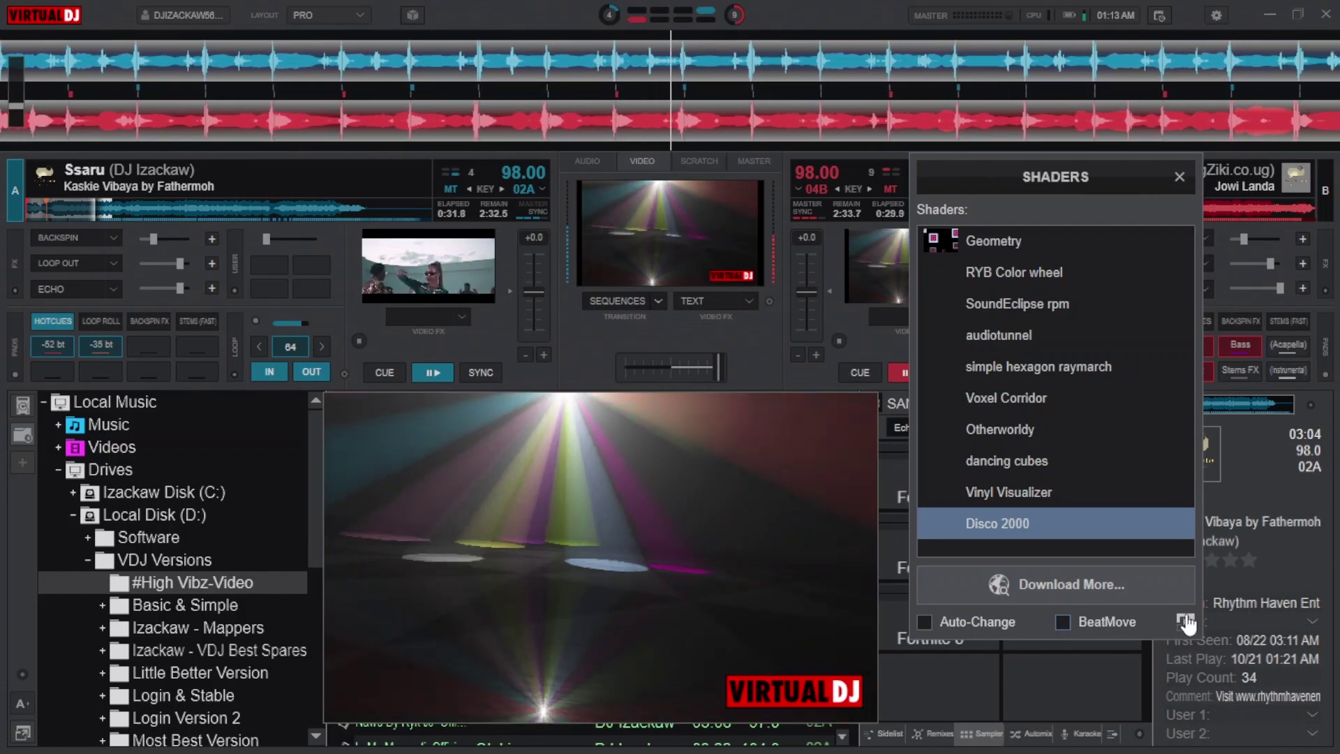
- Enable Auto-Change and BeatMove for the shaders, and reposition the video output
left_click(923, 622)
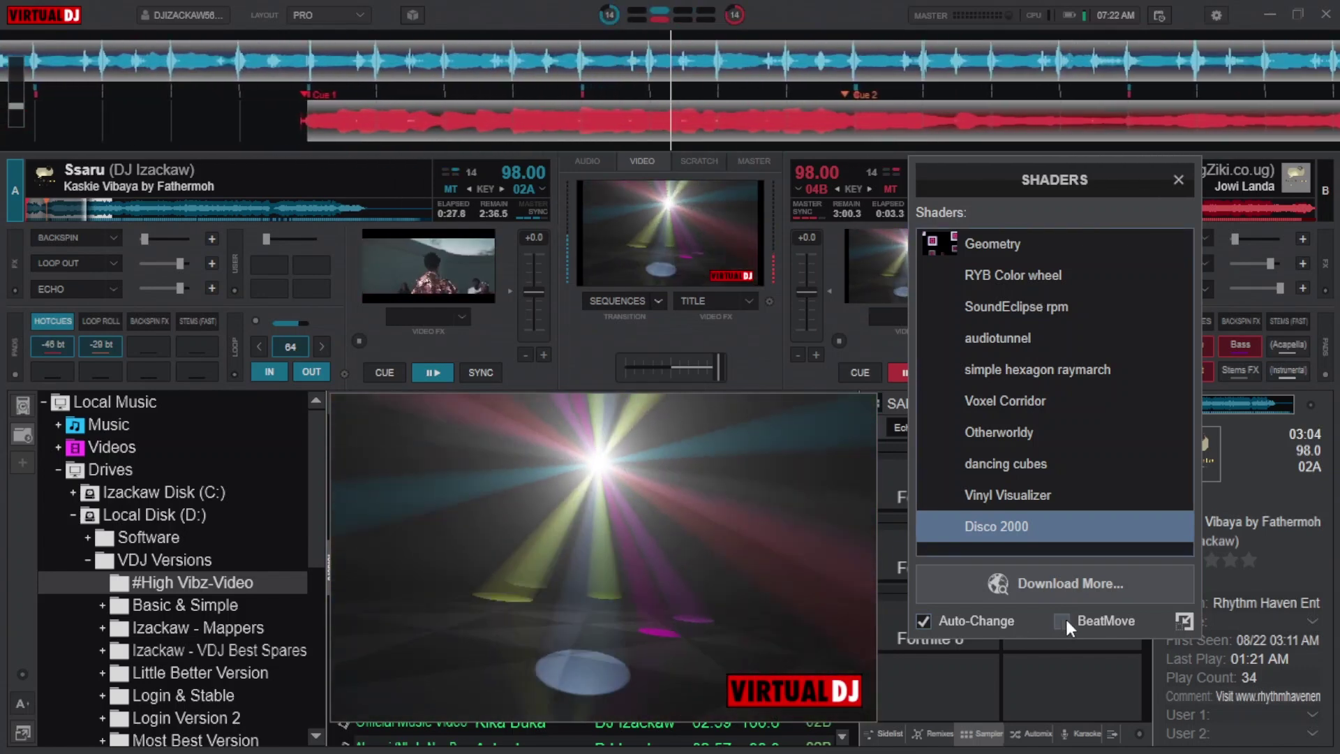
left_click(1062, 621)
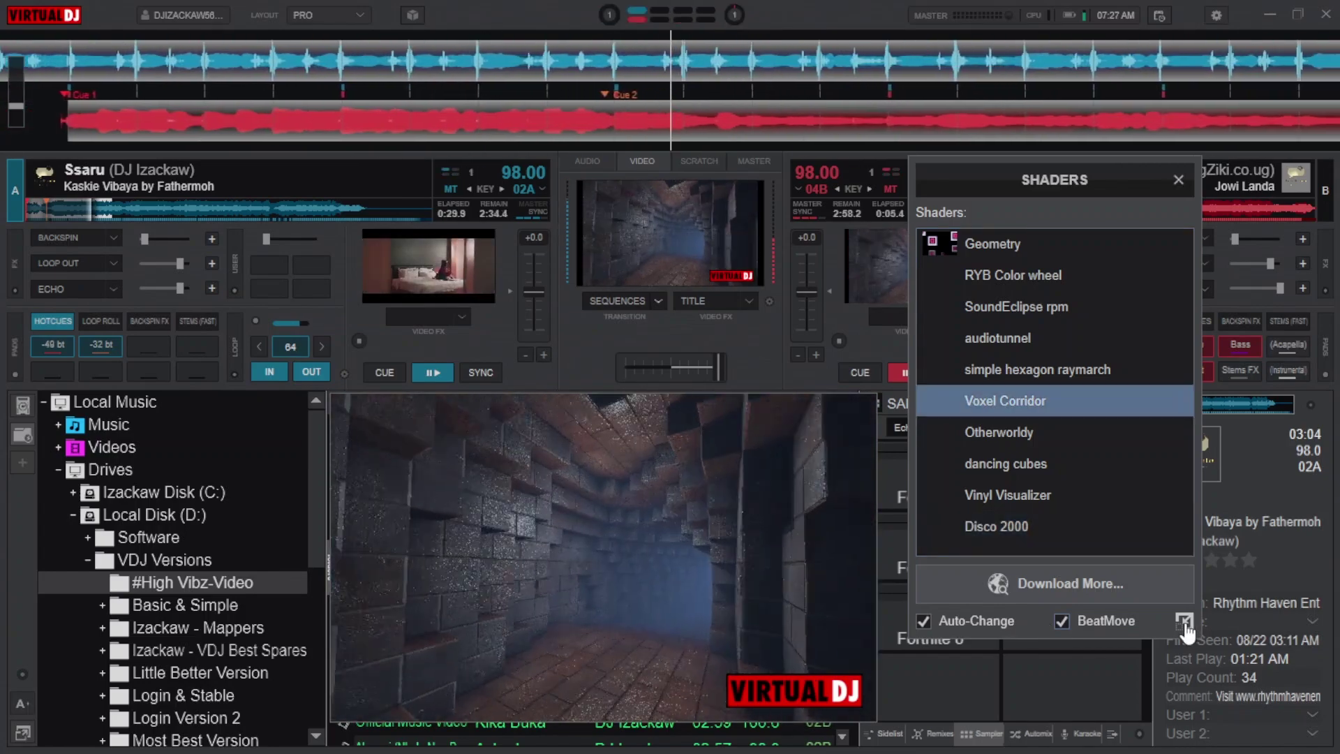
left_click(1184, 624)
left_click_drag(663, 335, 648, 176)
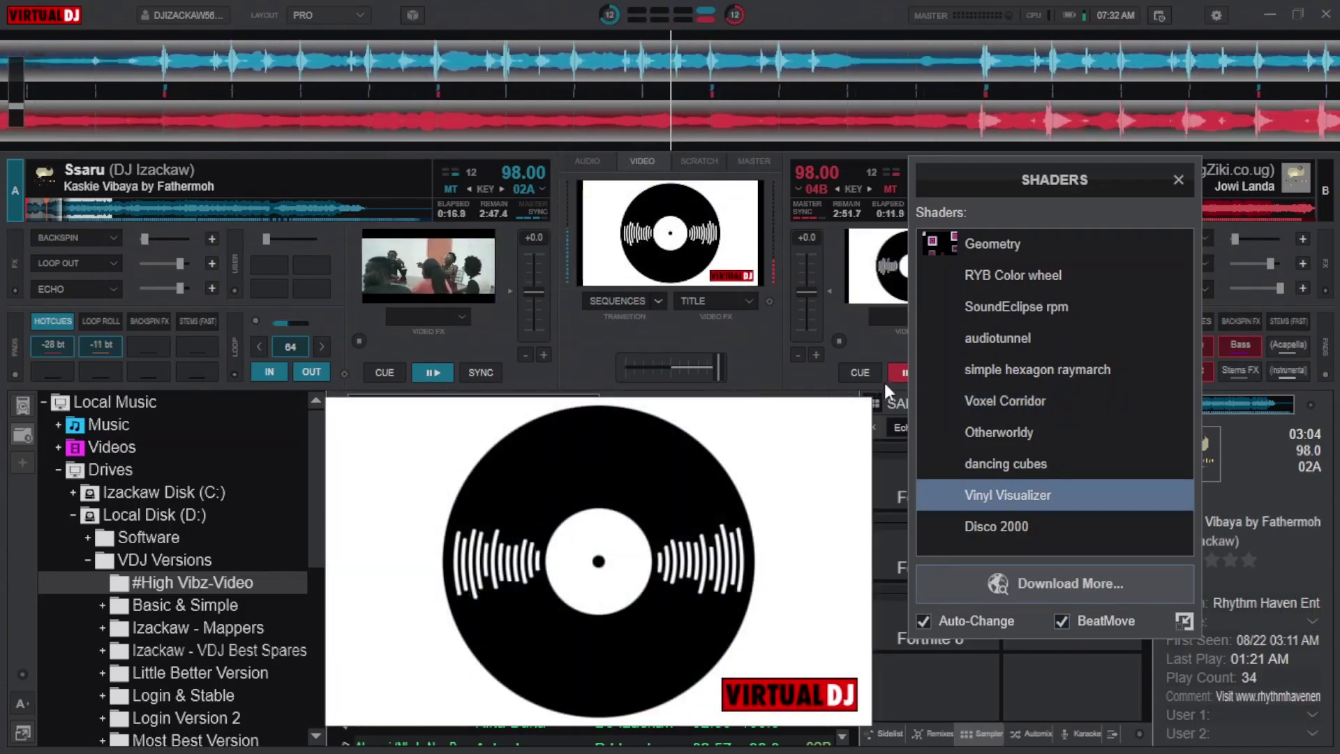
- Start adding a new shader from the download option, and go to the shader browsing page on shadertoy.com
left_click(1035, 590)
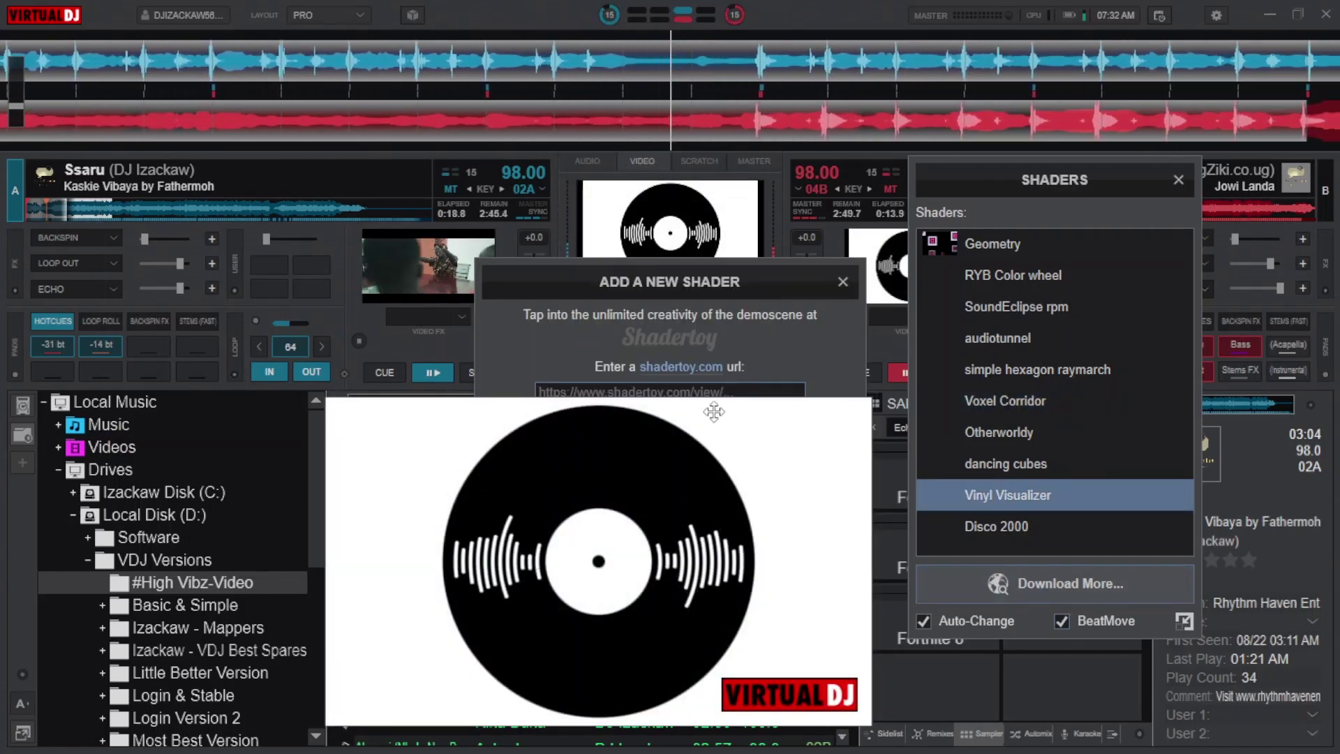
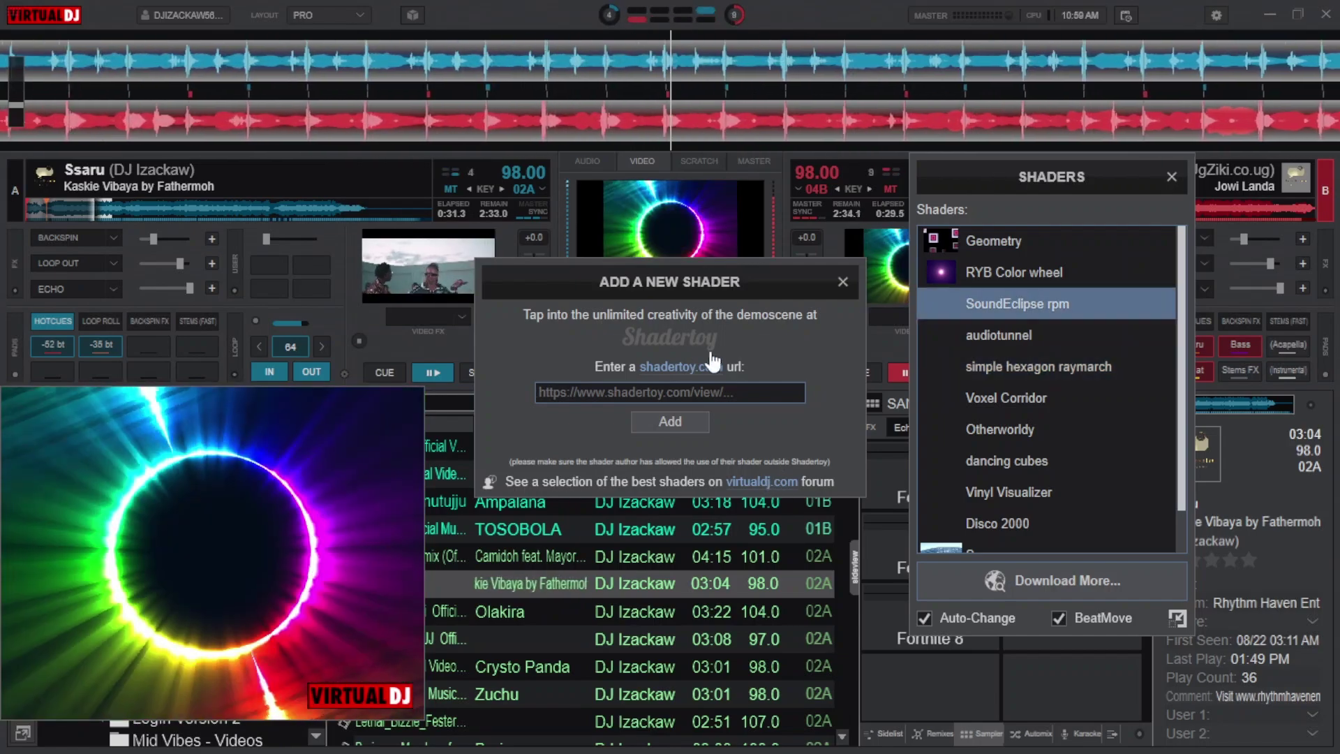
left_click(686, 366)
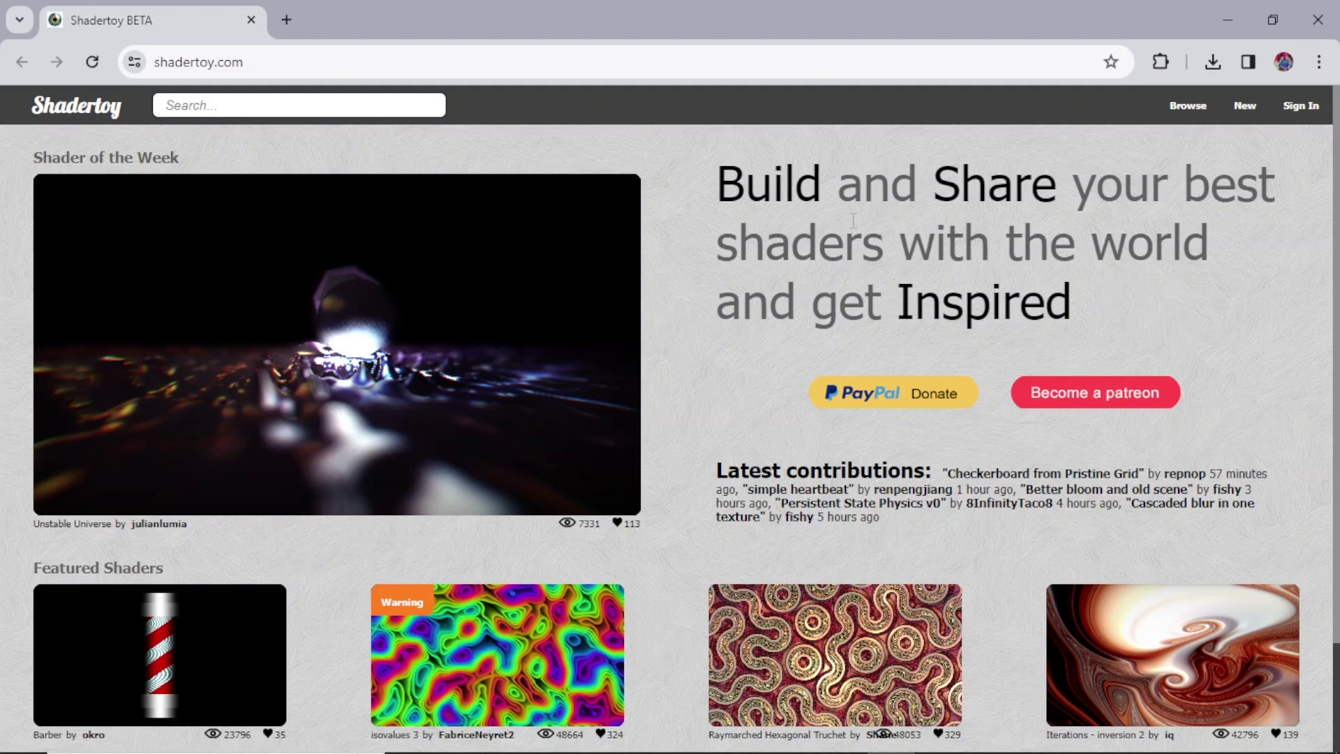
scroll(675, 541, "down", 2)
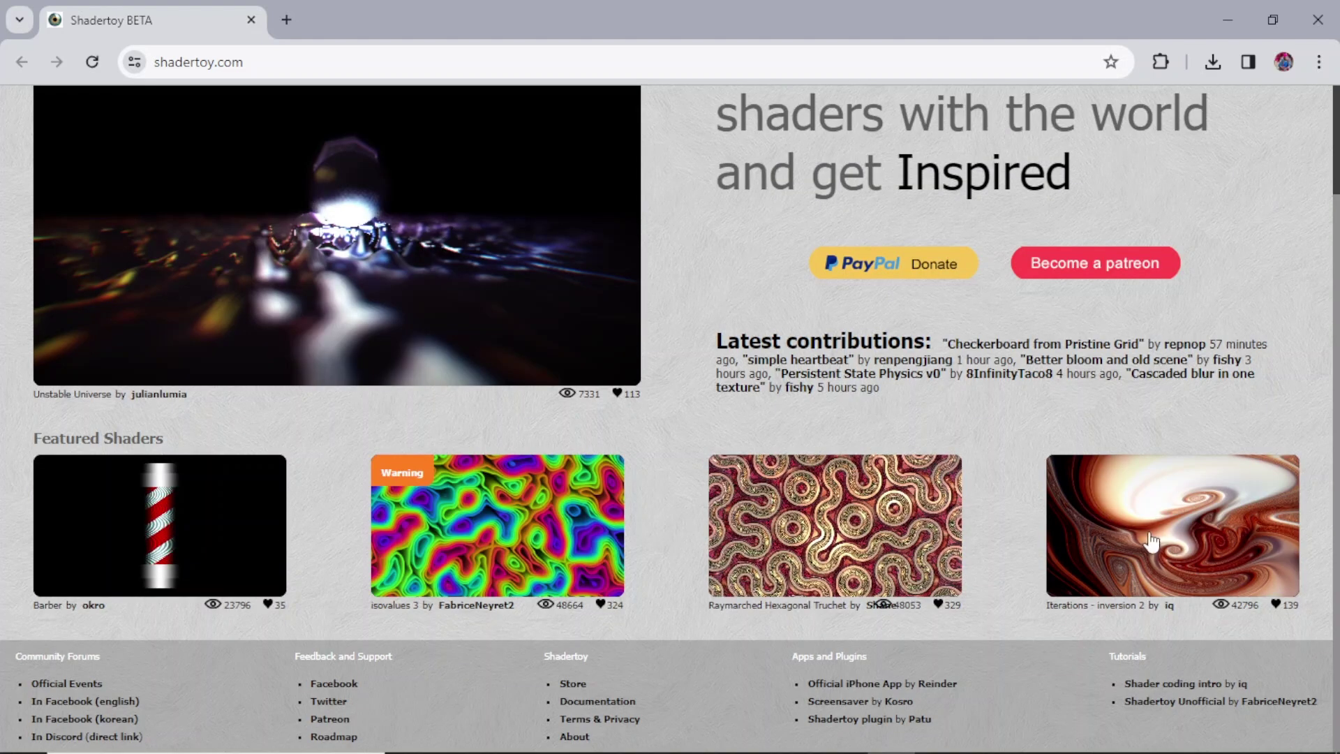
scroll(676, 530, "up", 2)
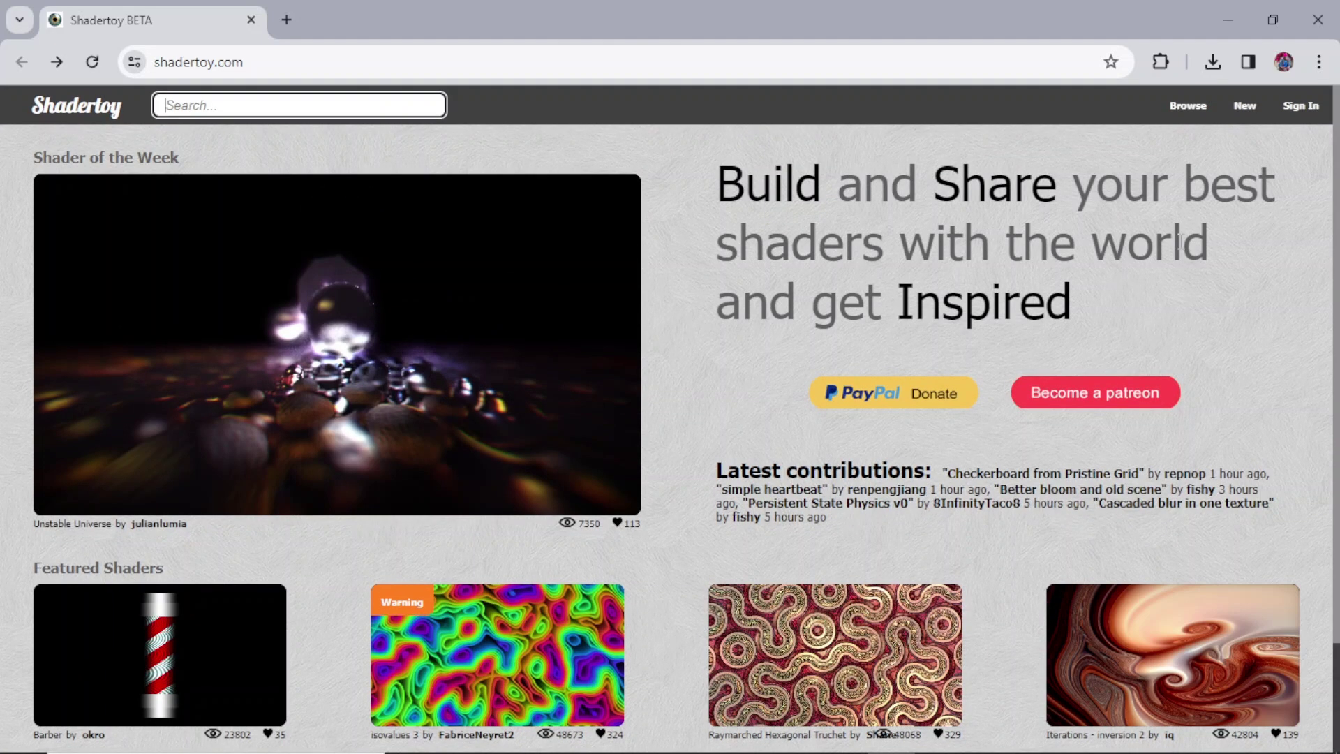
left_click(1184, 106)
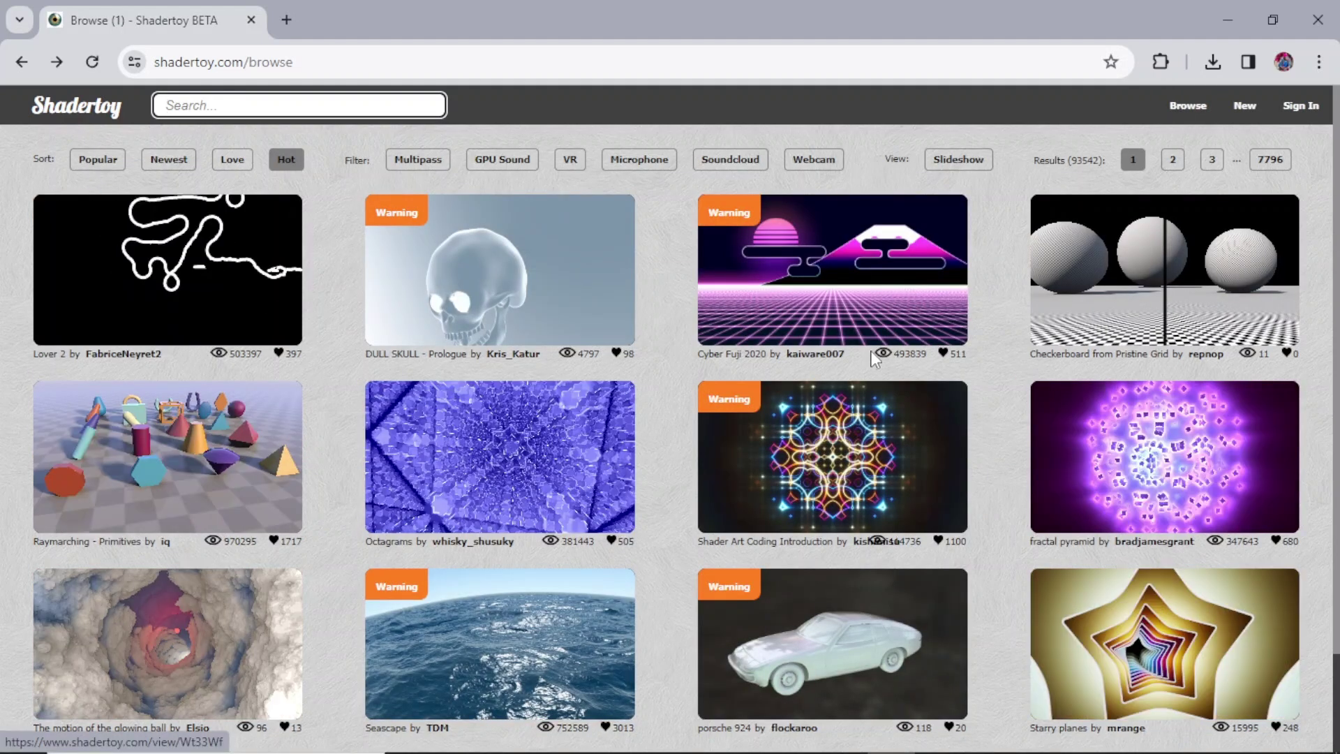
- Look through the Shadertoy shaders and copy the link address of the Seascape shader
scroll(871, 365, "down", 2)
scroll(871, 364, "up", 2)
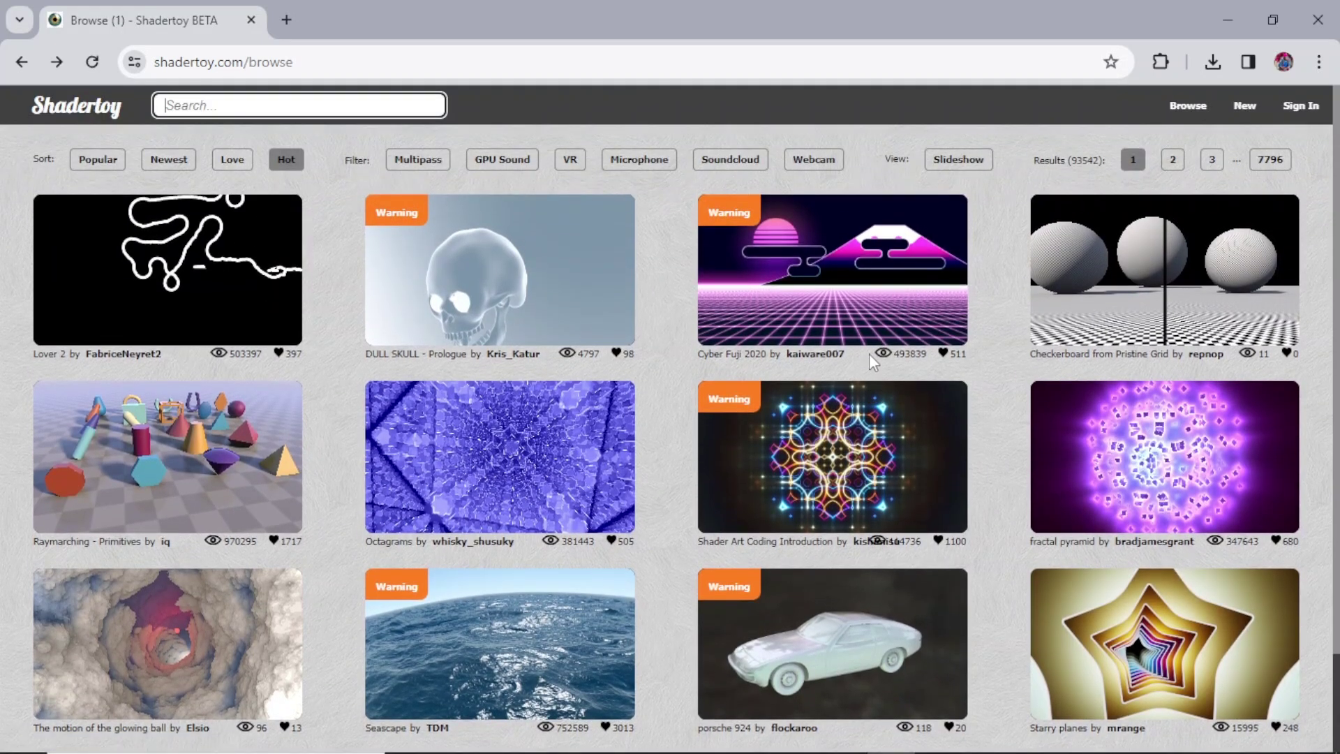
scroll(869, 354, "down", 3)
scroll(660, 525, "up", 3)
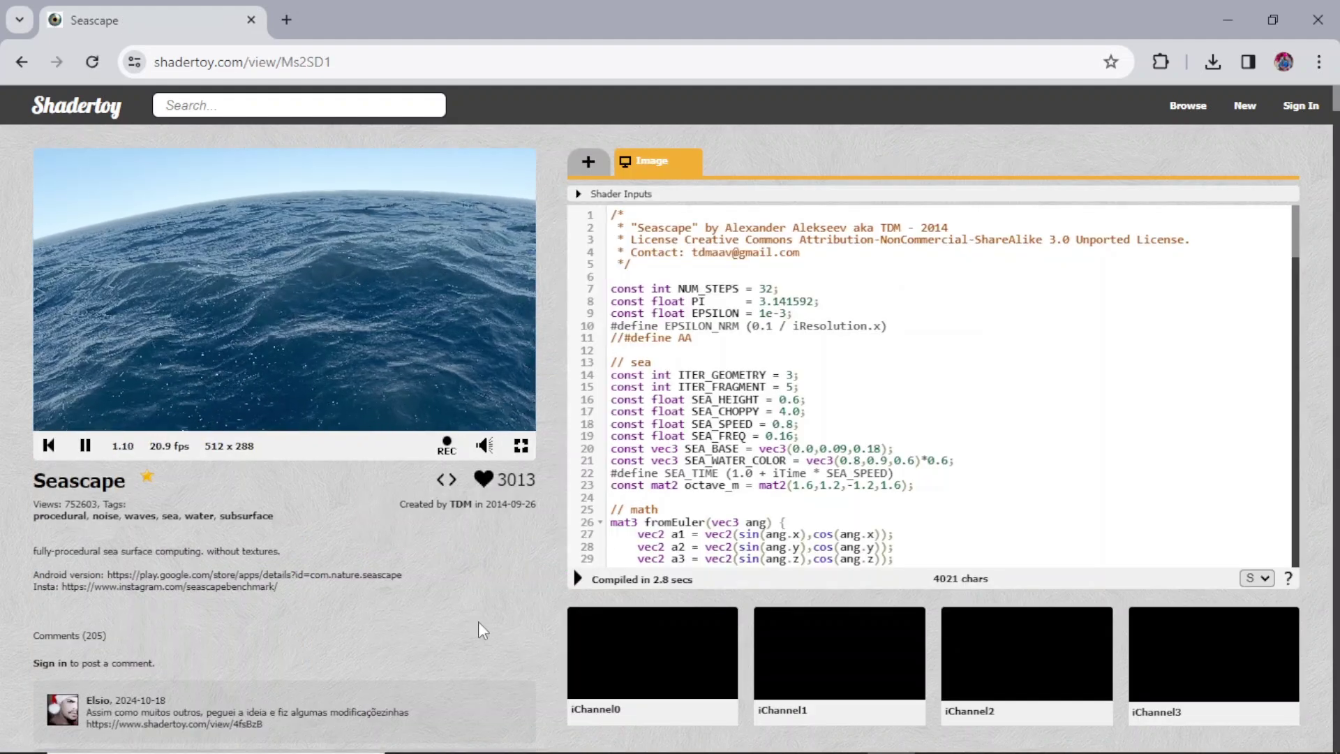
key("alt+Left")
right_click(844, 637)
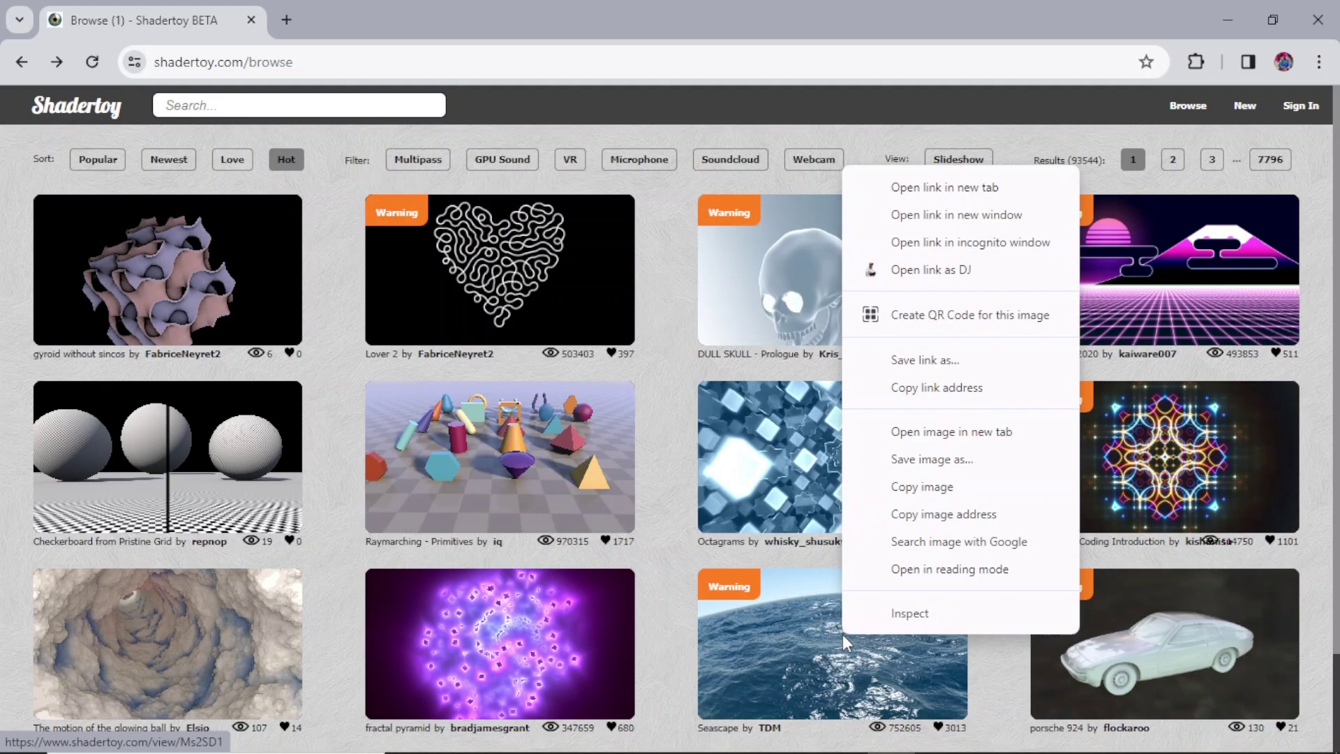
right_click(832, 640)
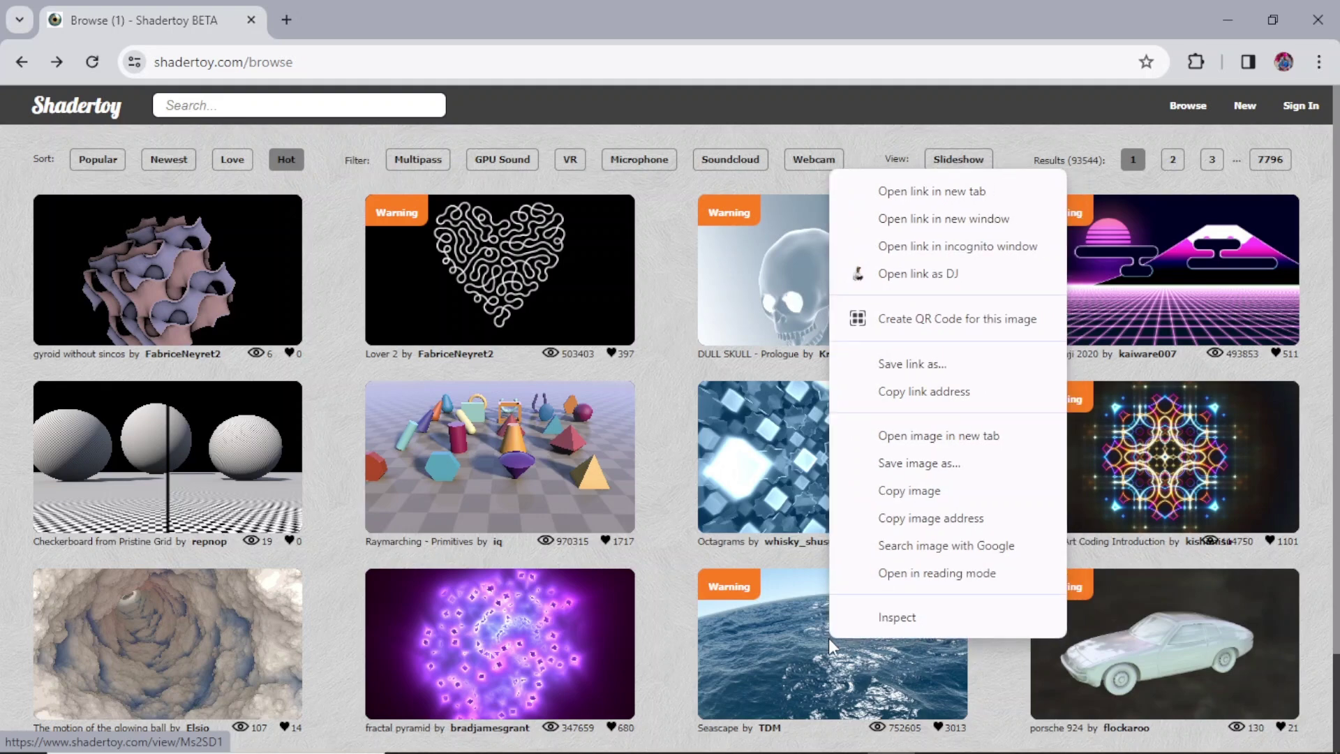
left_click(934, 394)
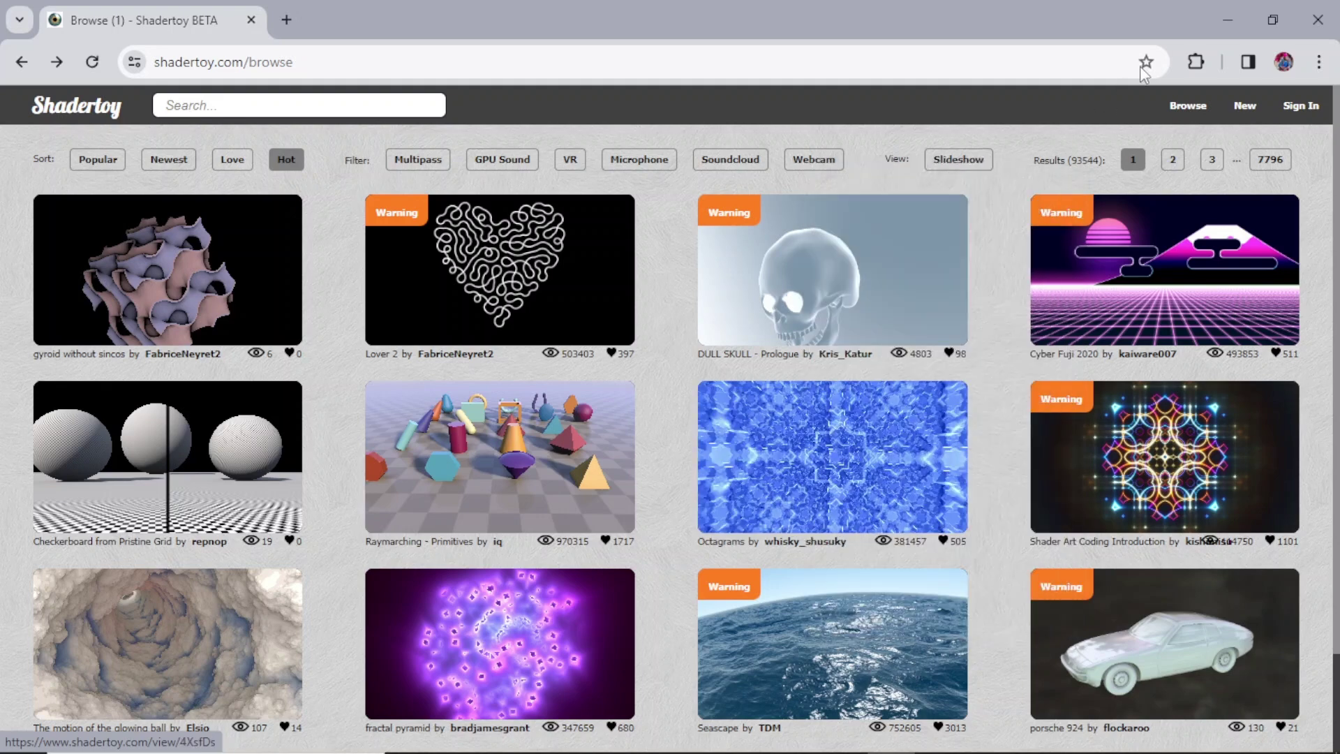
left_click(1230, 21)
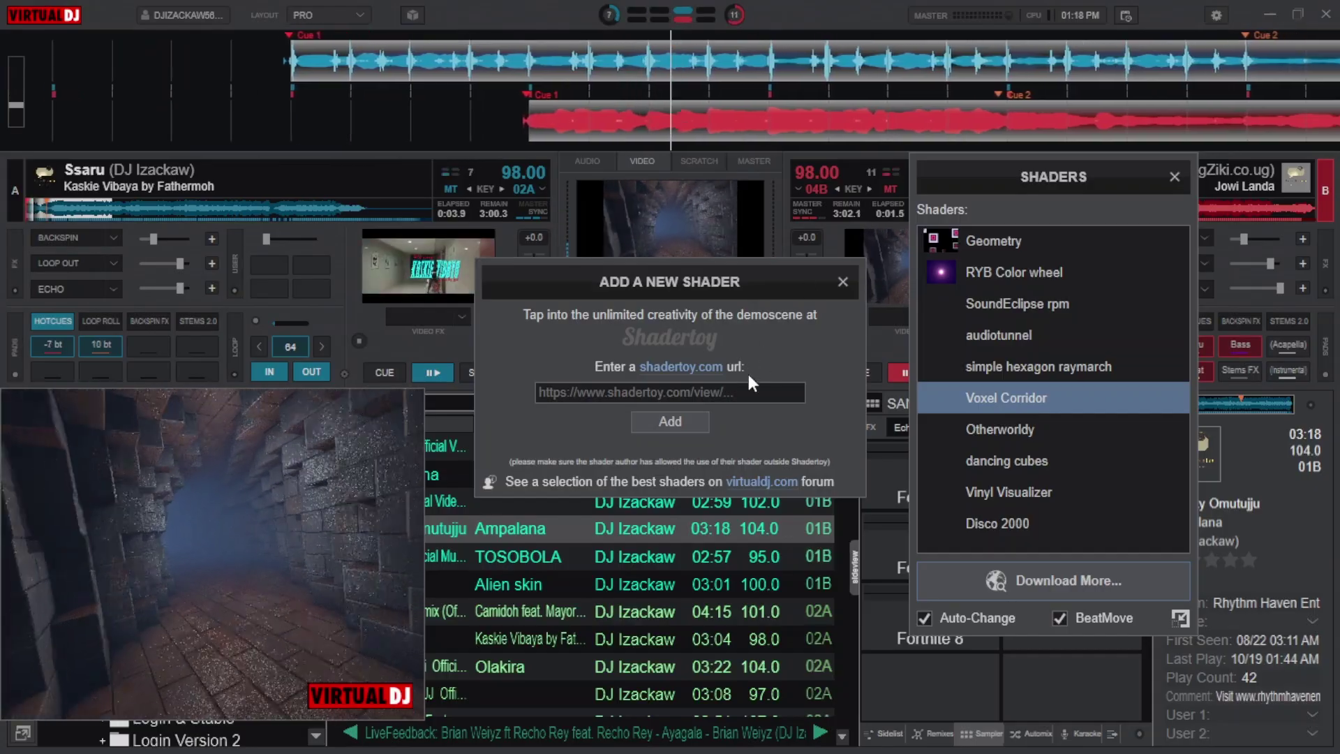
left_click(738, 389)
key("ctrl+v")
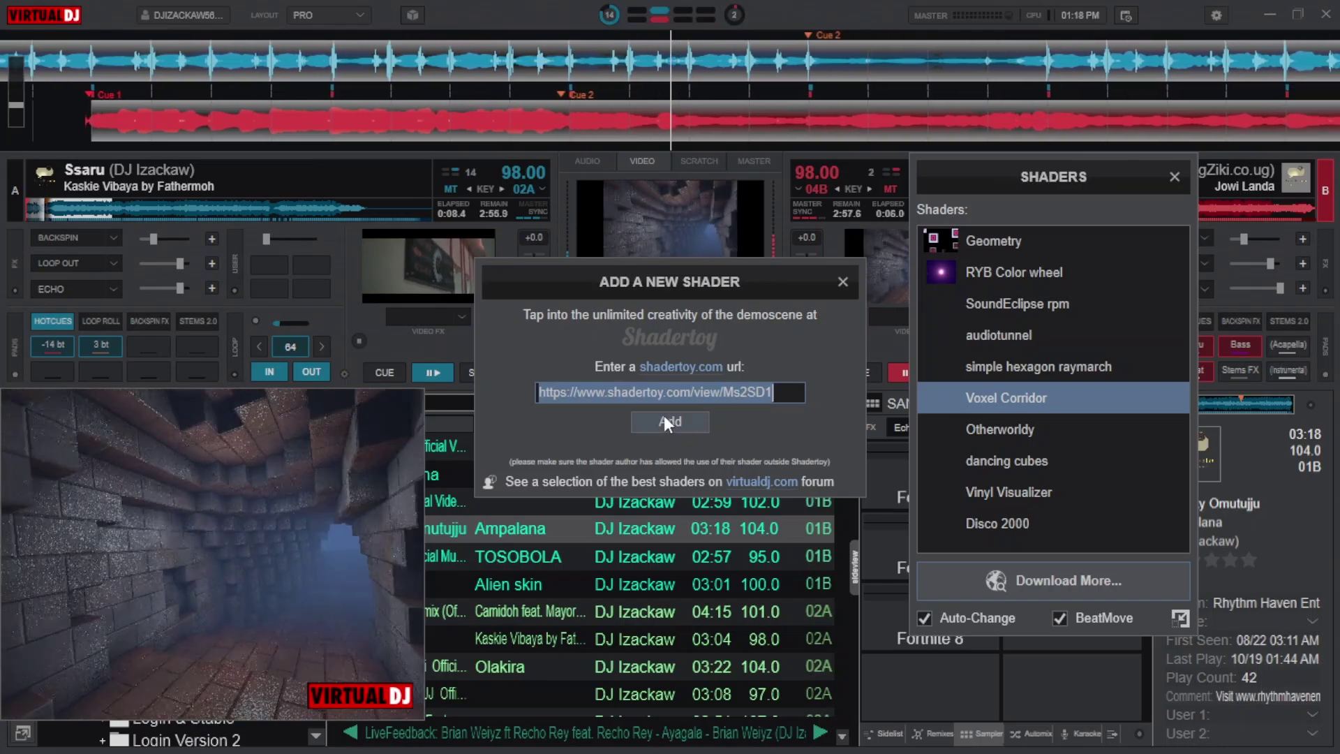
left_click(663, 417)
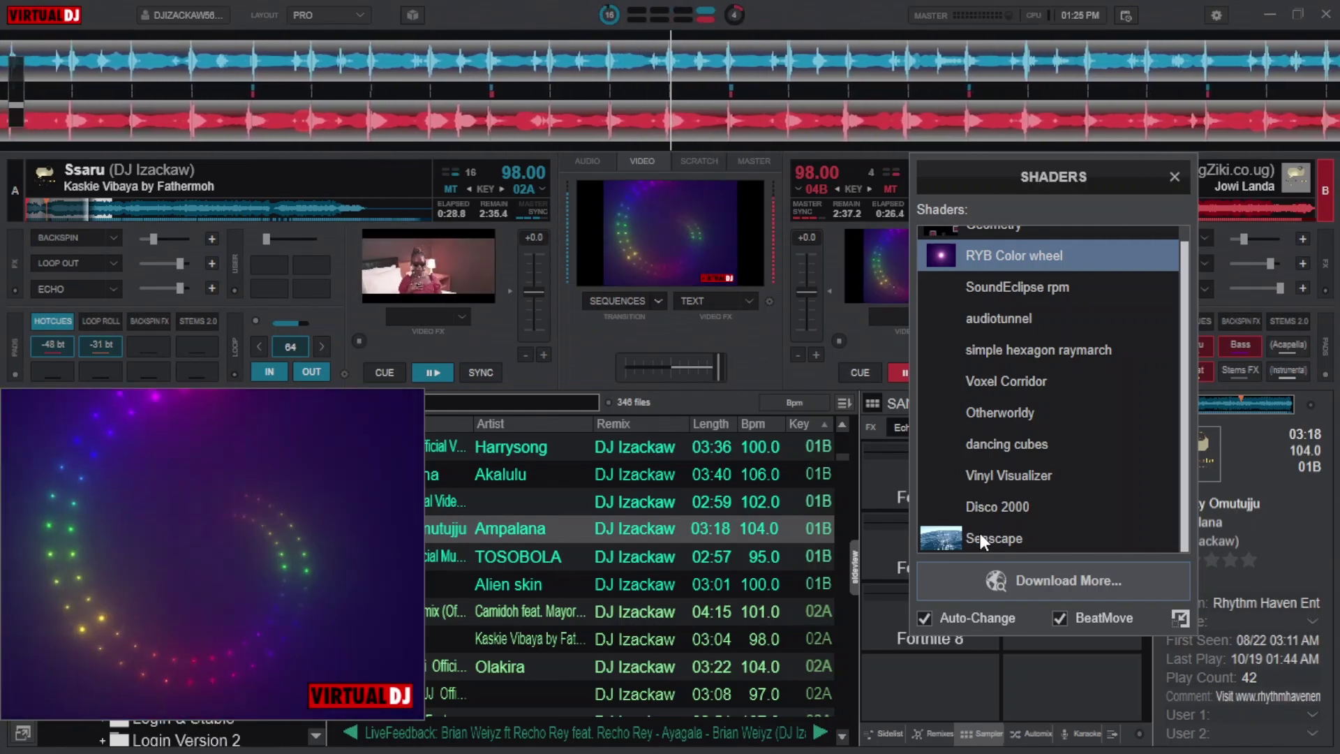
left_click(972, 535)
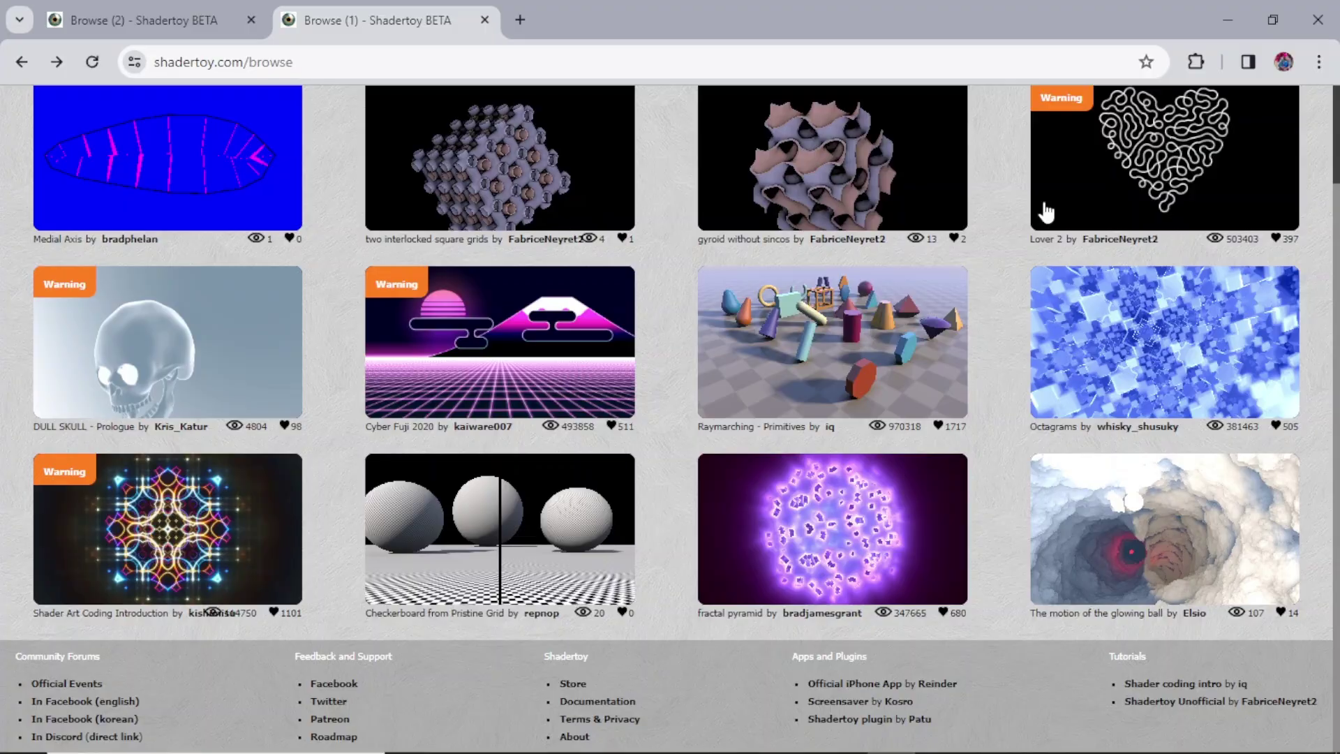
right_click(852, 513)
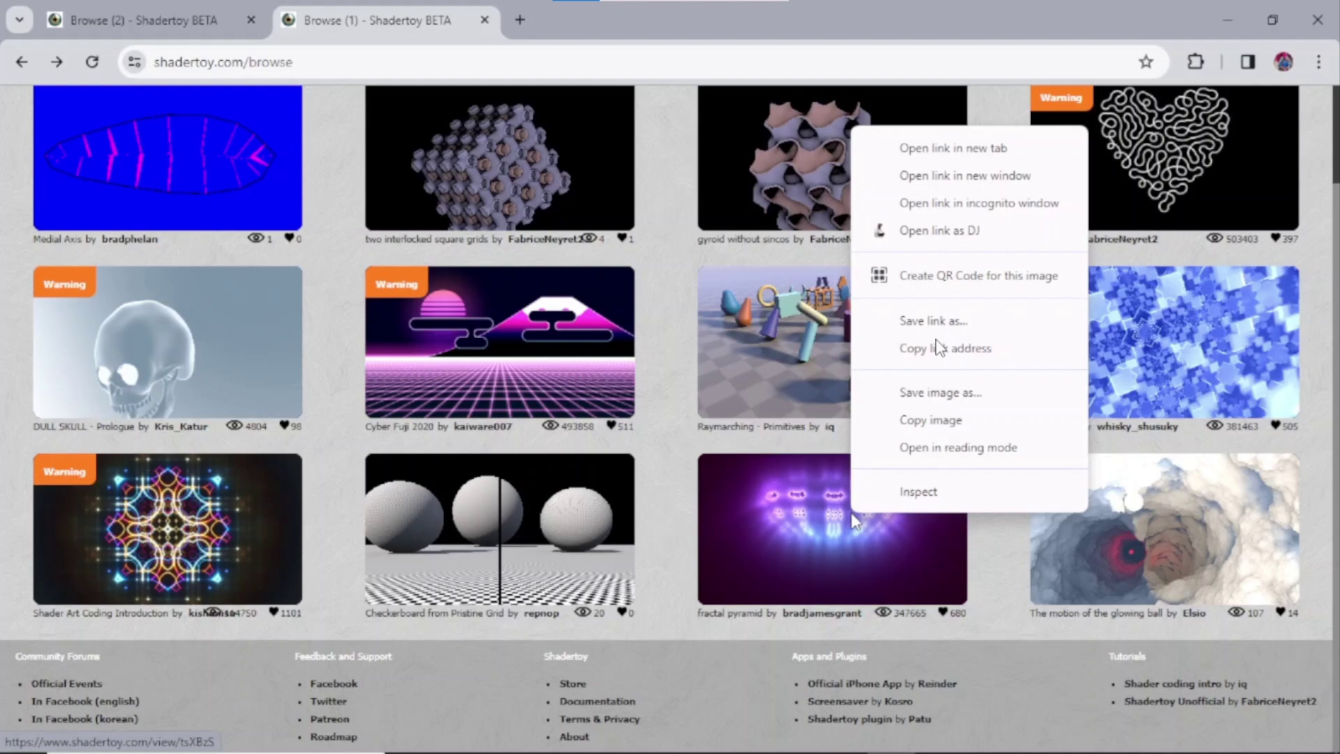
left_click(939, 347)
scroll(1137, 250, "up", 2)
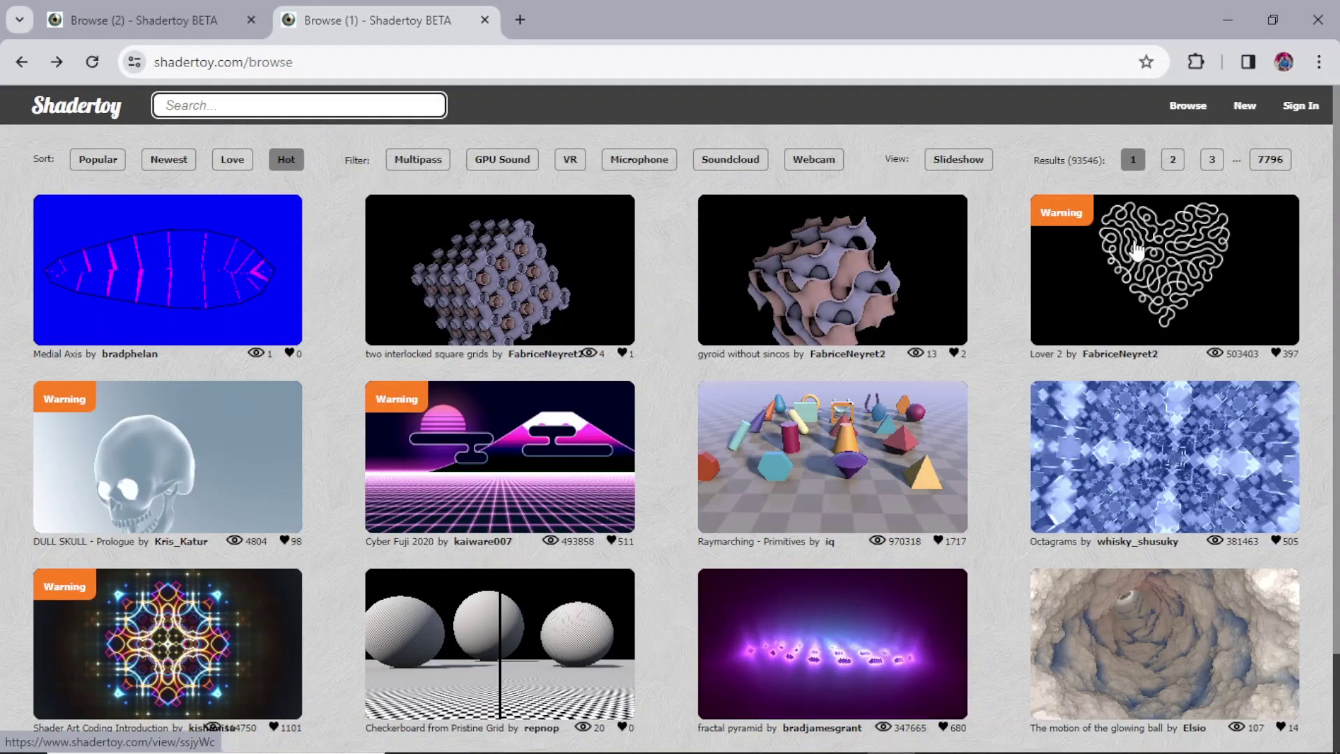
left_click(1228, 21)
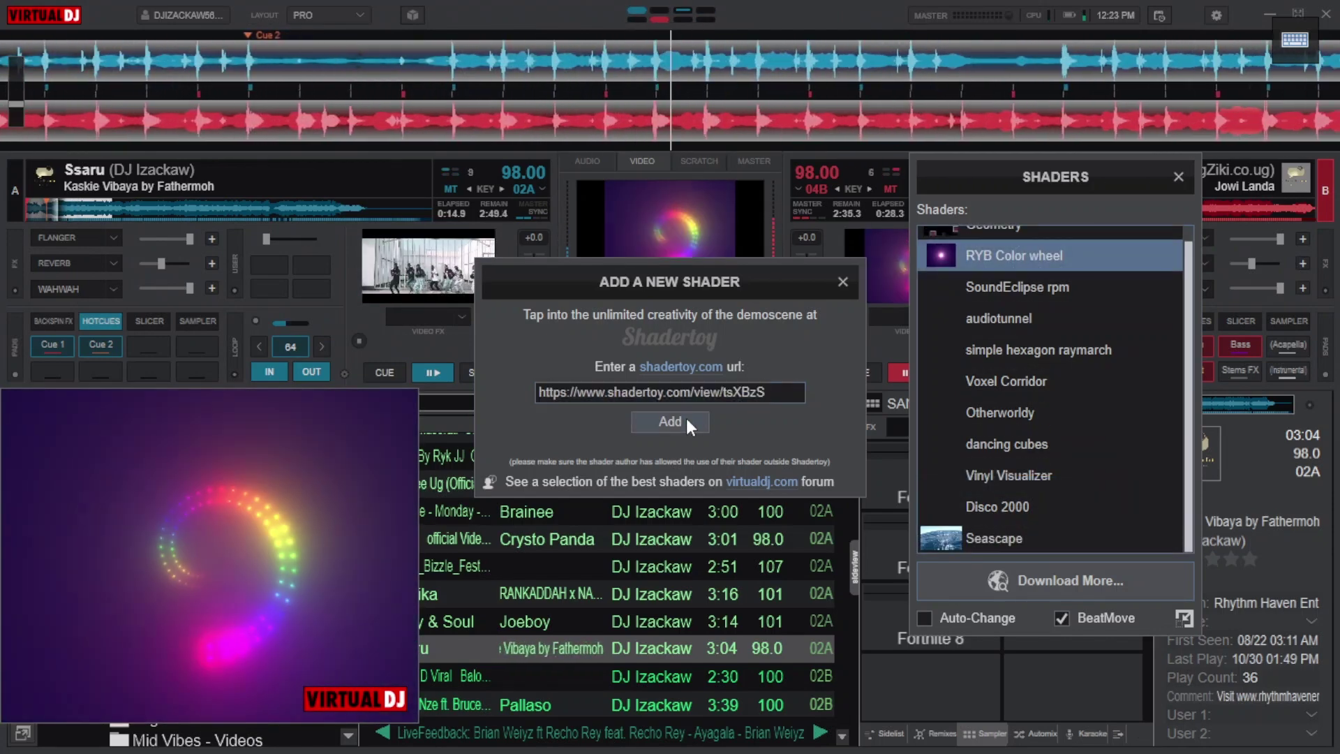
left_click(685, 417)
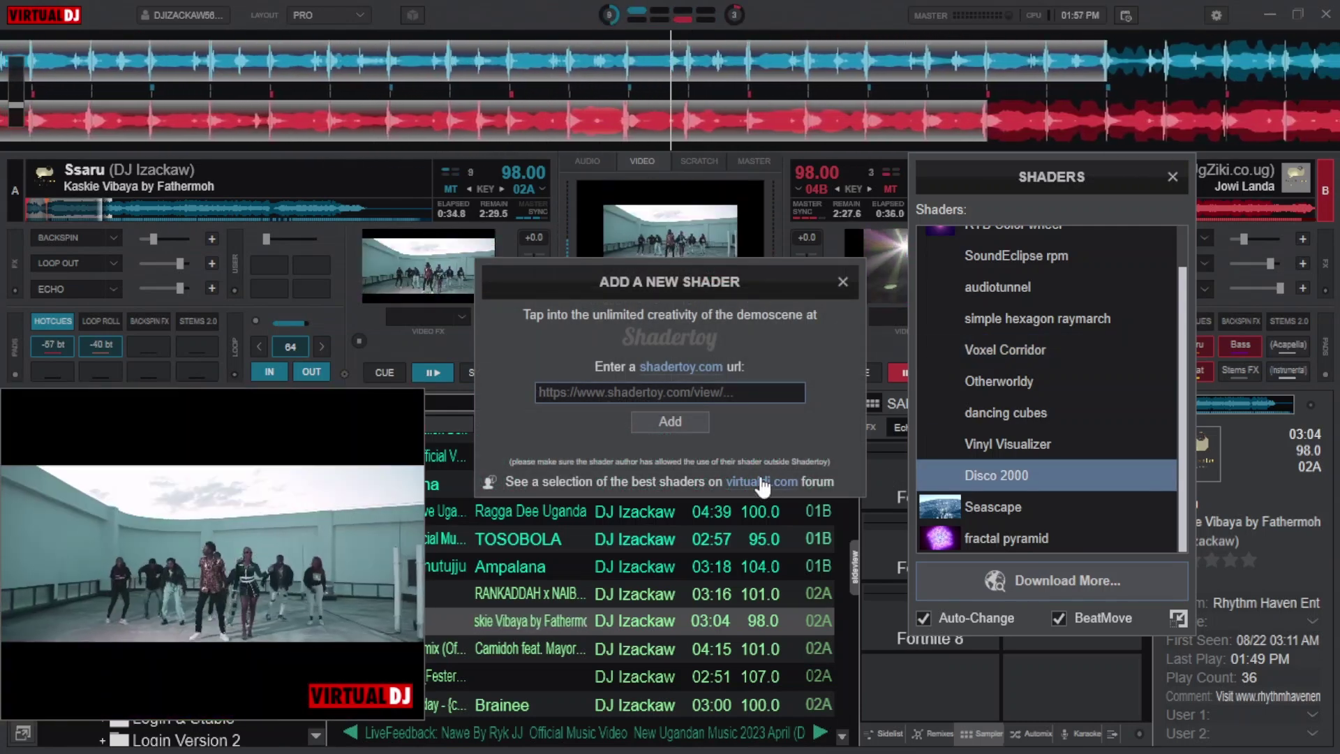
- Open the virtualdj.com forum's selection of best shaders and find the Voxel Edges shader
left_click(762, 482)
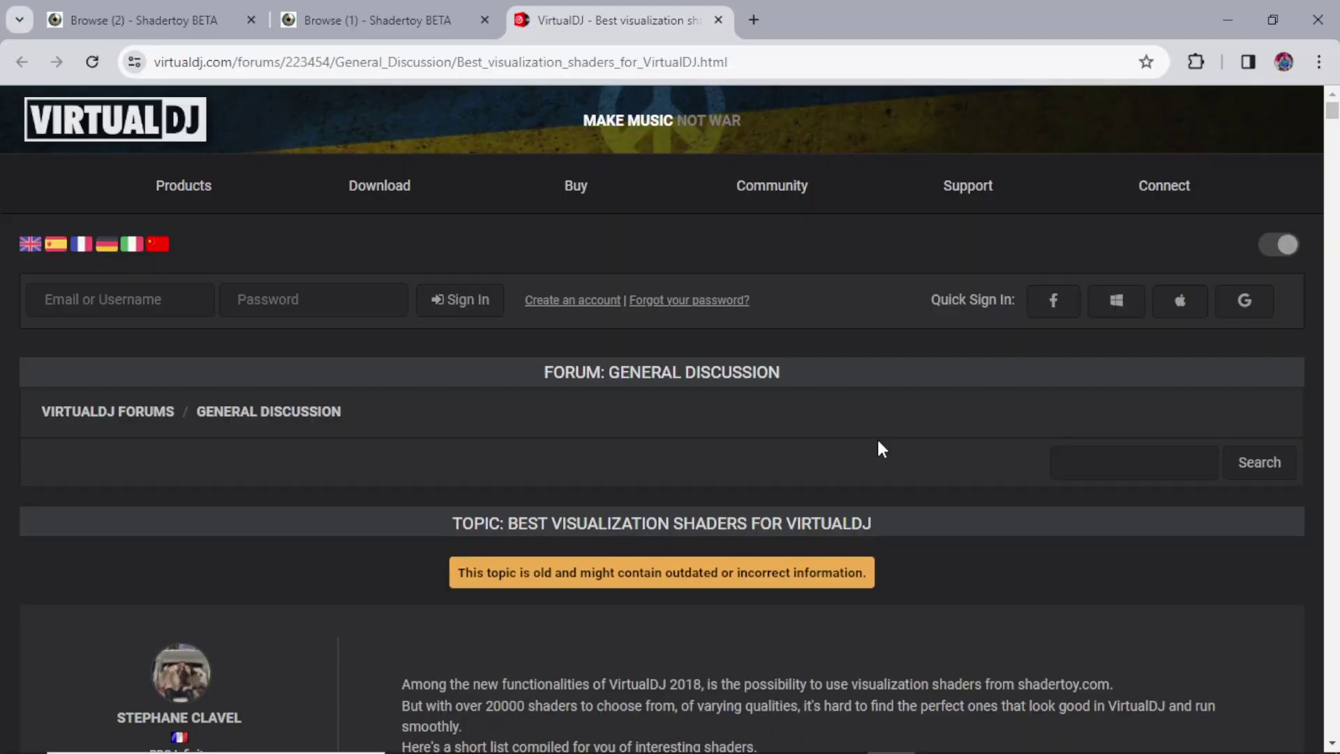
scroll(881, 535, "down", 15)
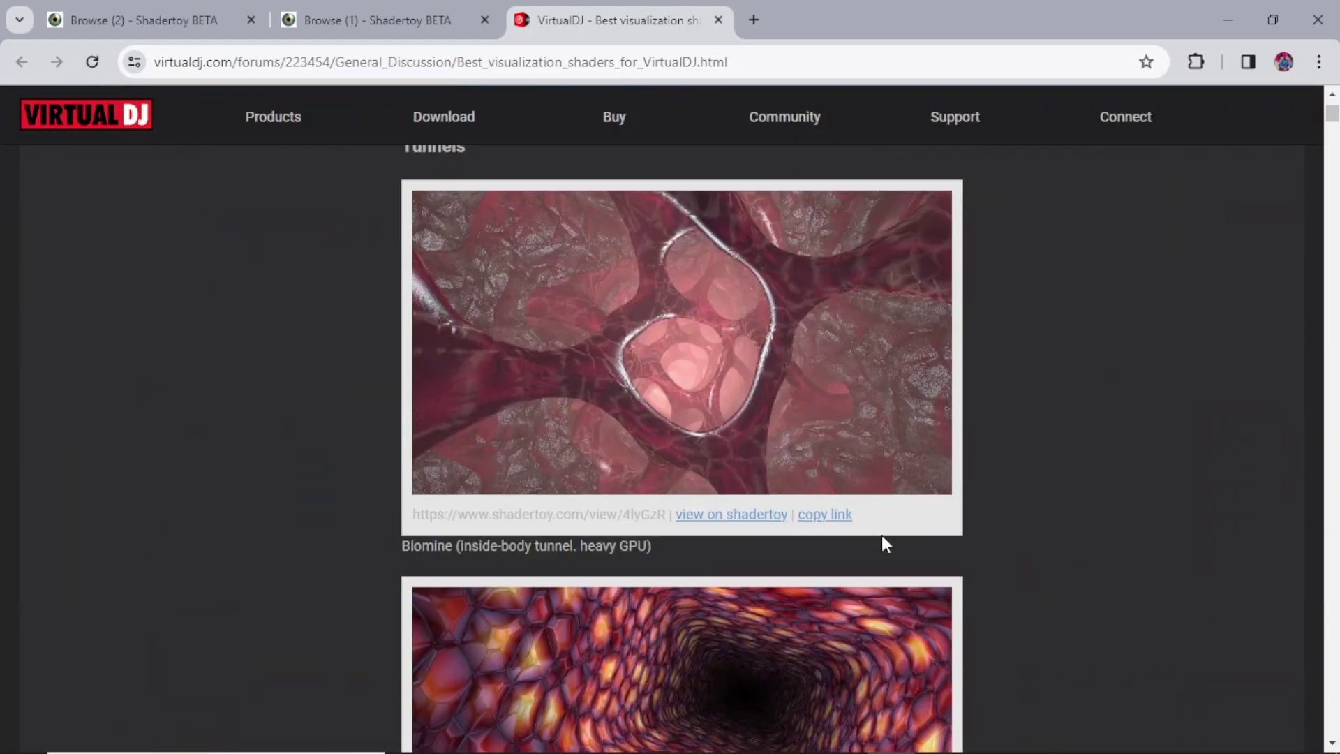
scroll(882, 535, "down", 20)
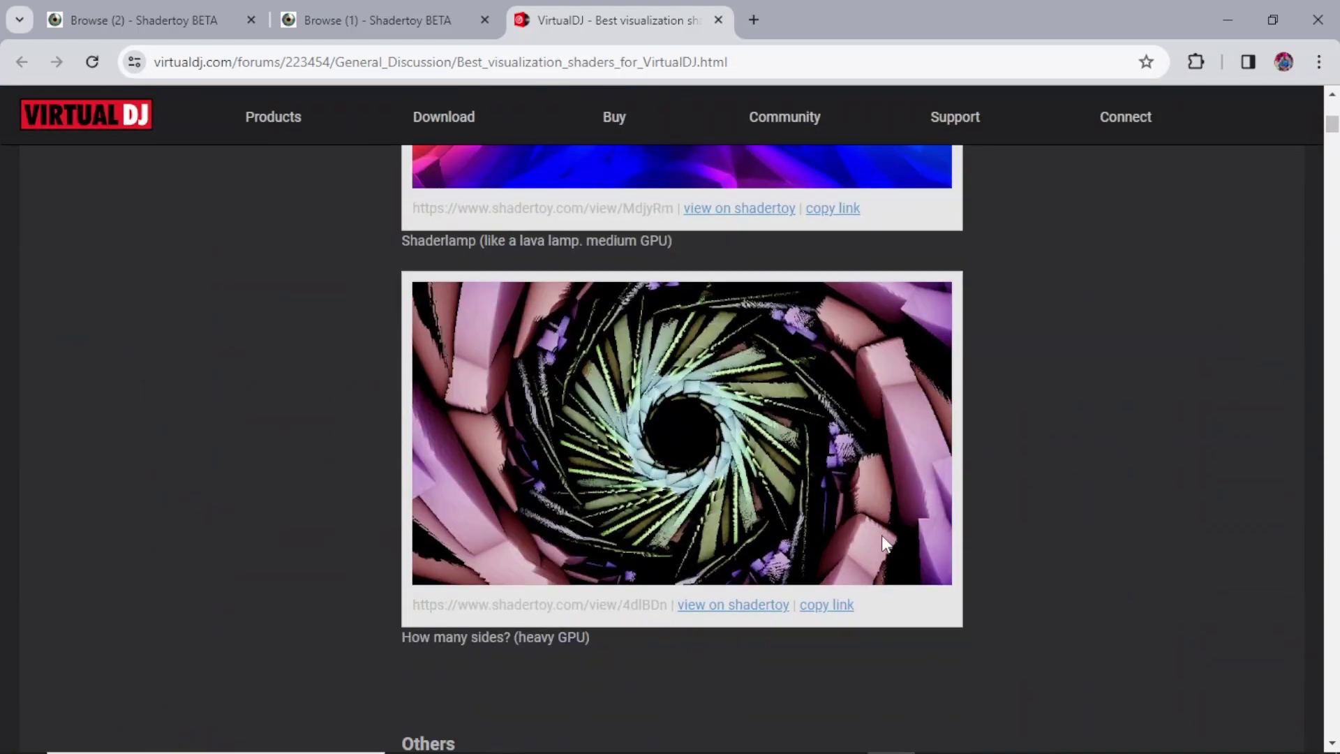
scroll(882, 534, "down", 20)
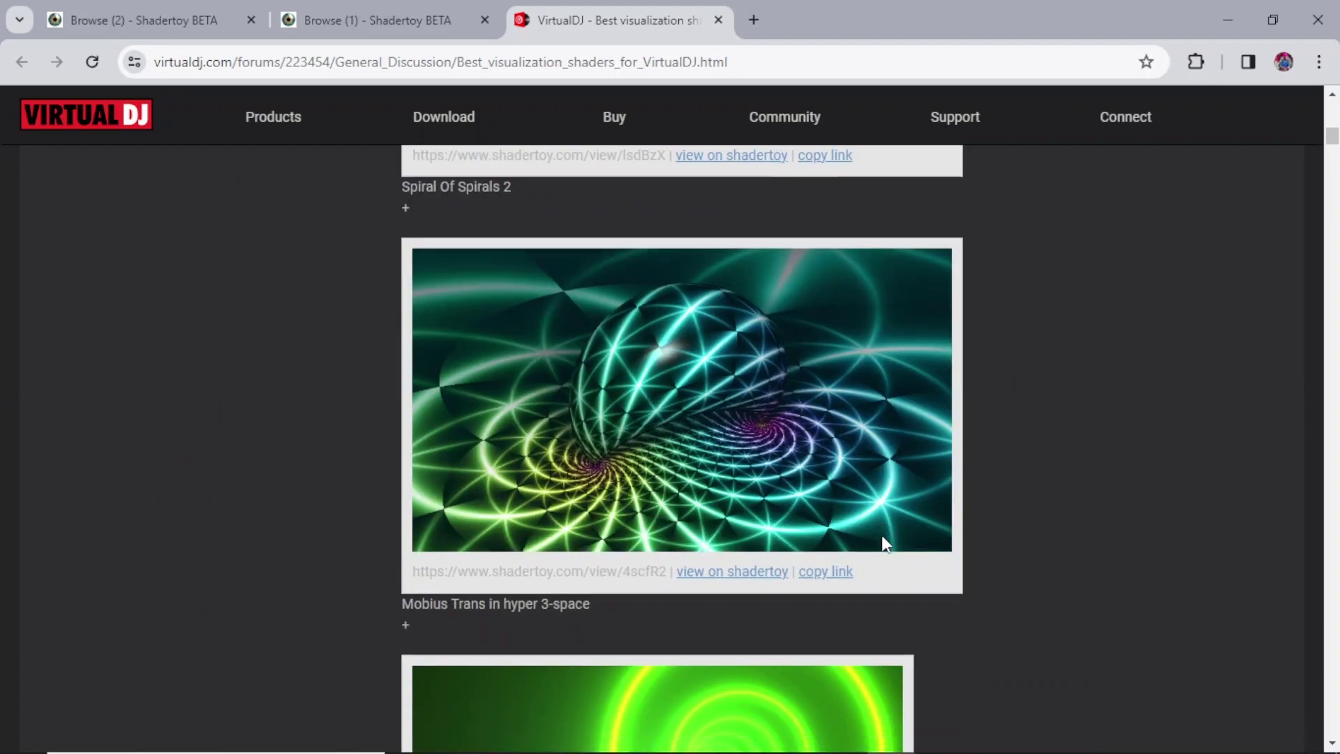
scroll(1000, 462, "down", 4)
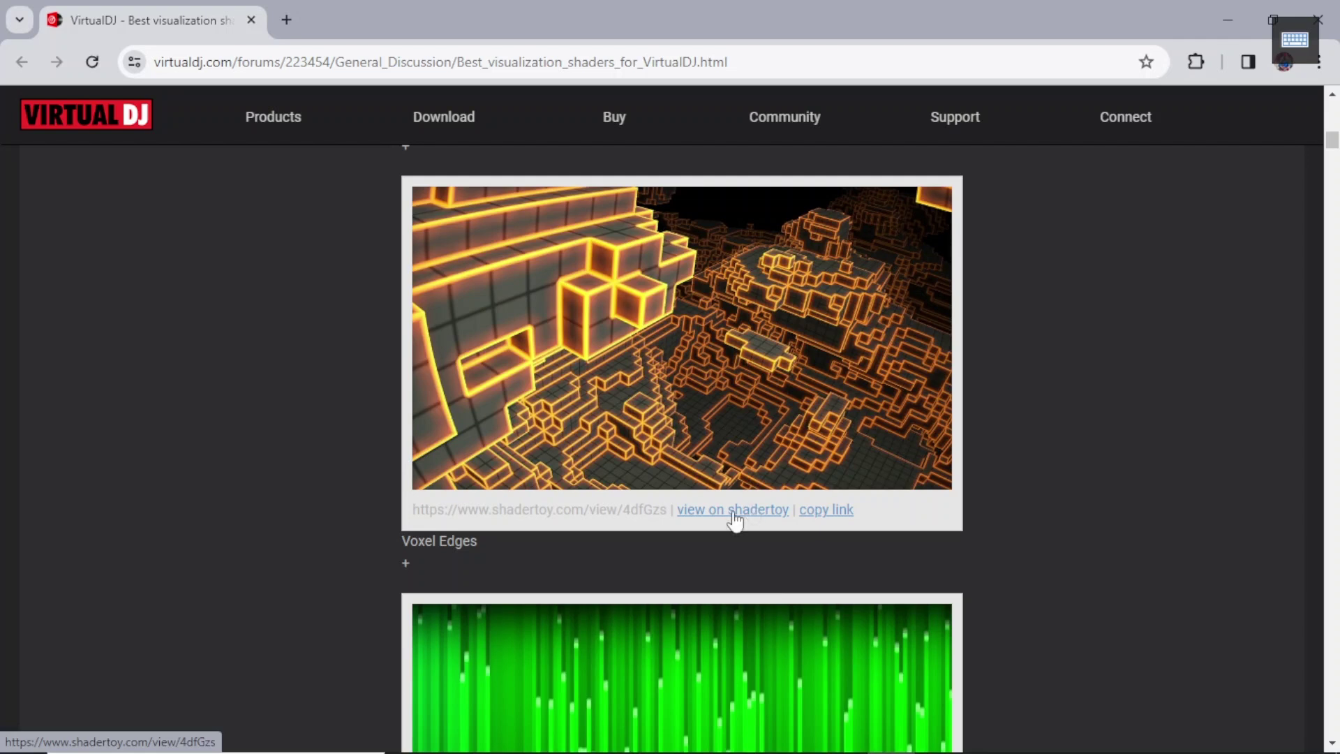
- Copy the link of the Voxel Edges shader and switch back to the new shader dialog in VirtualDJ
left_click(835, 512)
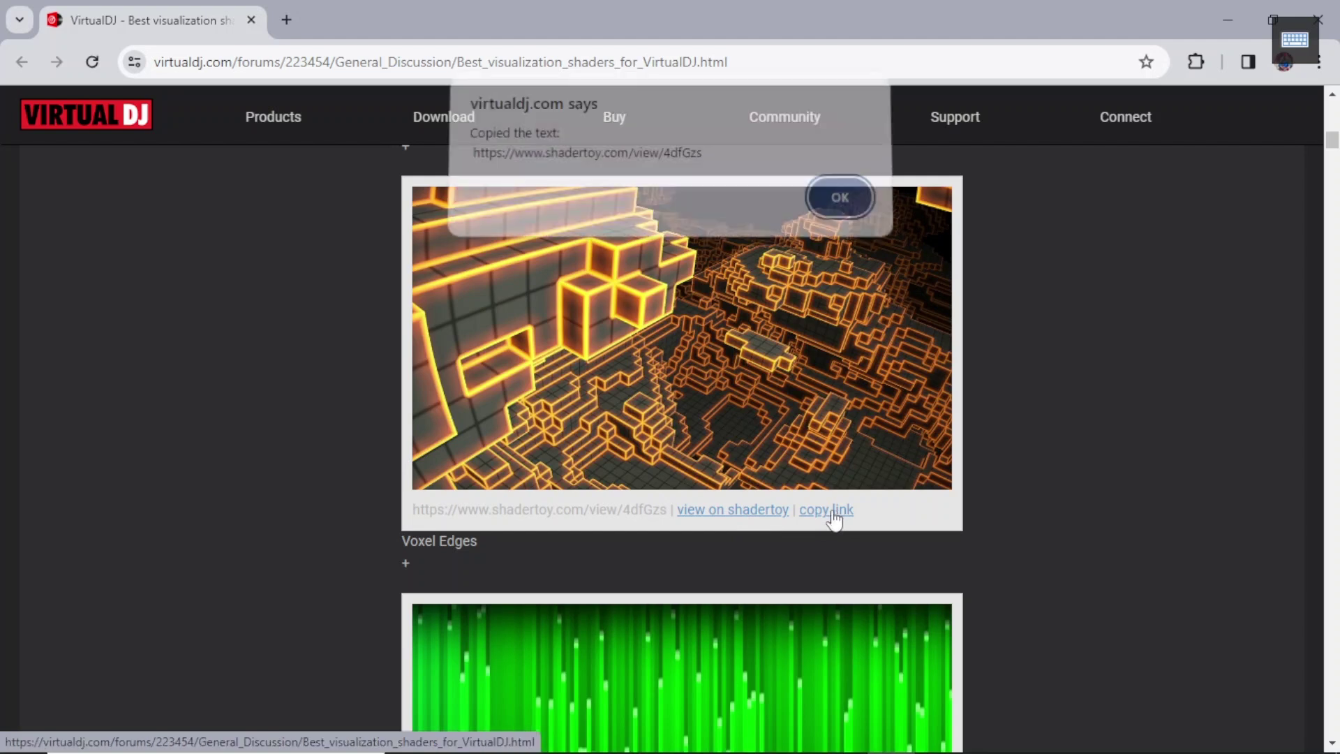
left_click(833, 215)
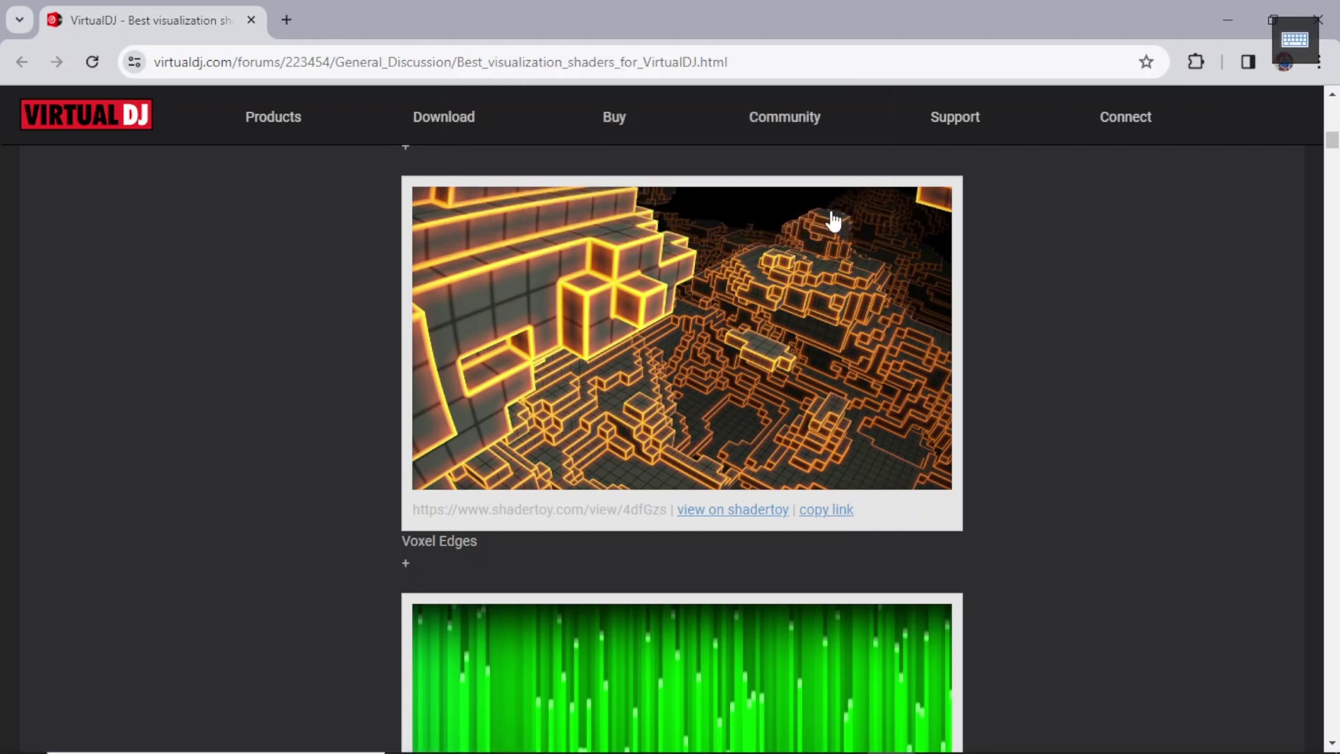
key("alt+Tab")
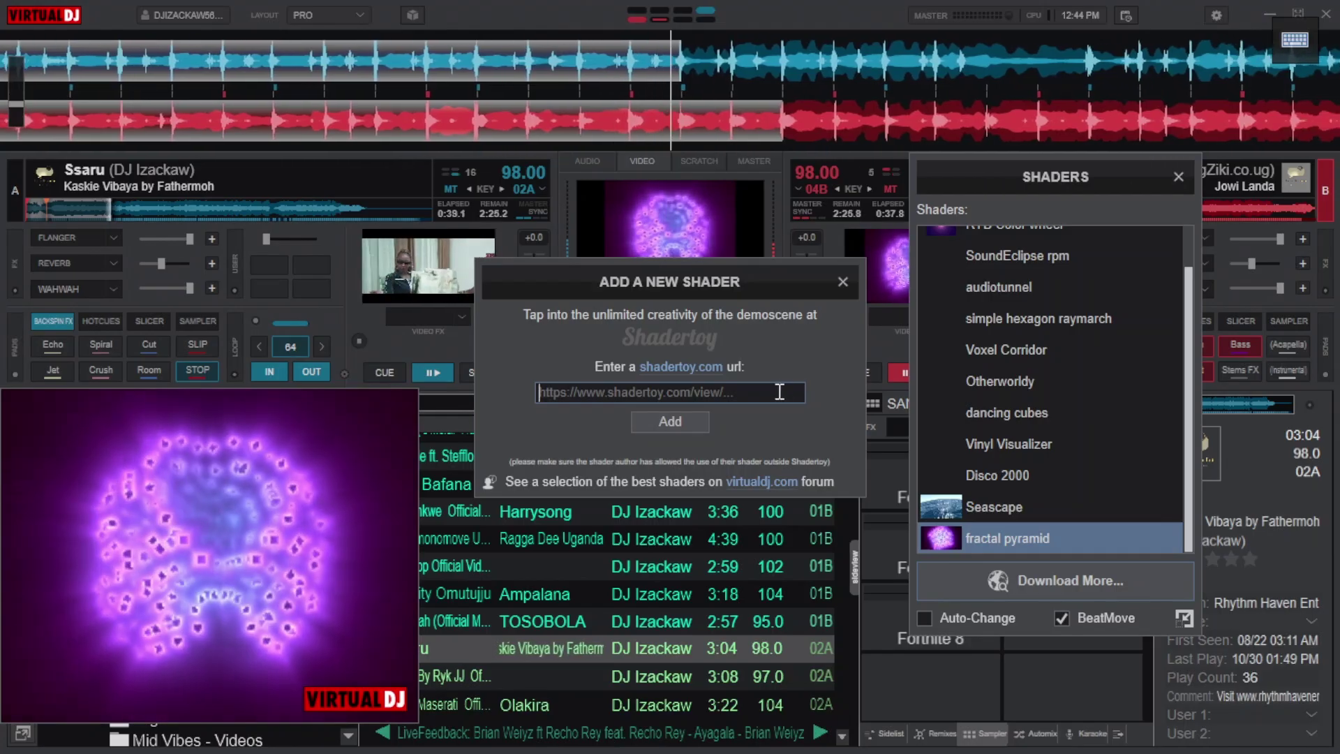
left_click(776, 392)
key("ctrl+v")
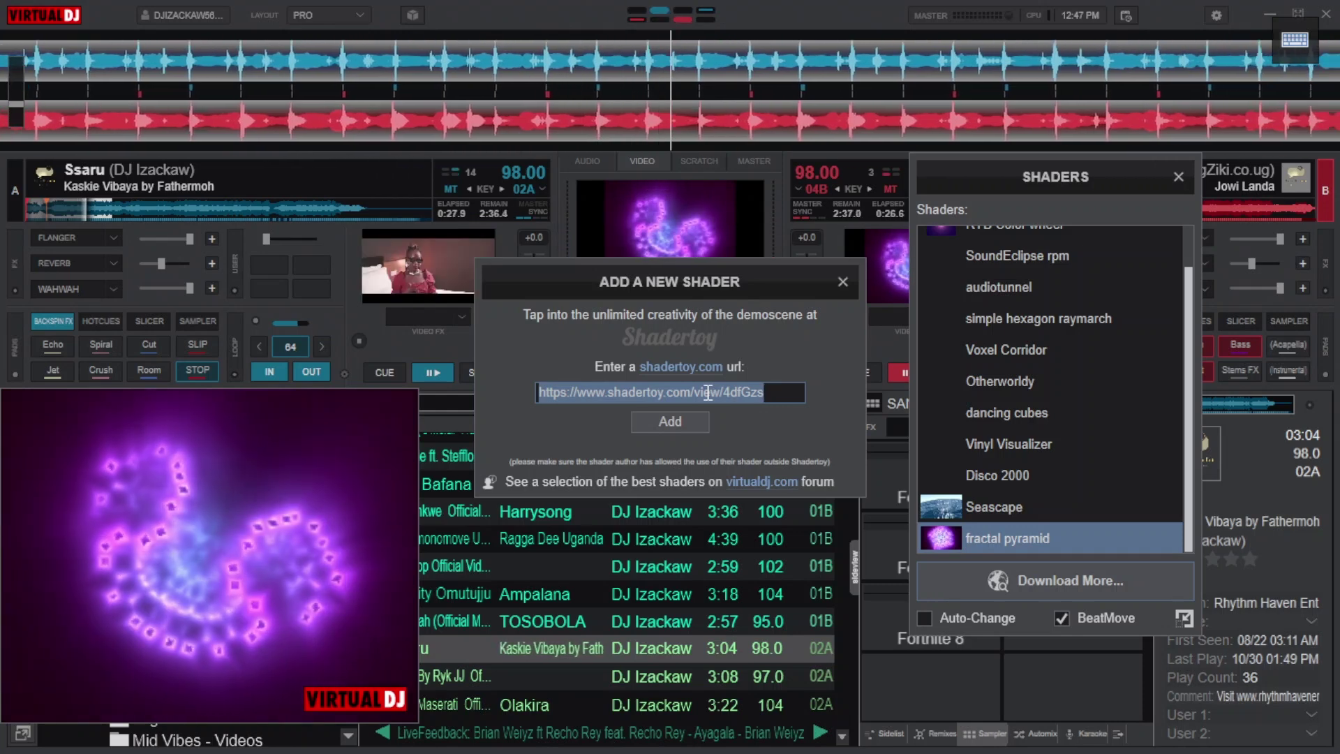
left_click(671, 416)
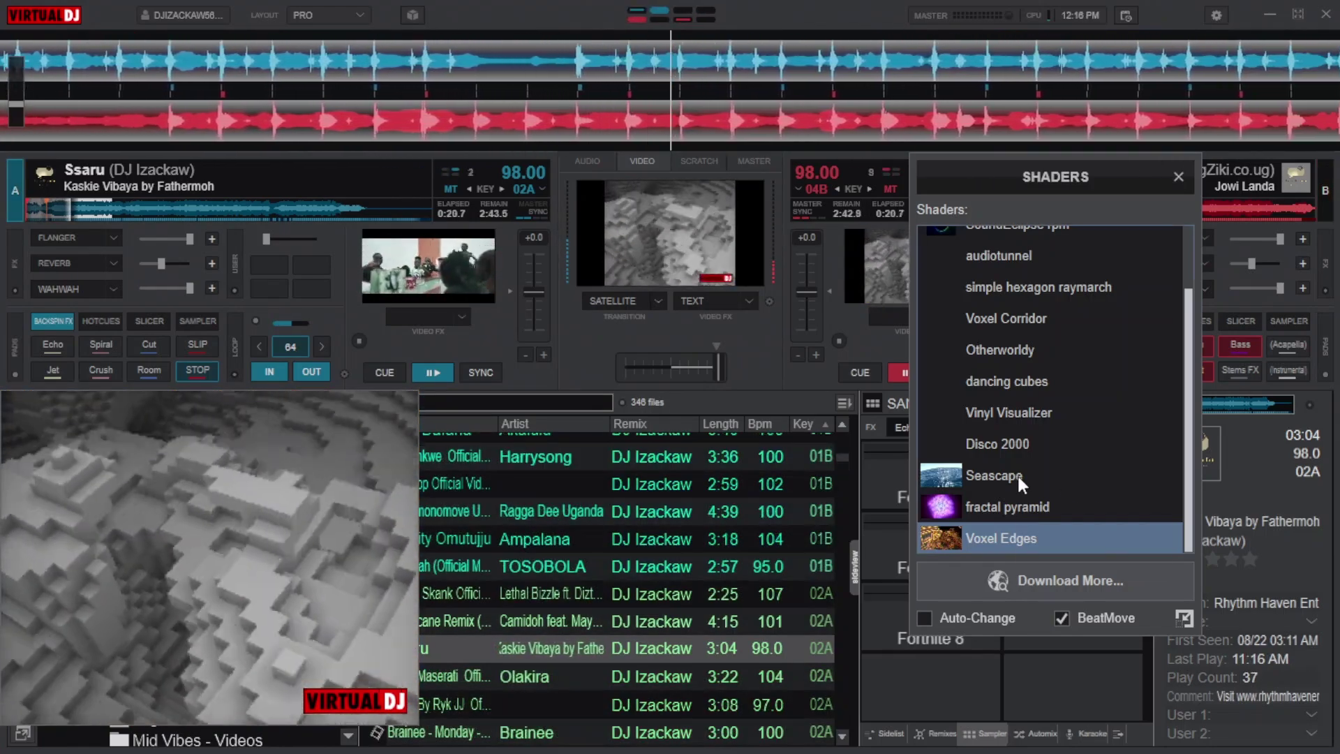
- Move the Seascape shader into a new shader folder named Downloaded
right_click(1017, 475)
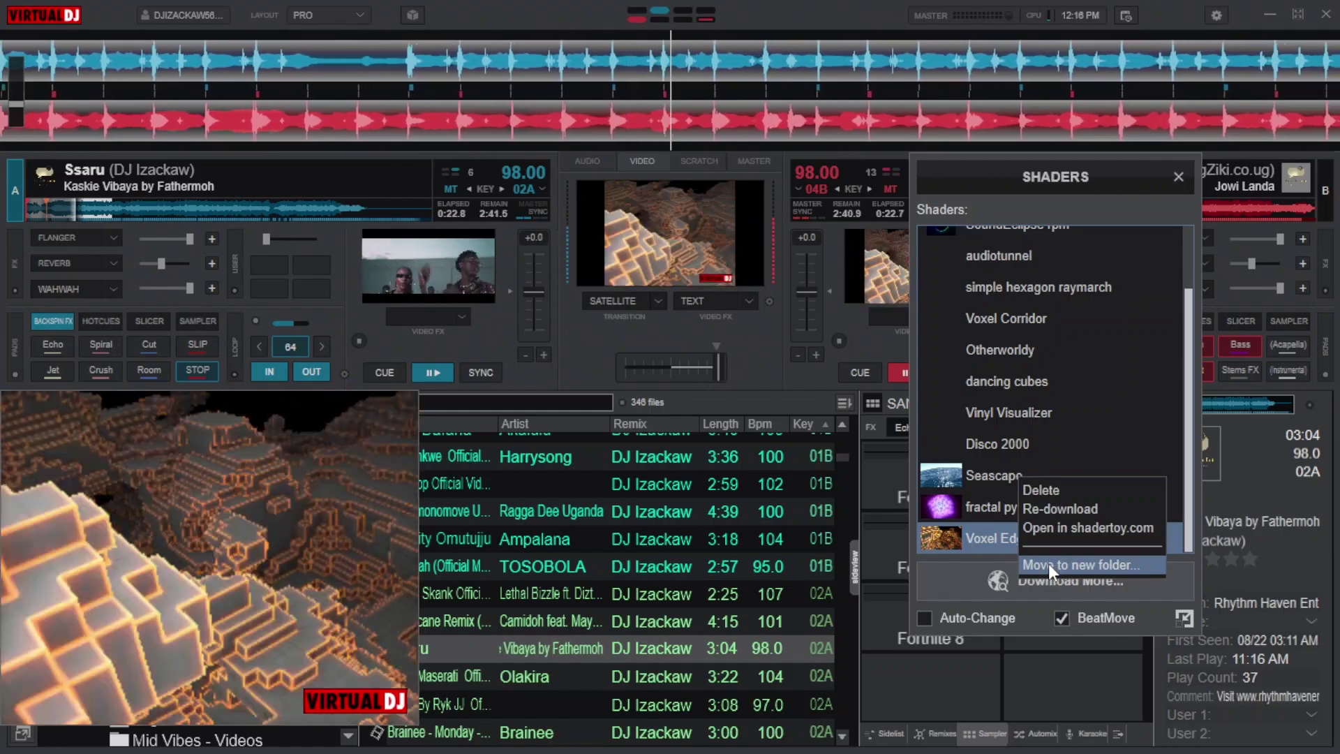
left_click(1048, 563)
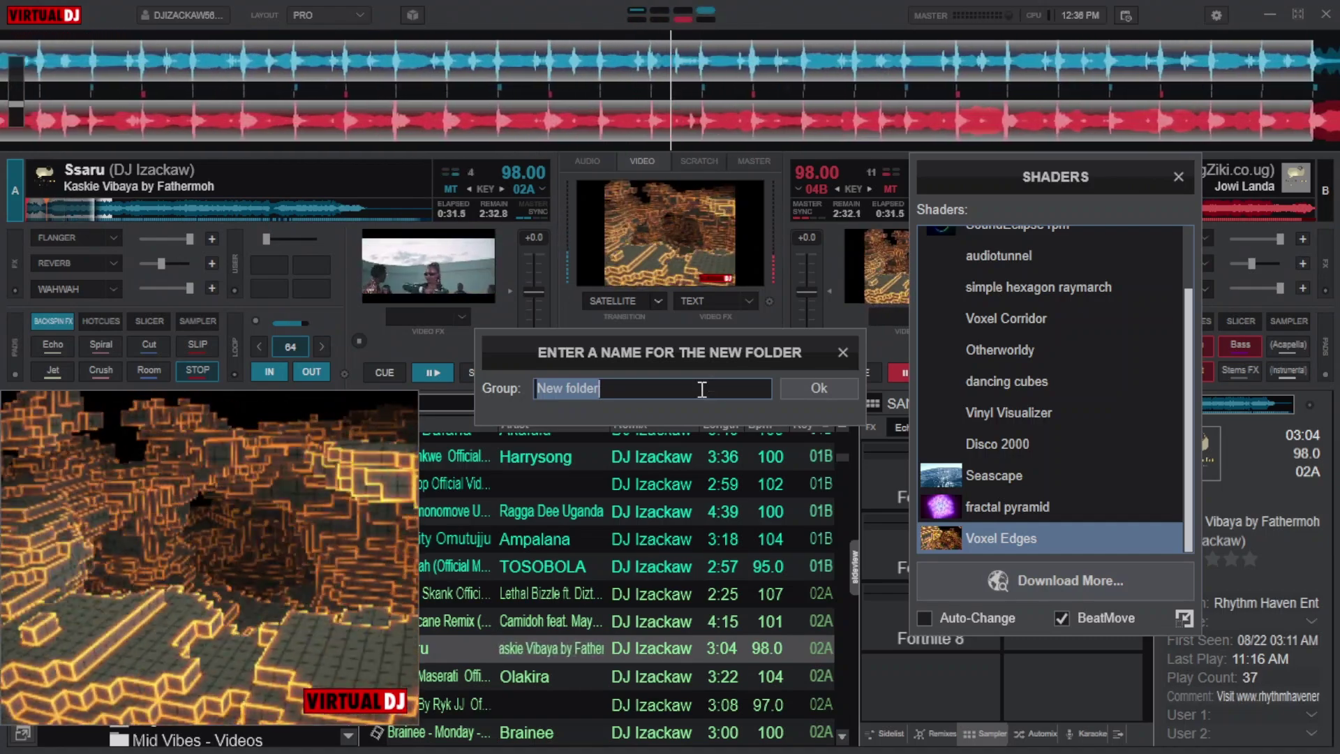
type("D")
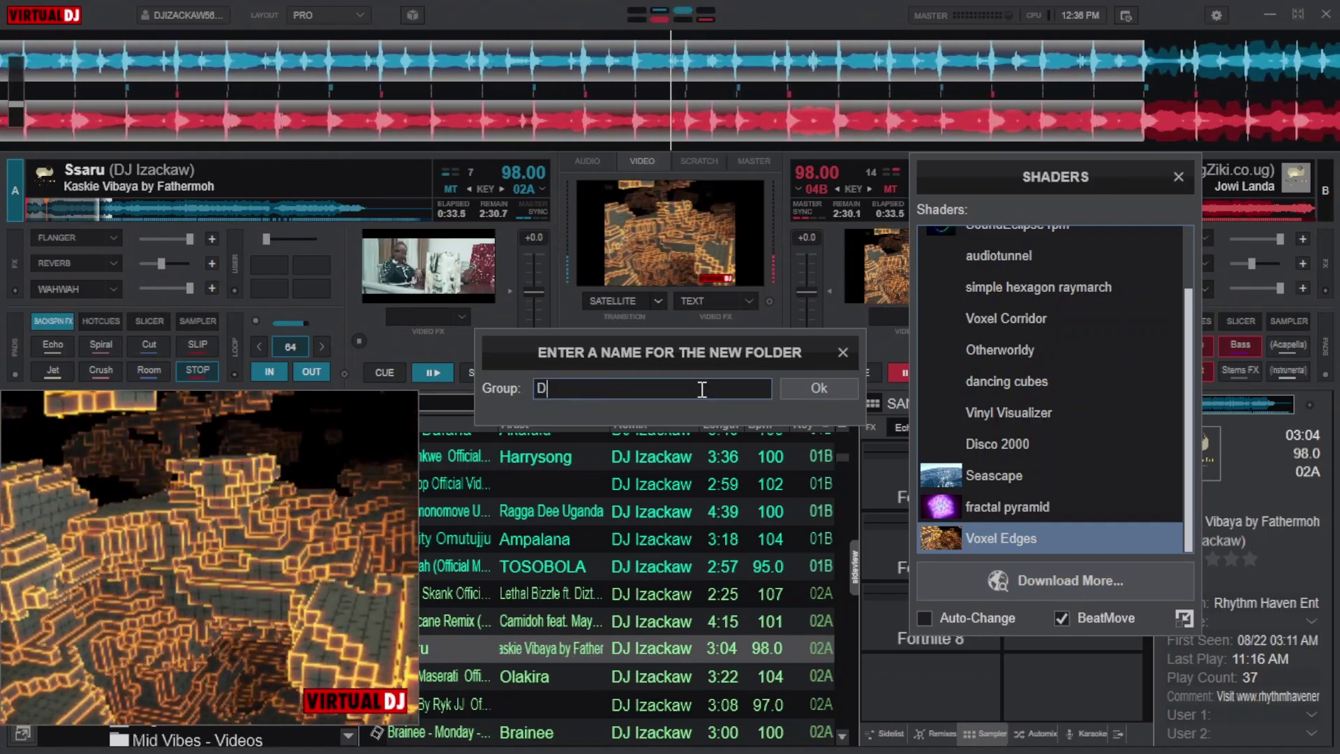
type("ownl")
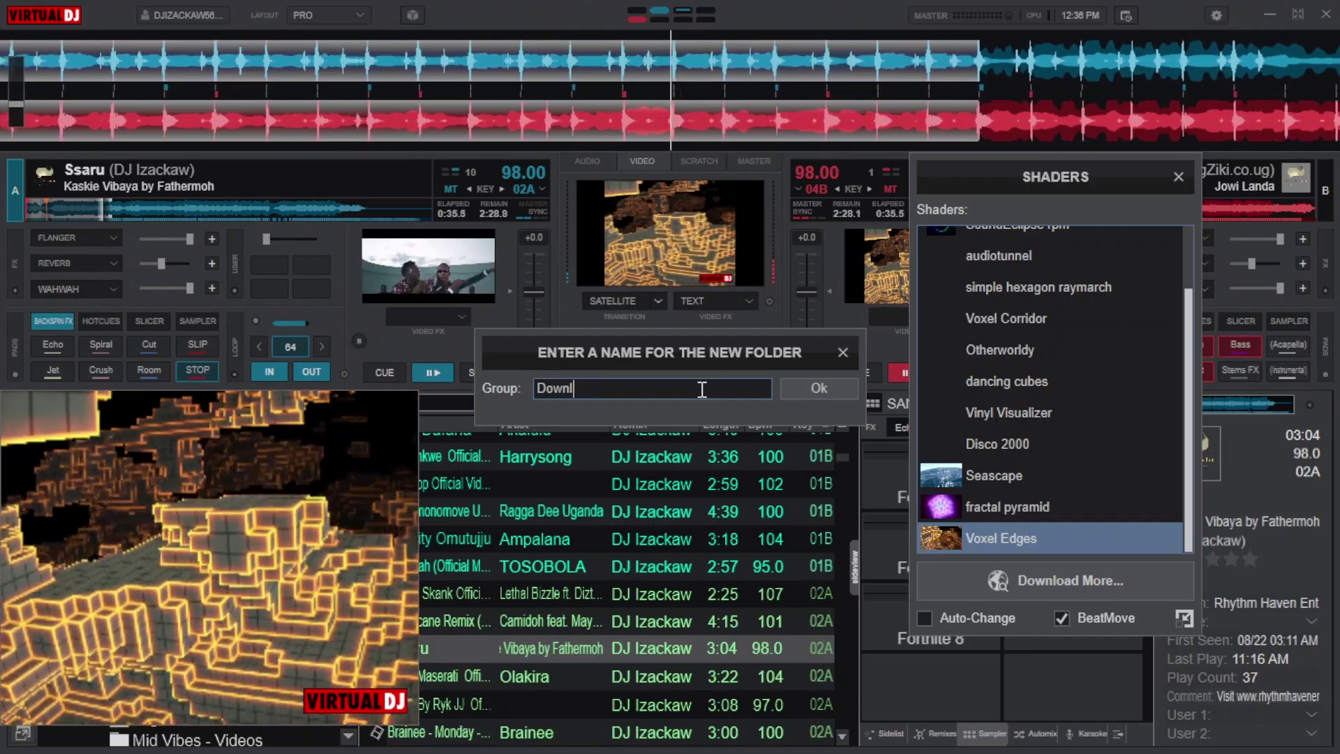
type("oaded")
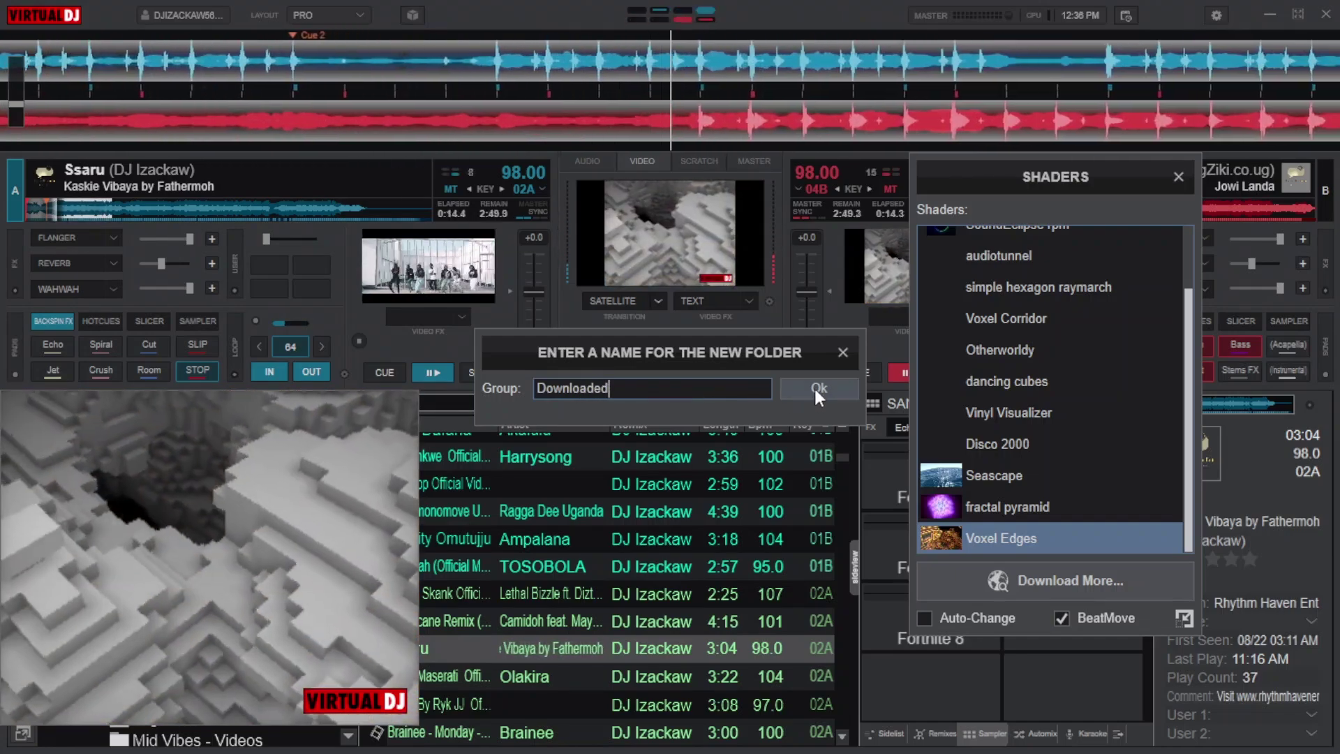
left_click(815, 388)
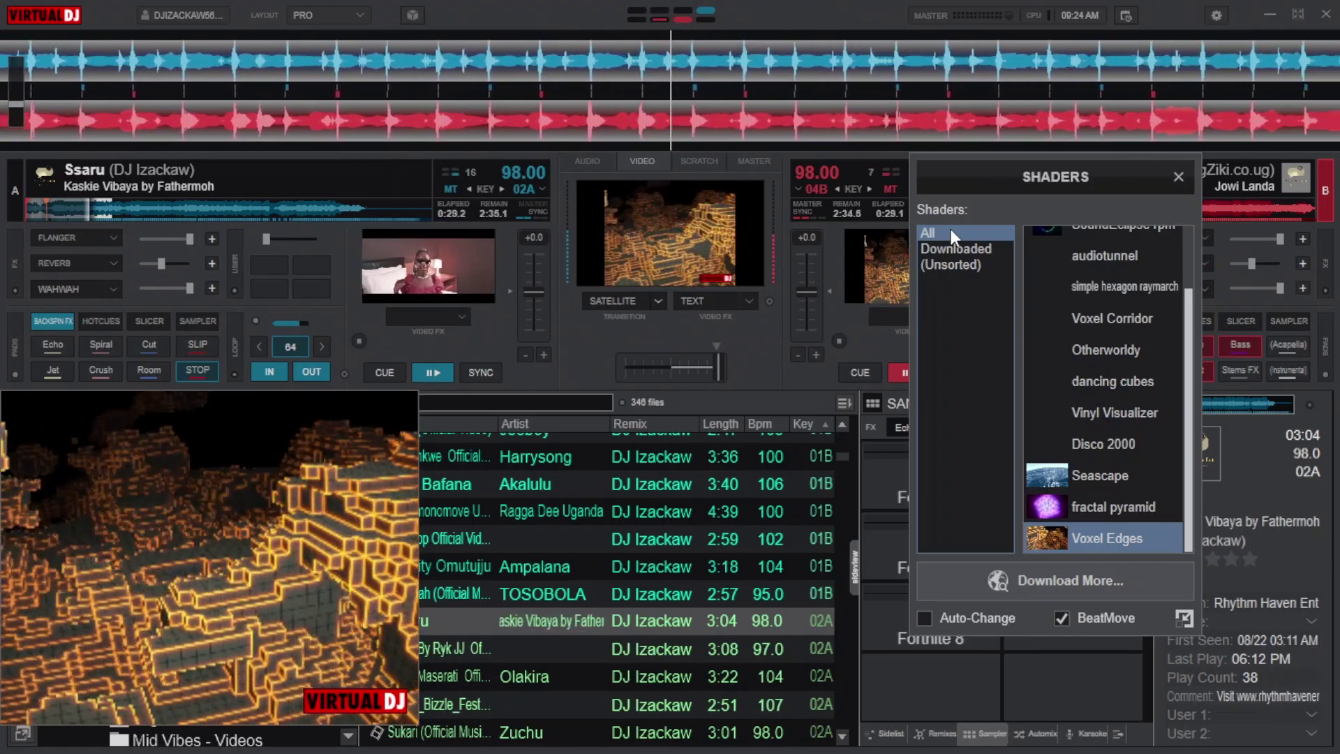
- Look through the shaders in the All, Downloaded and (Unsorted) groups and check the options available for an unsorted shader
scroll(1124, 379, "up", 2)
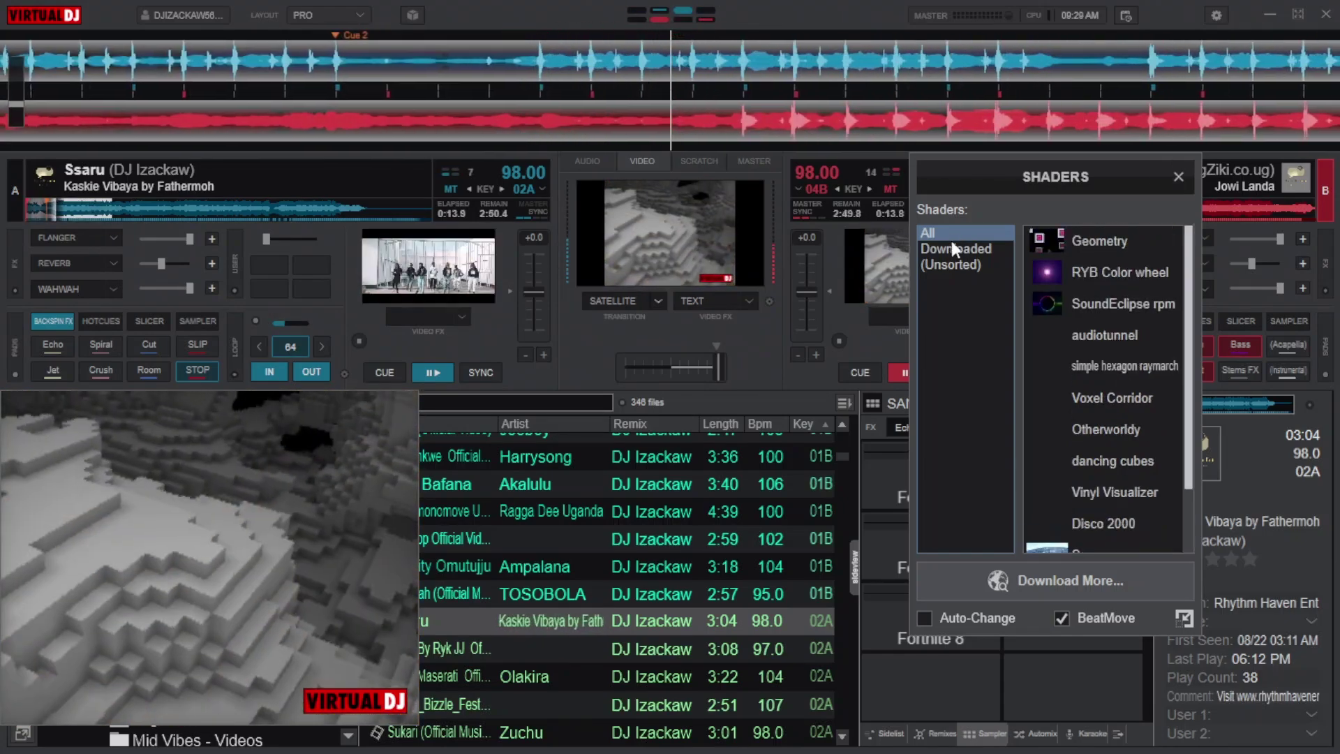
left_click(939, 246)
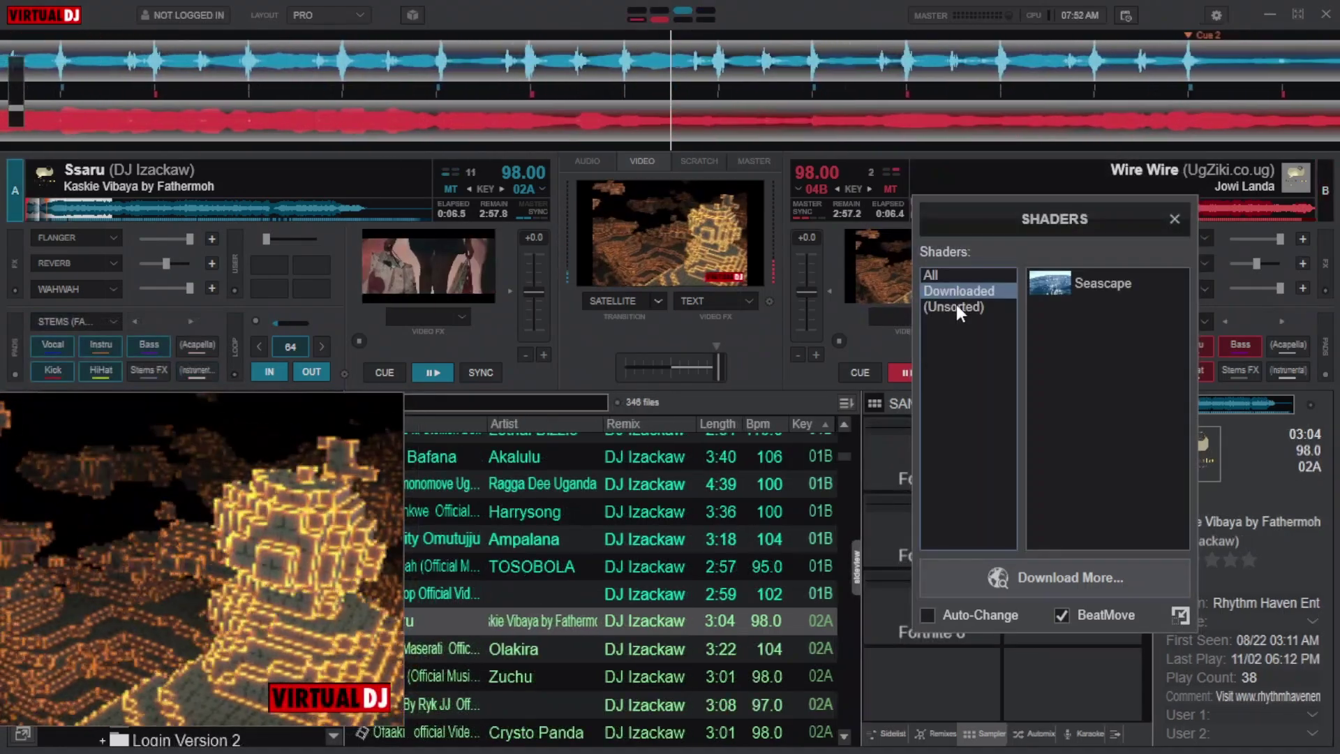
left_click(956, 305)
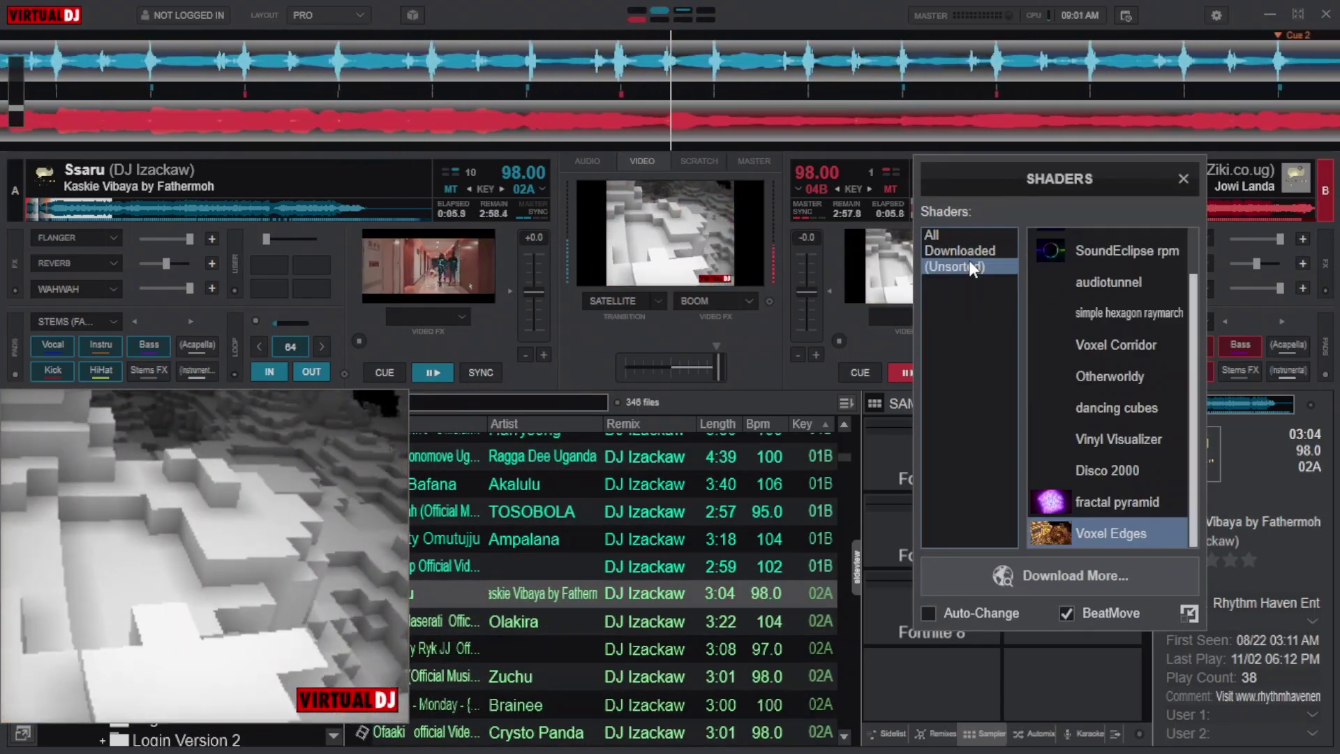
right_click(1094, 259)
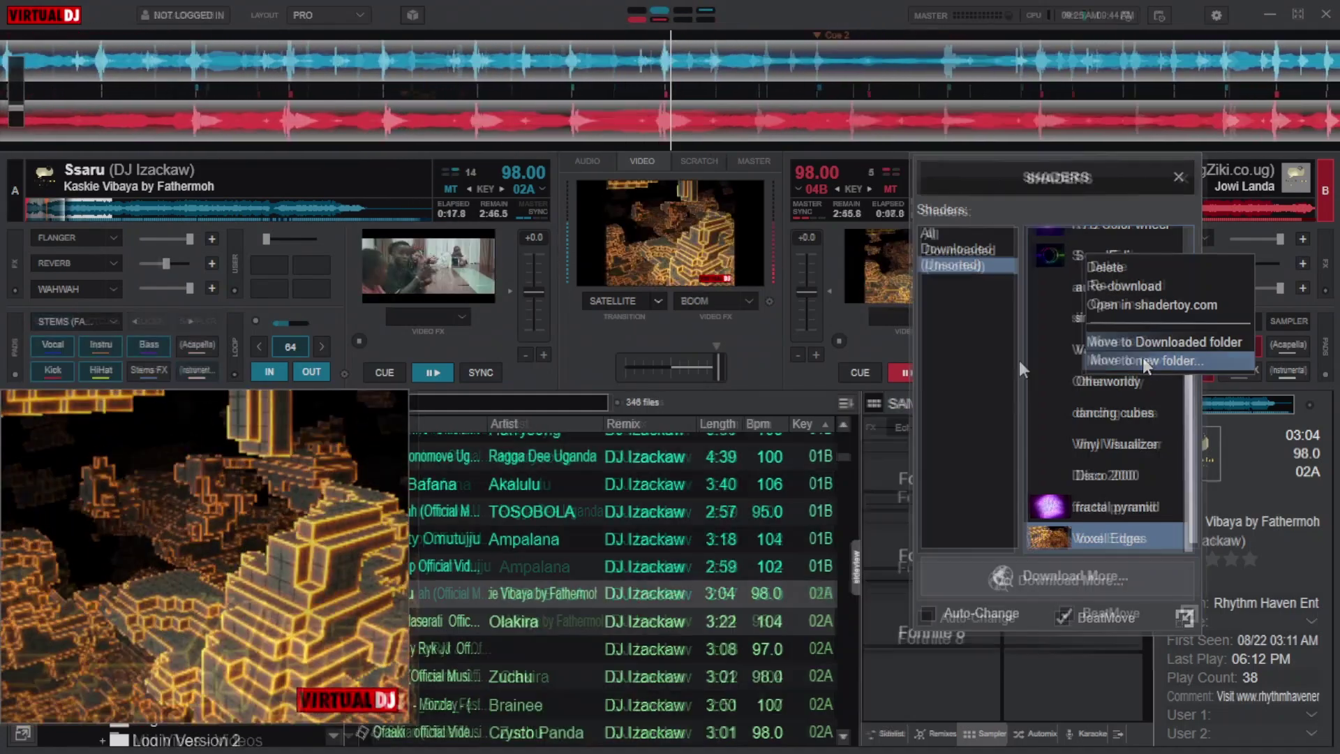
left_click(1018, 361)
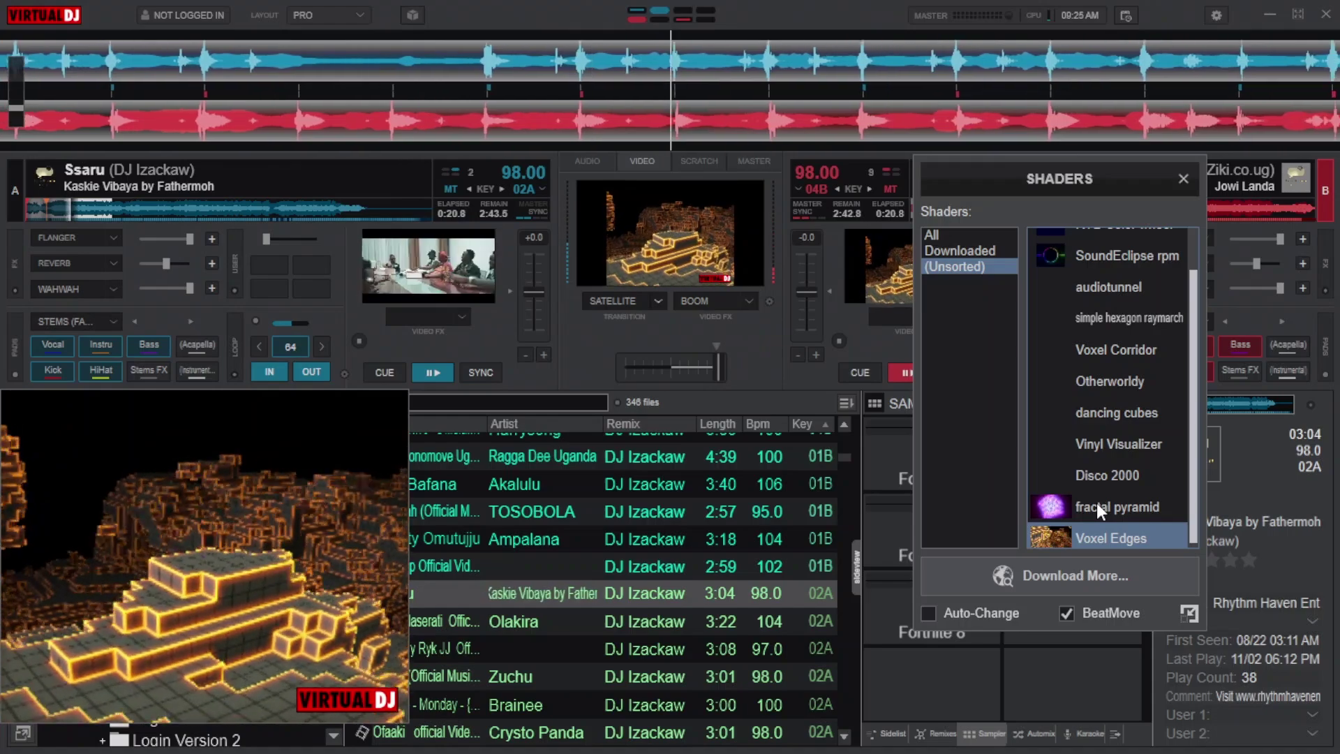
- Move the fractal pyramid and Voxel Edges shaders from (Unsorted) into the Downloaded folder
right_click(1095, 504)
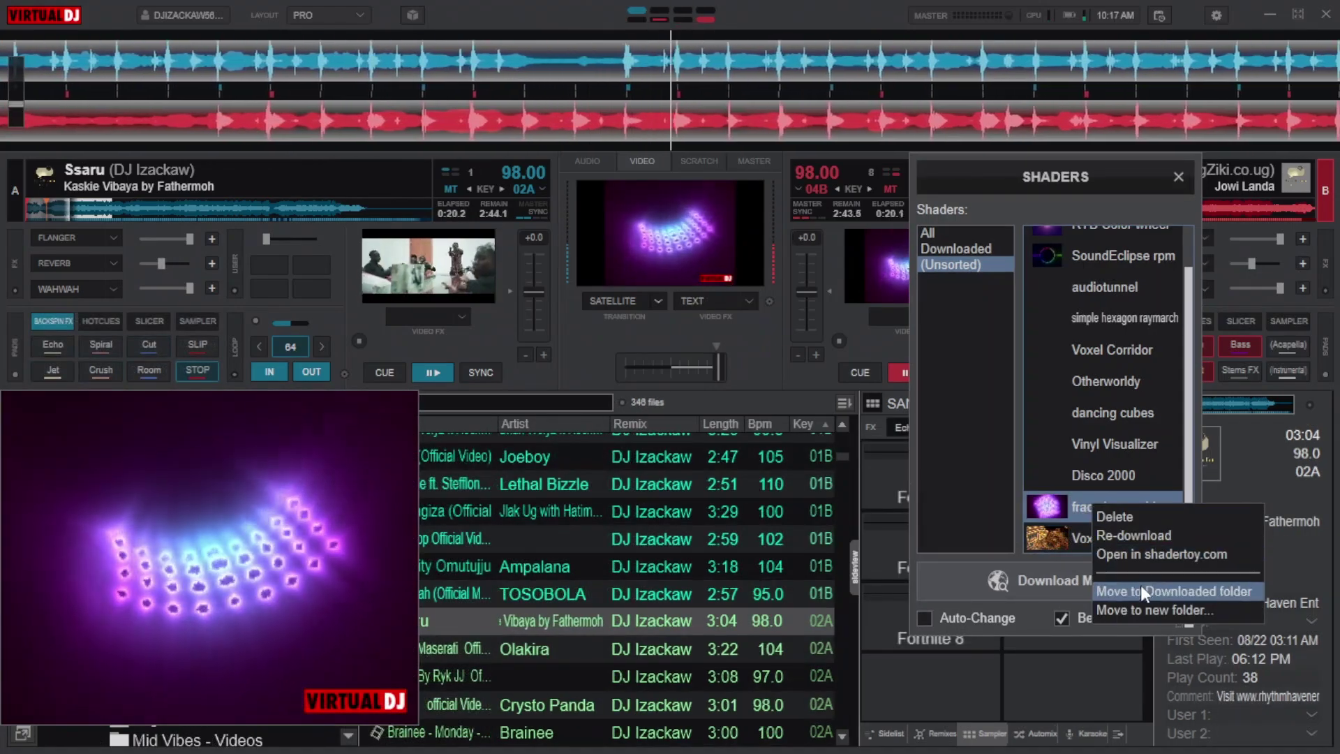
left_click(1141, 590)
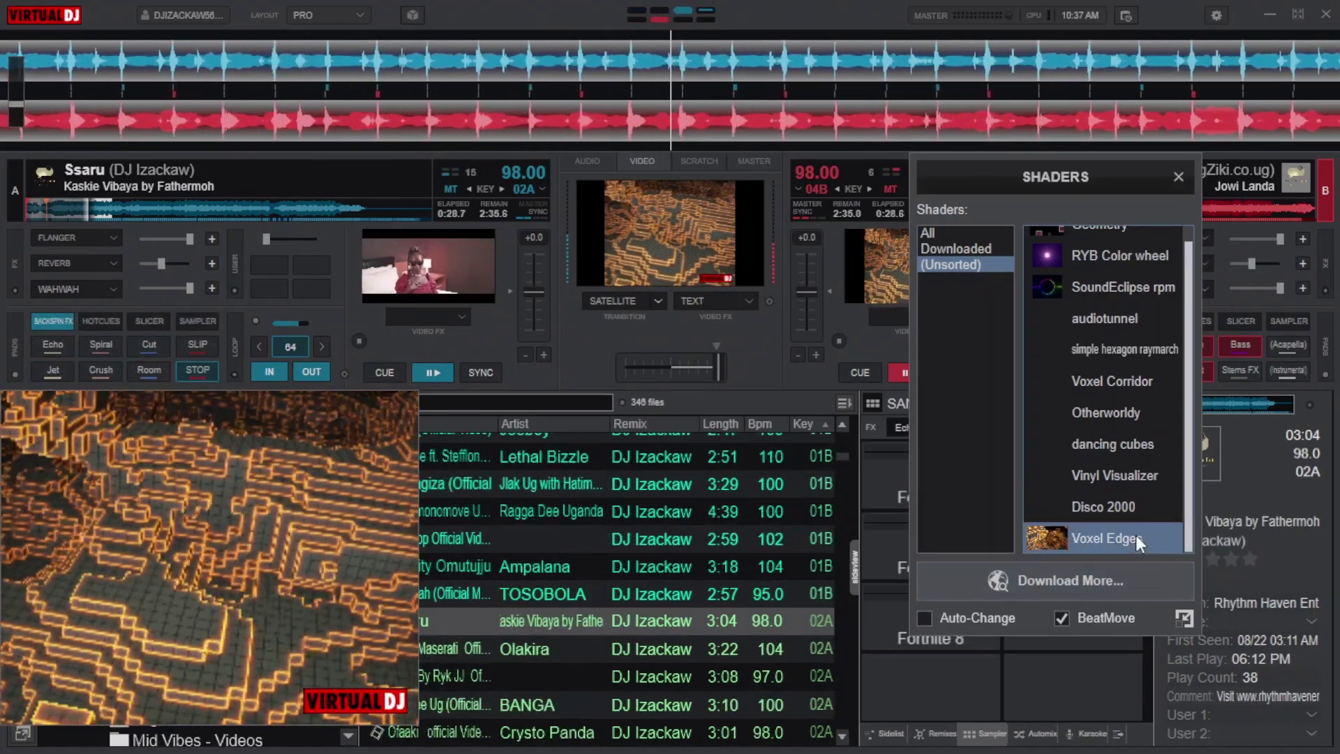
right_click(1137, 535)
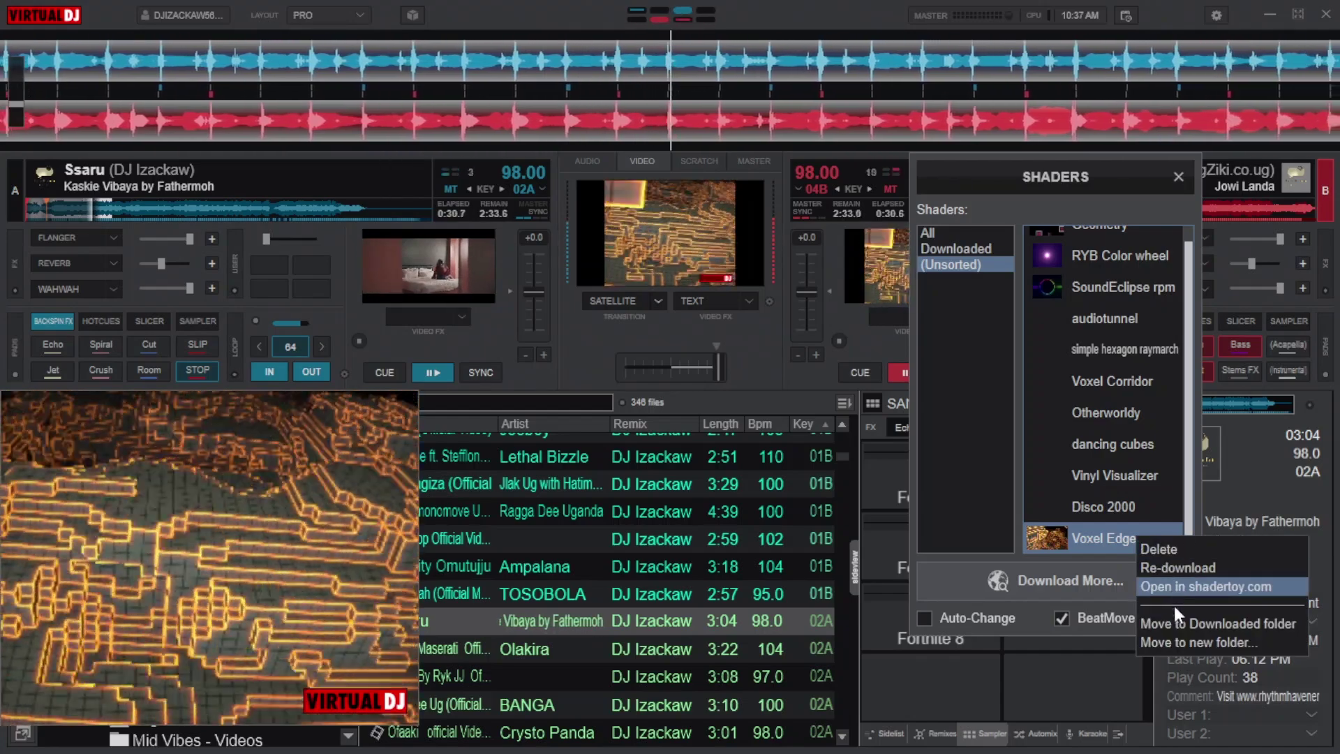
left_click(1174, 617)
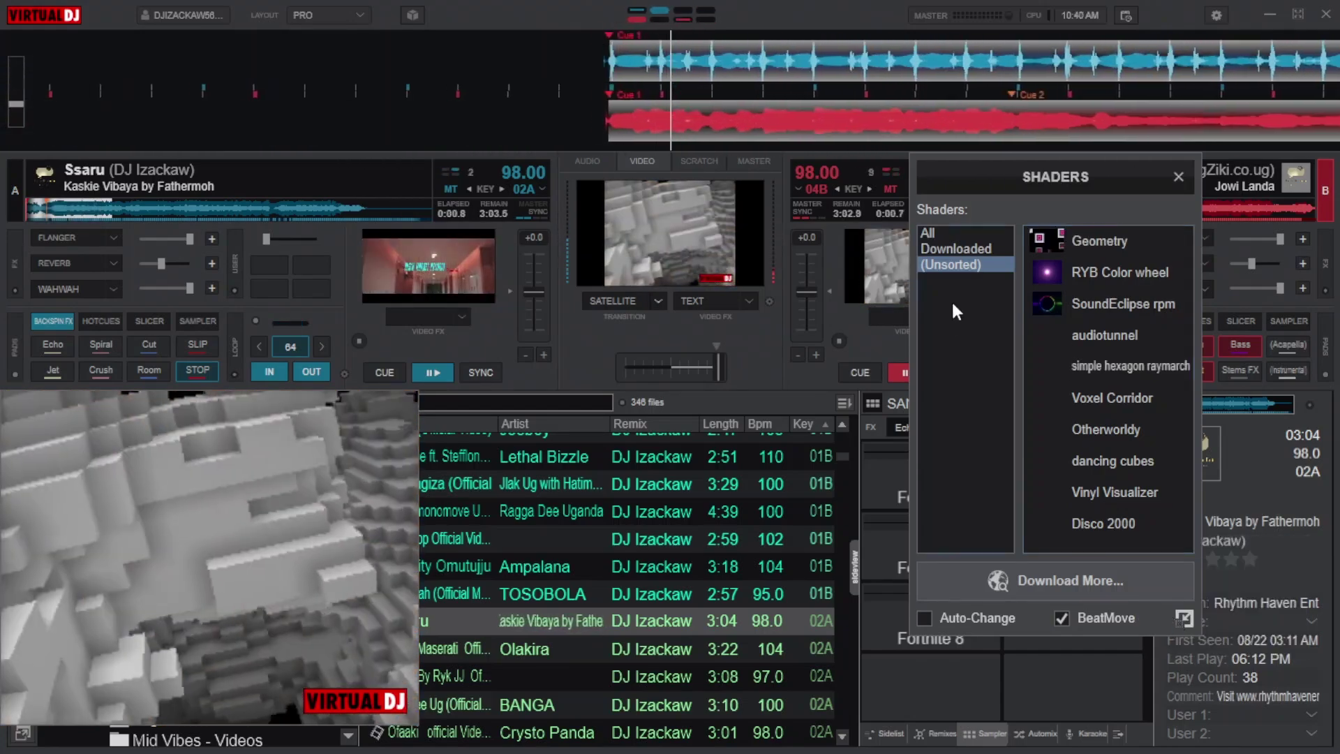
- Open the Downloaded shader folder and export it
left_click(976, 246)
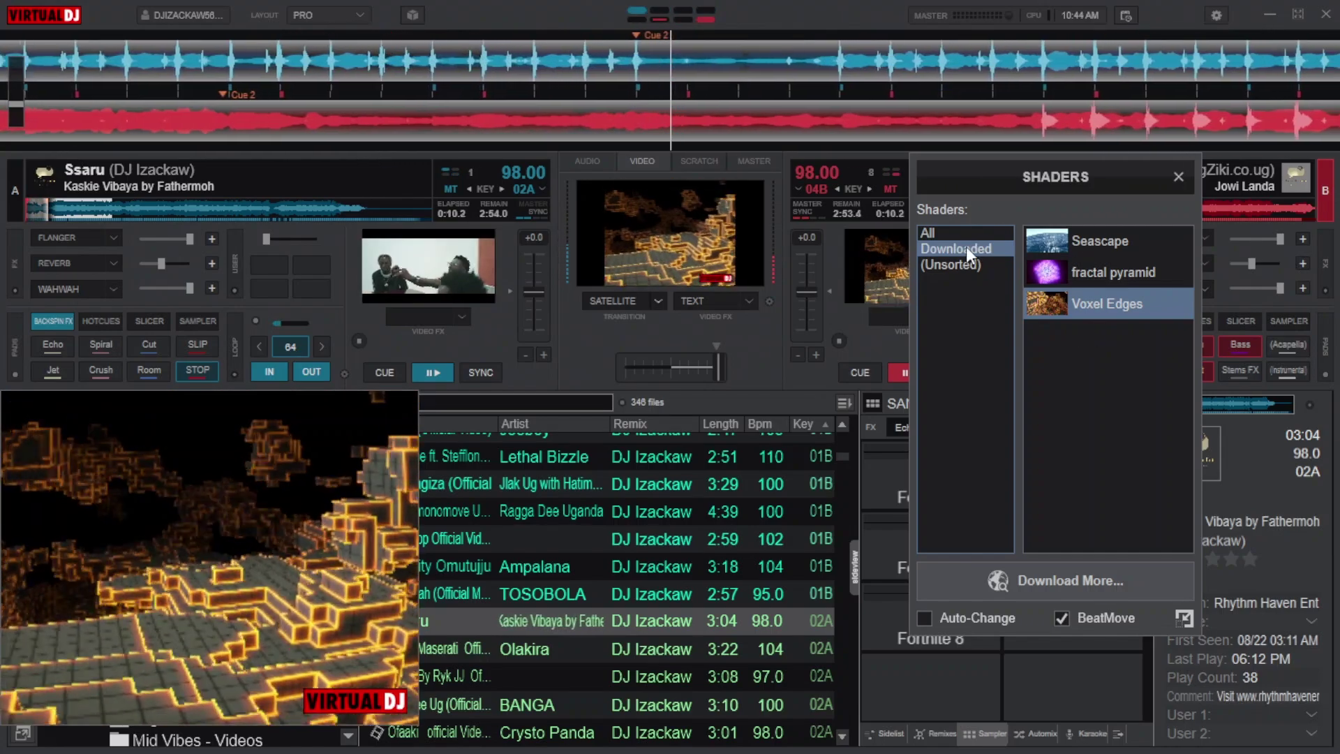
right_click(966, 249)
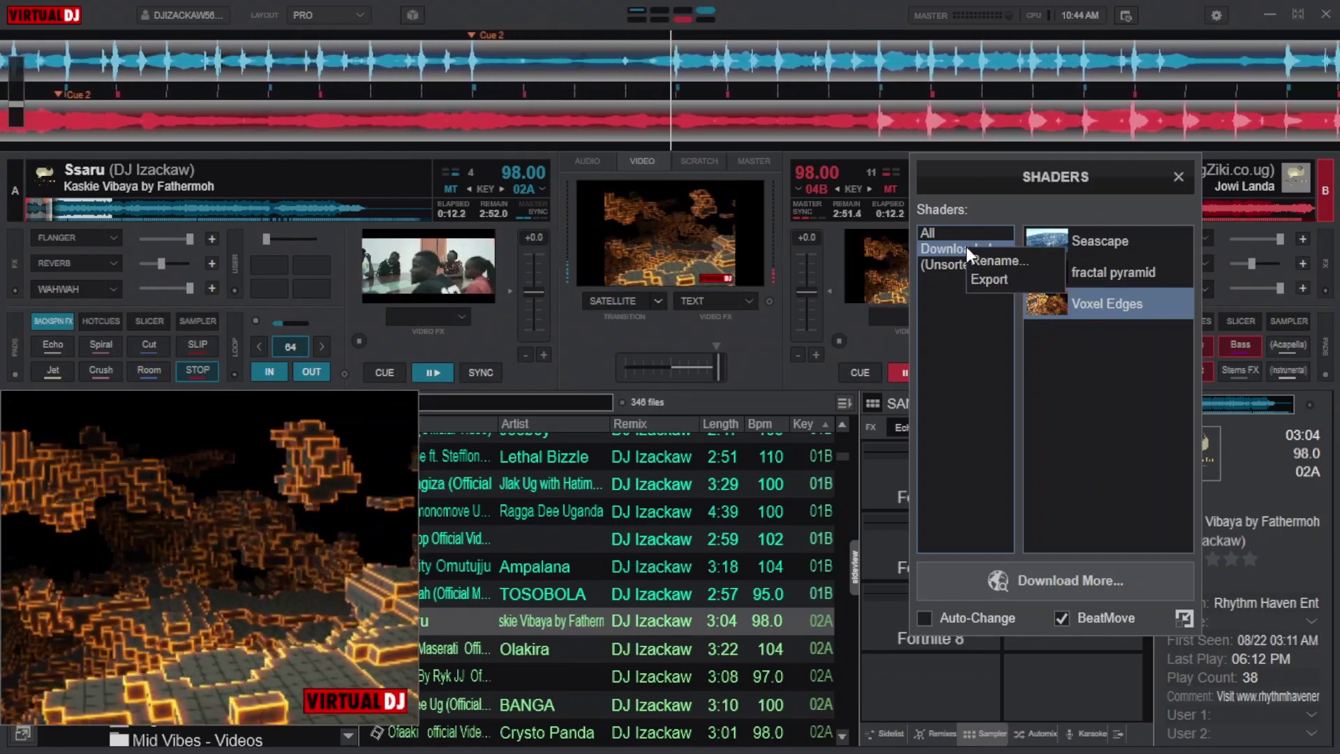
left_click(988, 280)
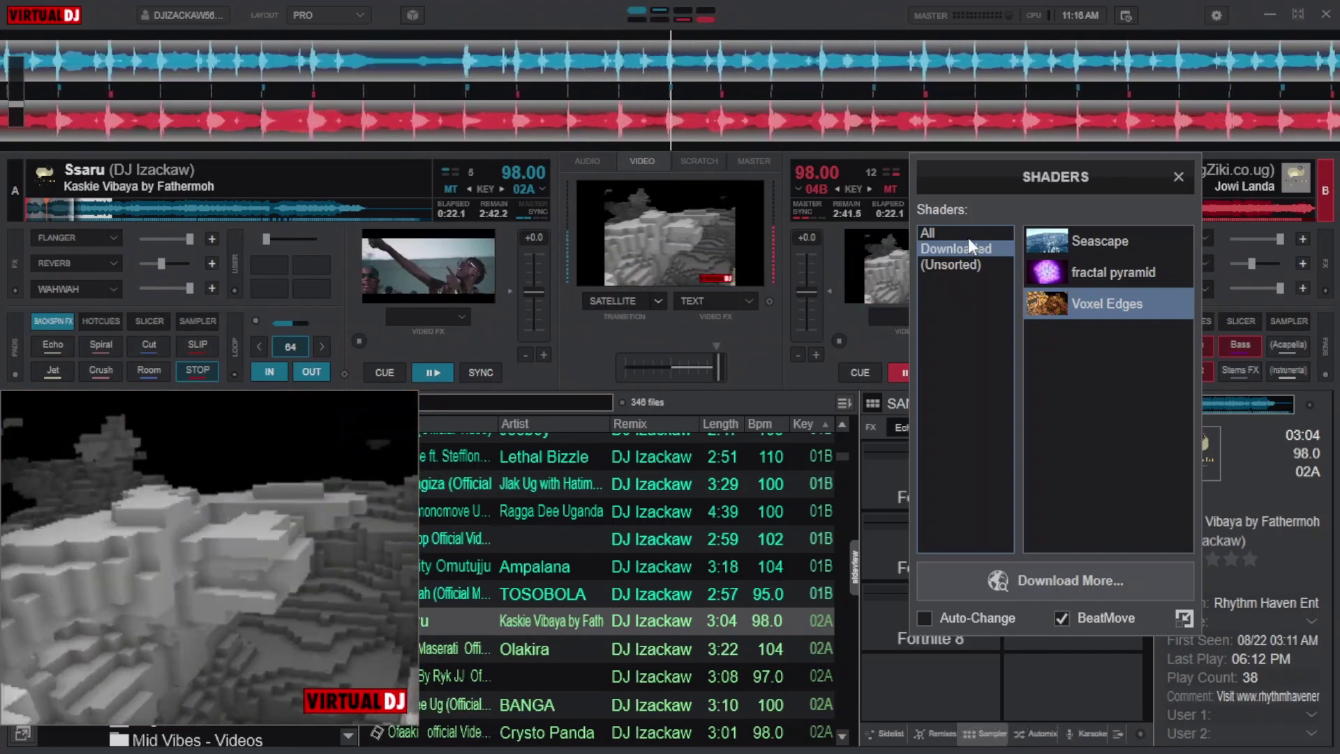
- Add thumbnails to the audiotunnel and simple hexagon raymarch shaders, selecting each one for playback
left_click(969, 236)
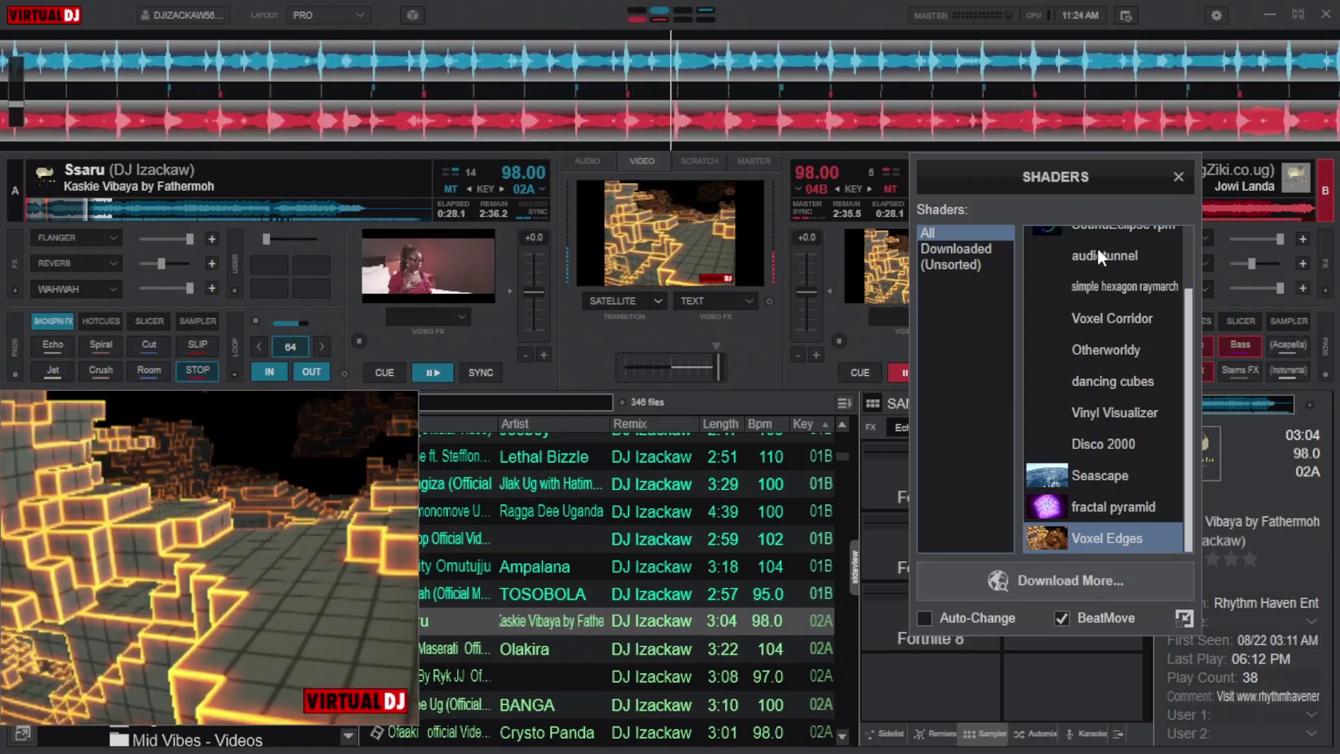
right_click(1099, 253)
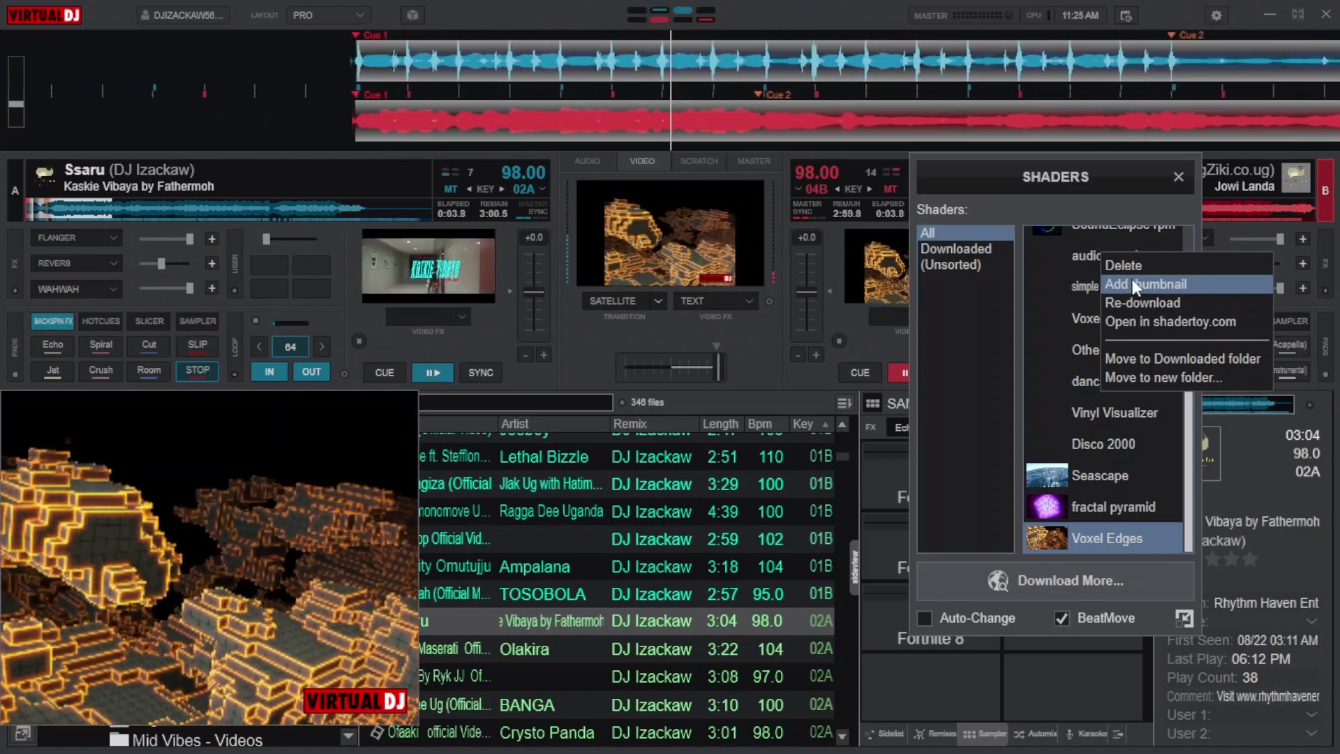
left_click(1129, 280)
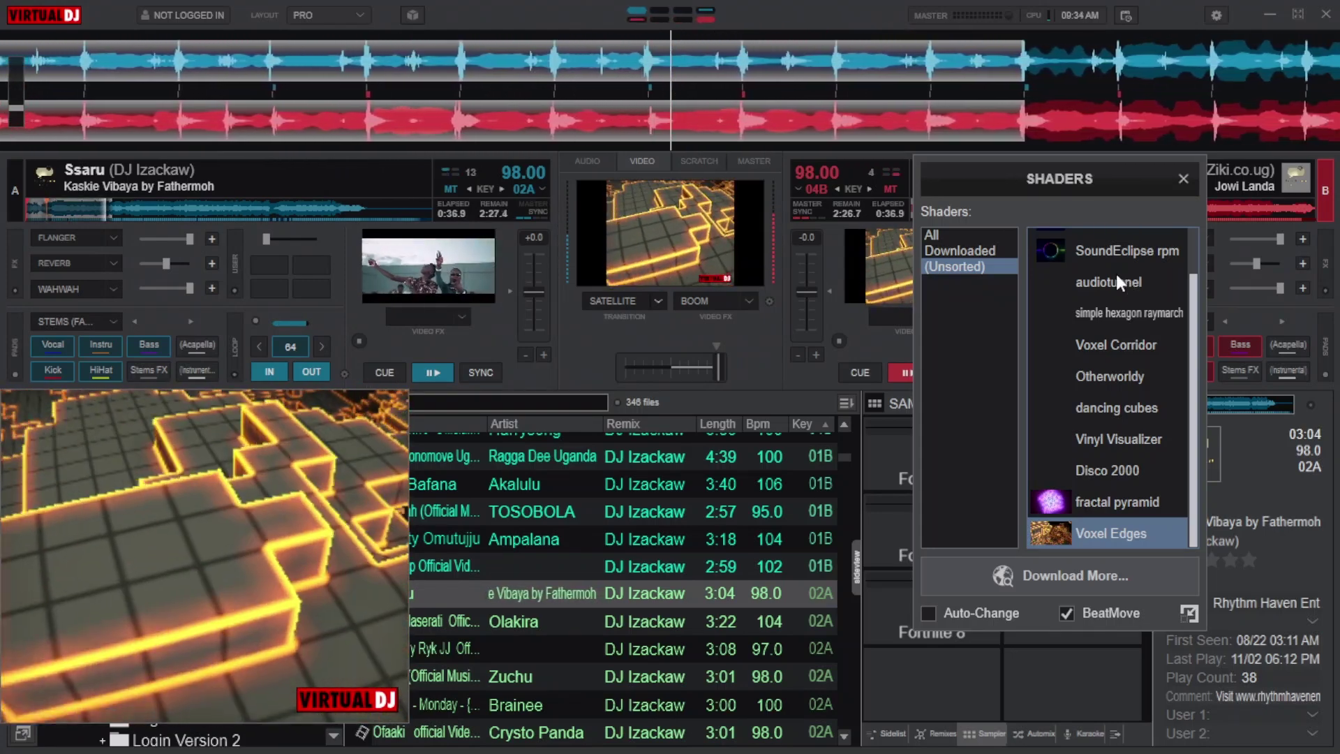
left_click(1117, 279)
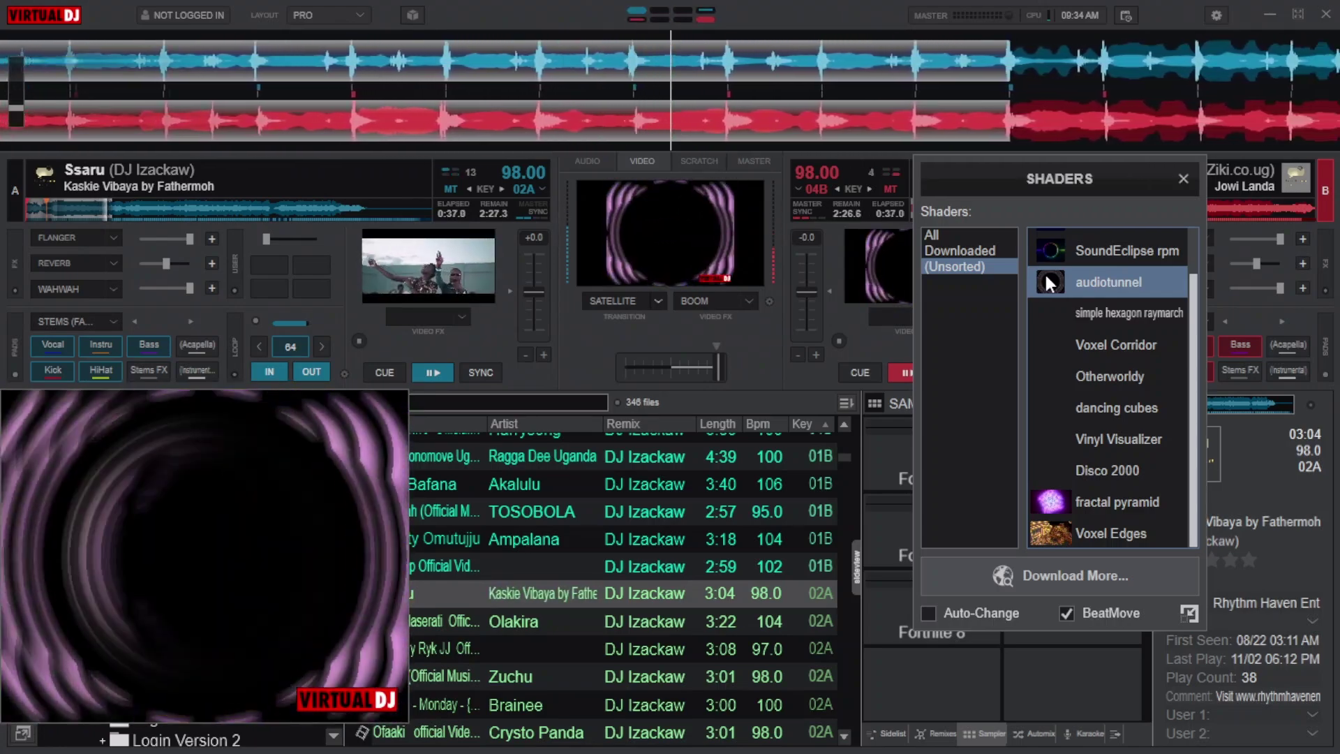
right_click(1097, 305)
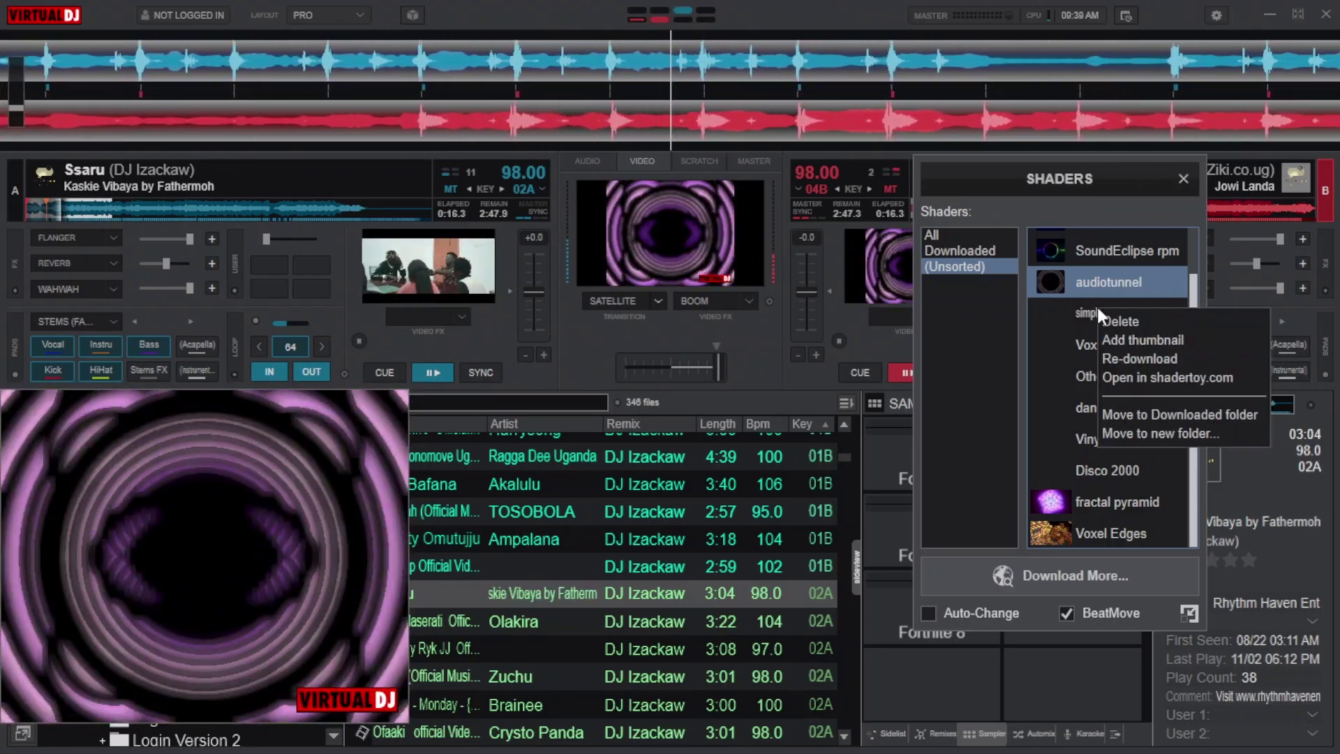
left_click(1123, 341)
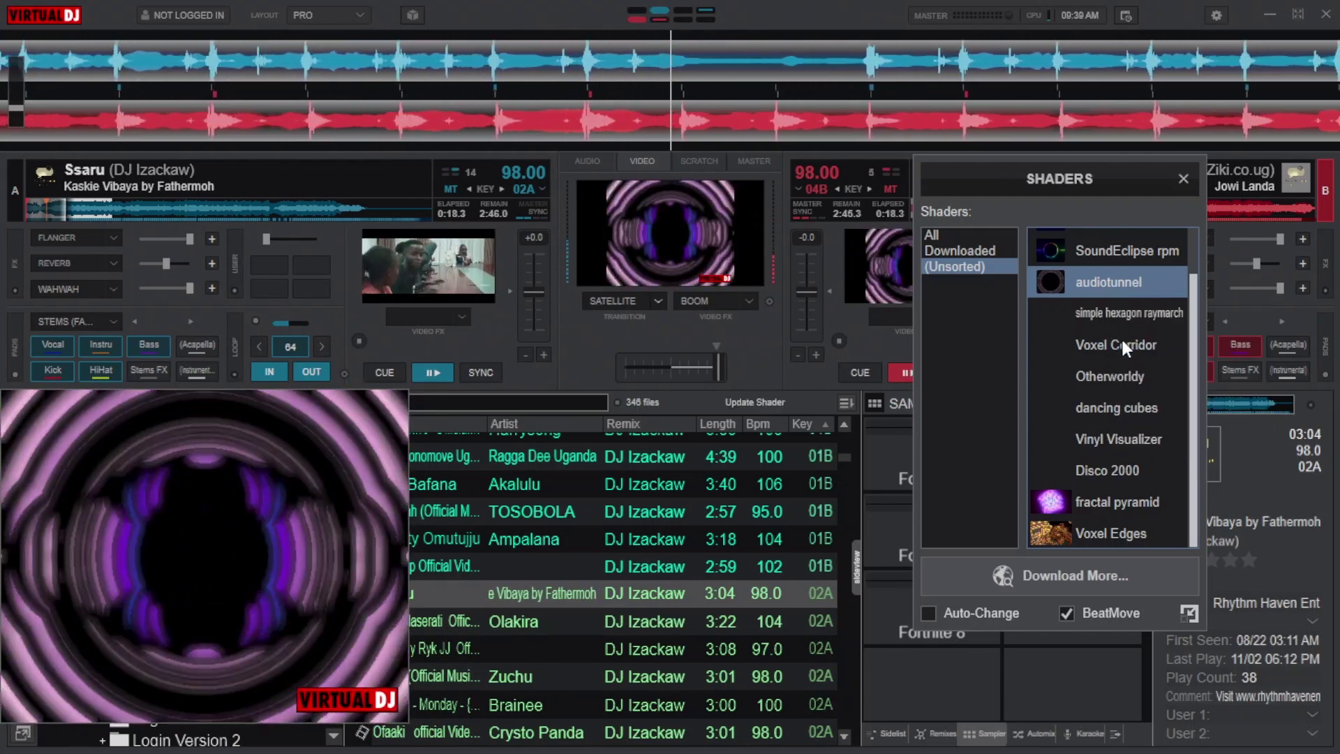
left_click(1093, 313)
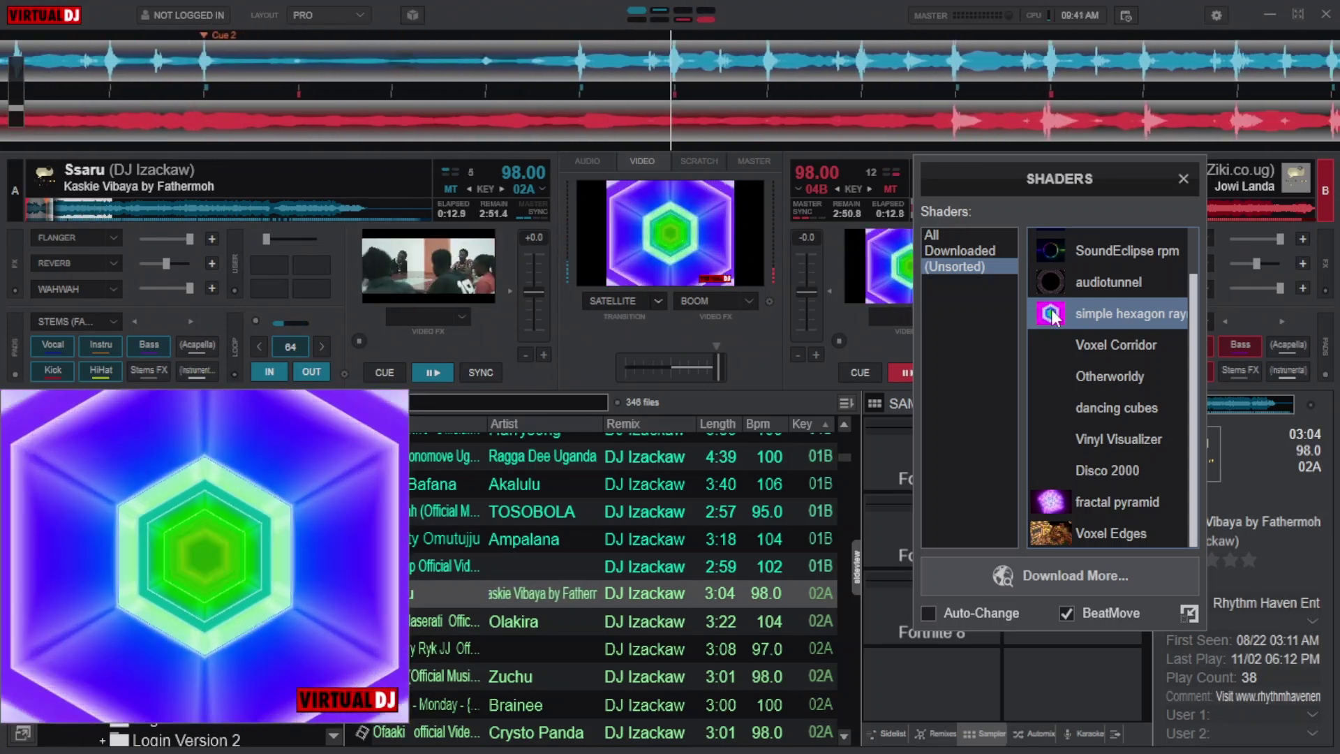
- Delete the Vinyl Visualizer shader, move fractal pyramid from Downloaded back to its previous folder, and close the shader list
right_click(1101, 437)
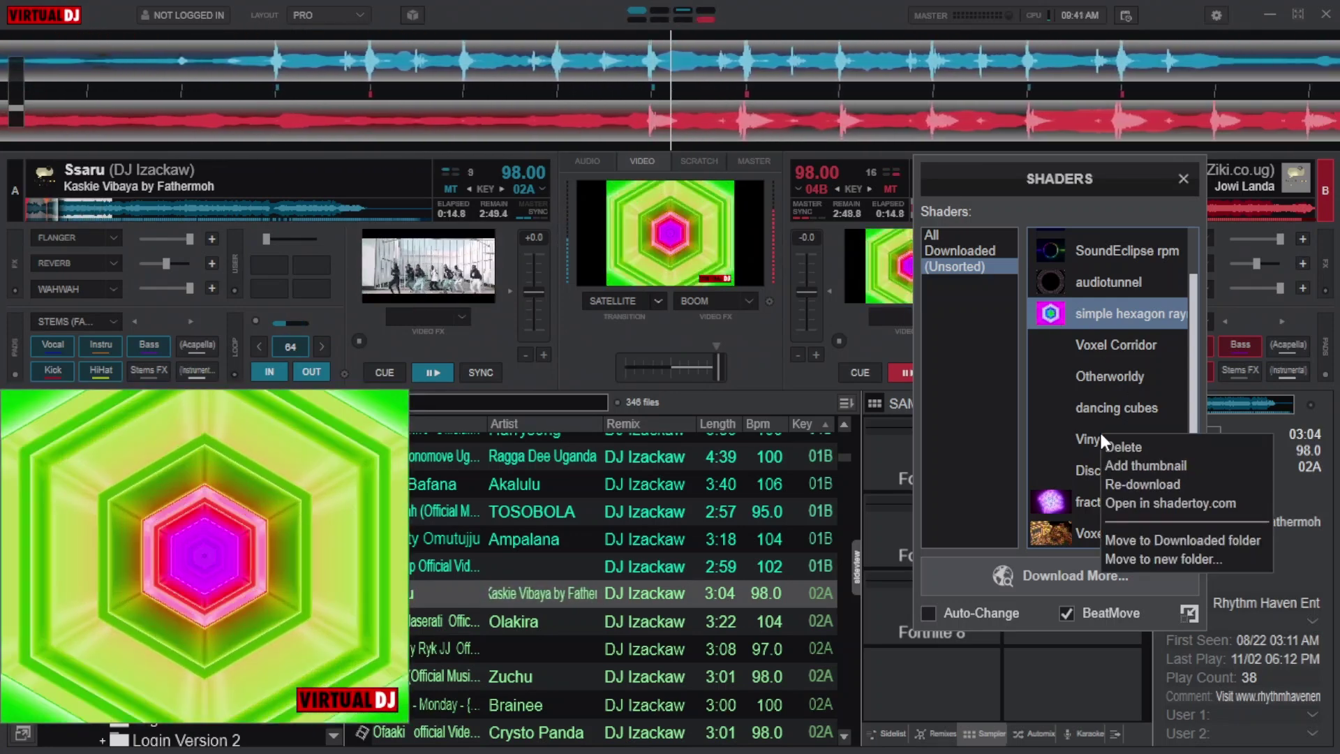
left_click(1121, 441)
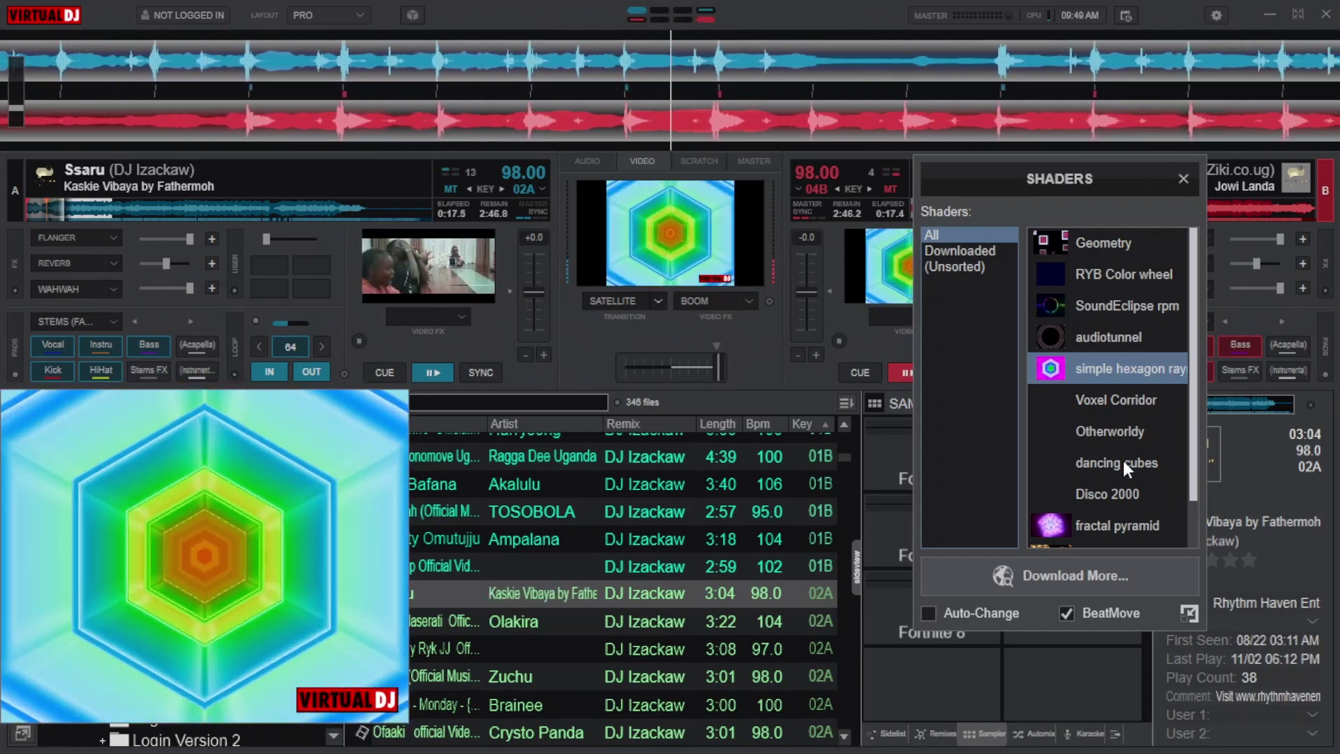
left_click(969, 251)
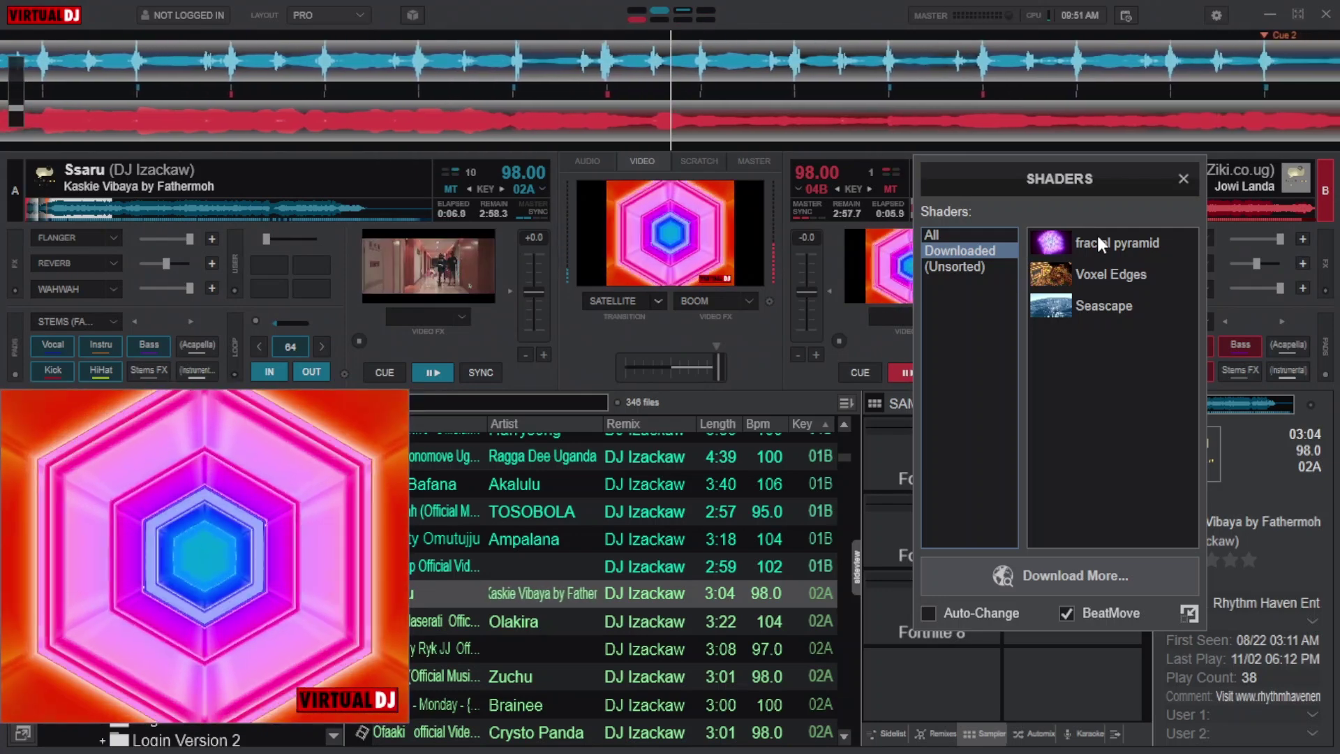
right_click(1091, 239)
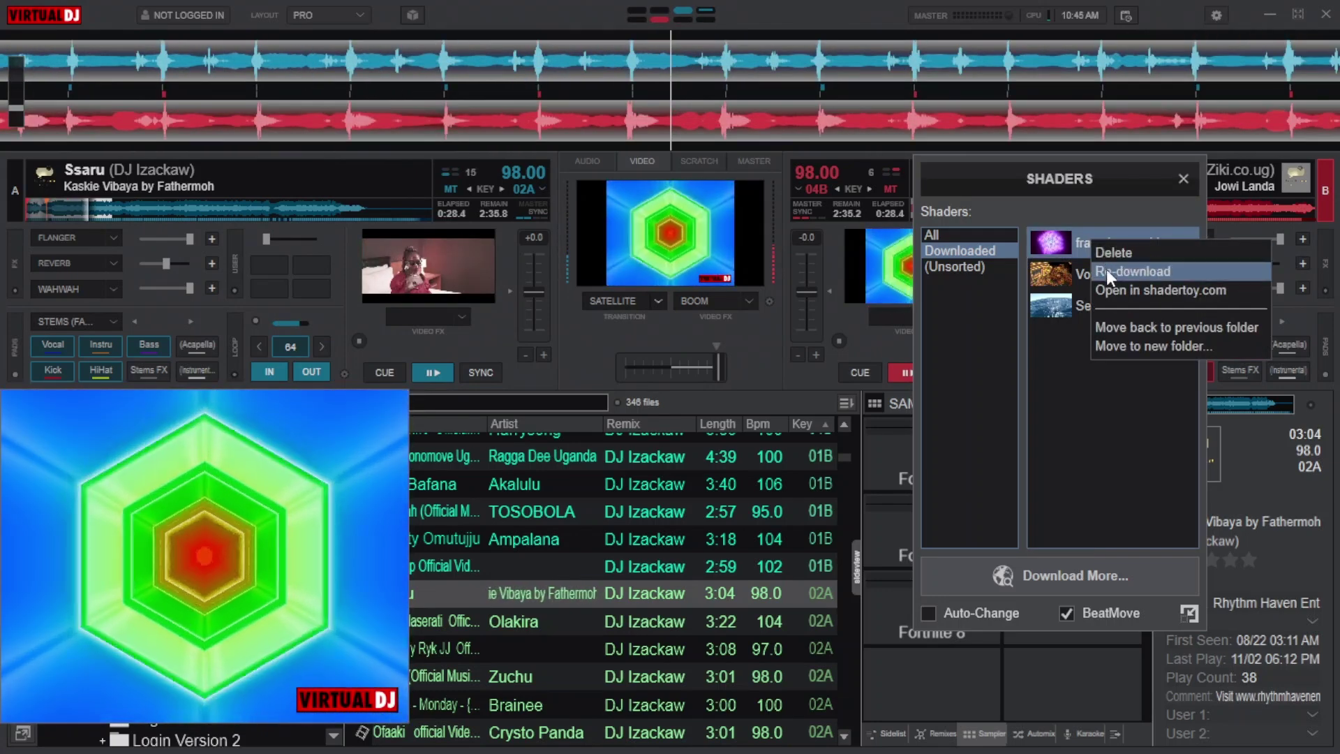
left_click(1122, 327)
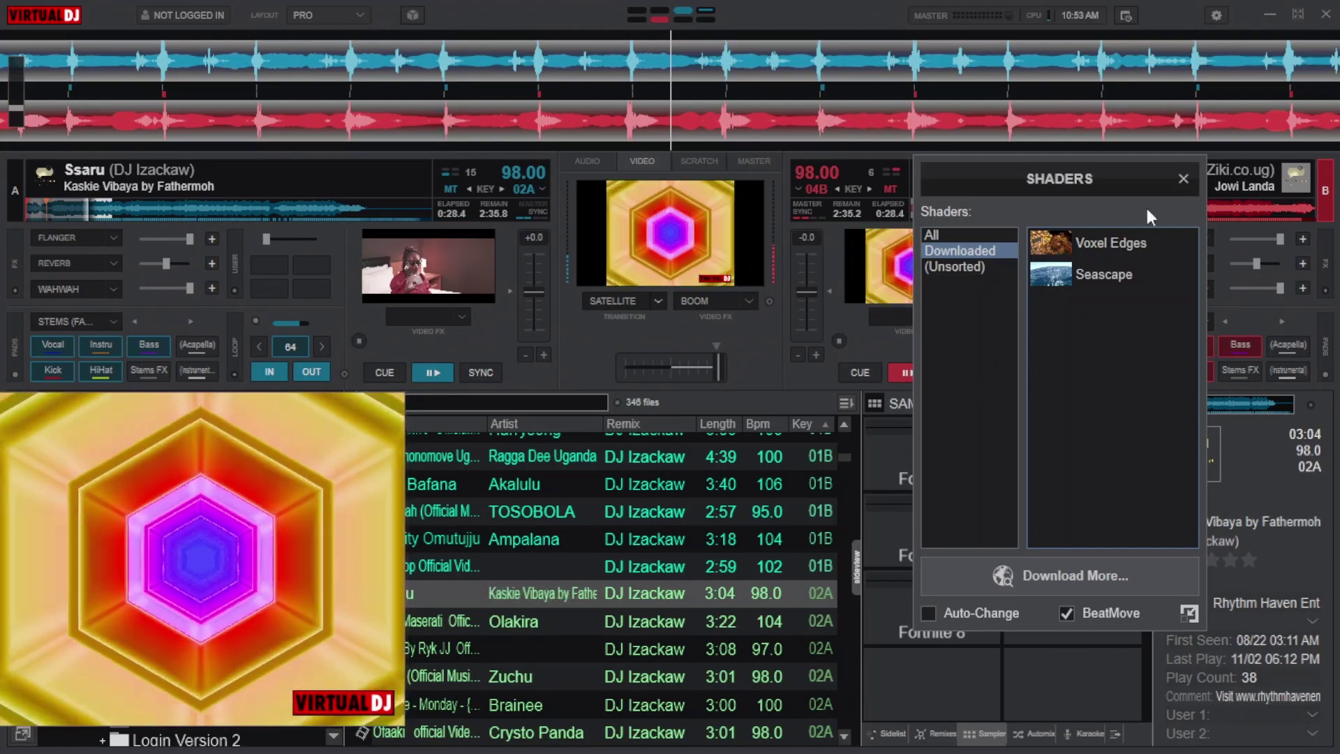
left_click(1192, 179)
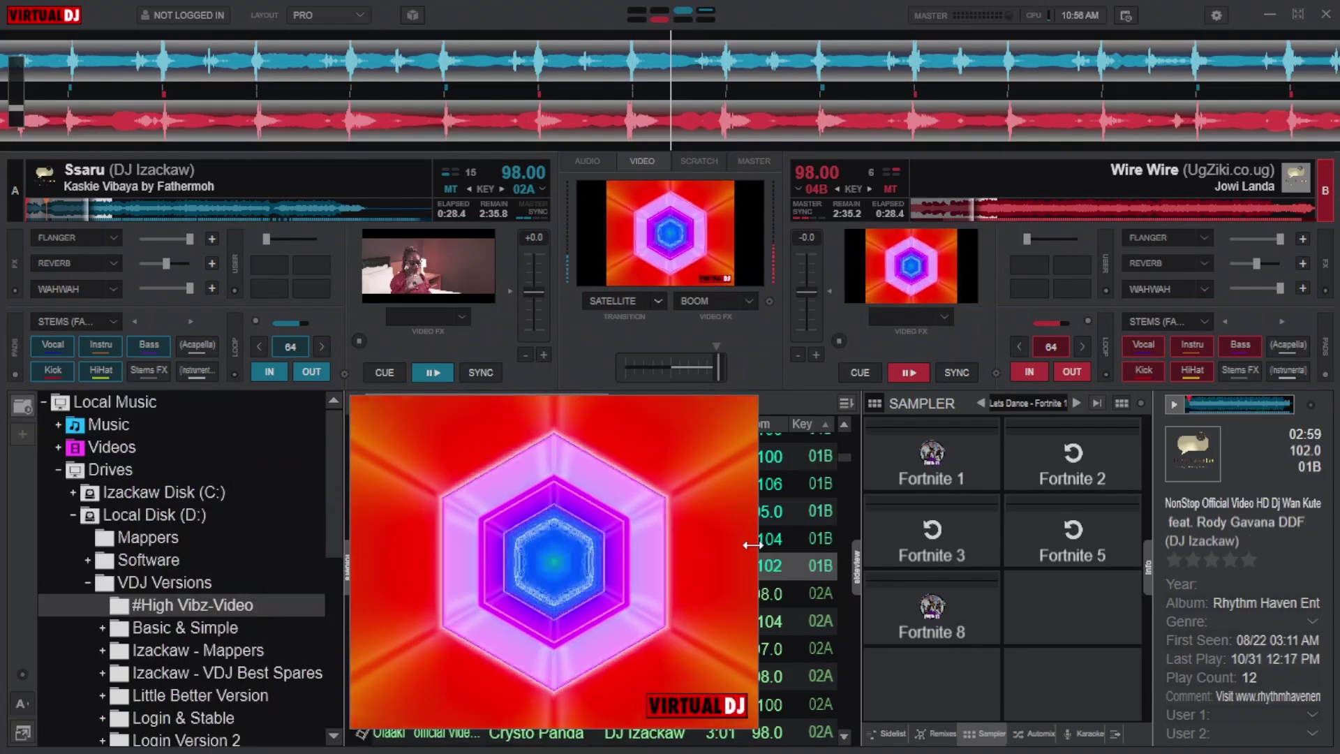
- Resize the floating video preview and trigger the Fortnite 1 and Fortnite 2 video samples over the running shader
left_click_drag(866, 543, 751, 543)
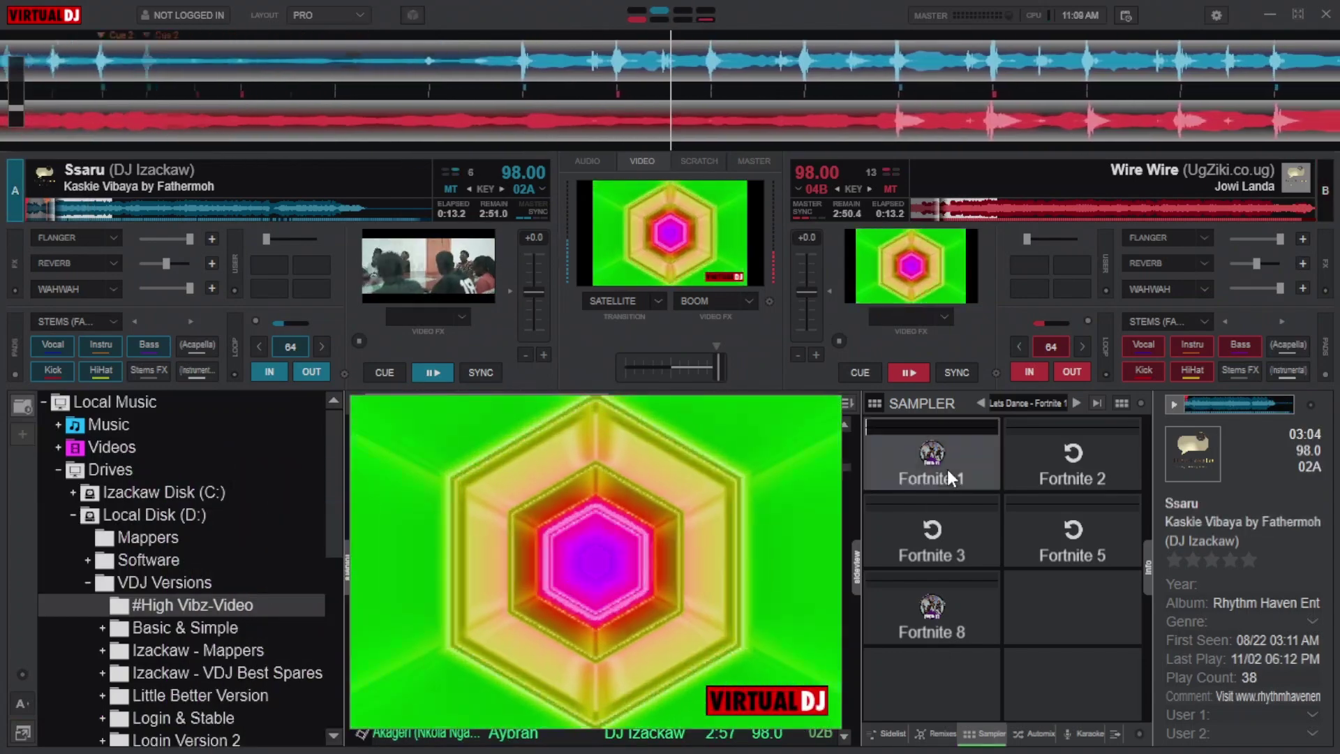
left_click(948, 472)
left_click(1078, 463)
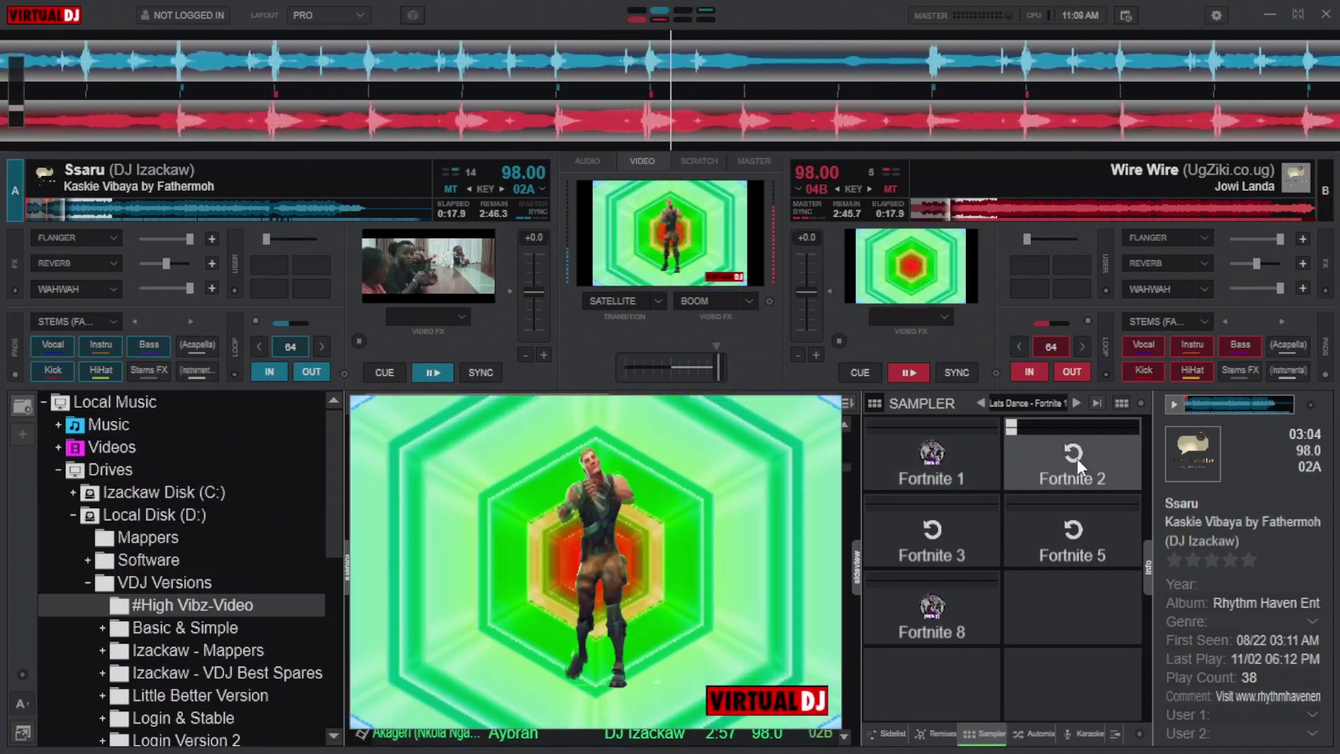
- Trigger the Fortnite 3, Fortnite 5 and Fortnite 8 video samples over the running shader
left_click(932, 537)
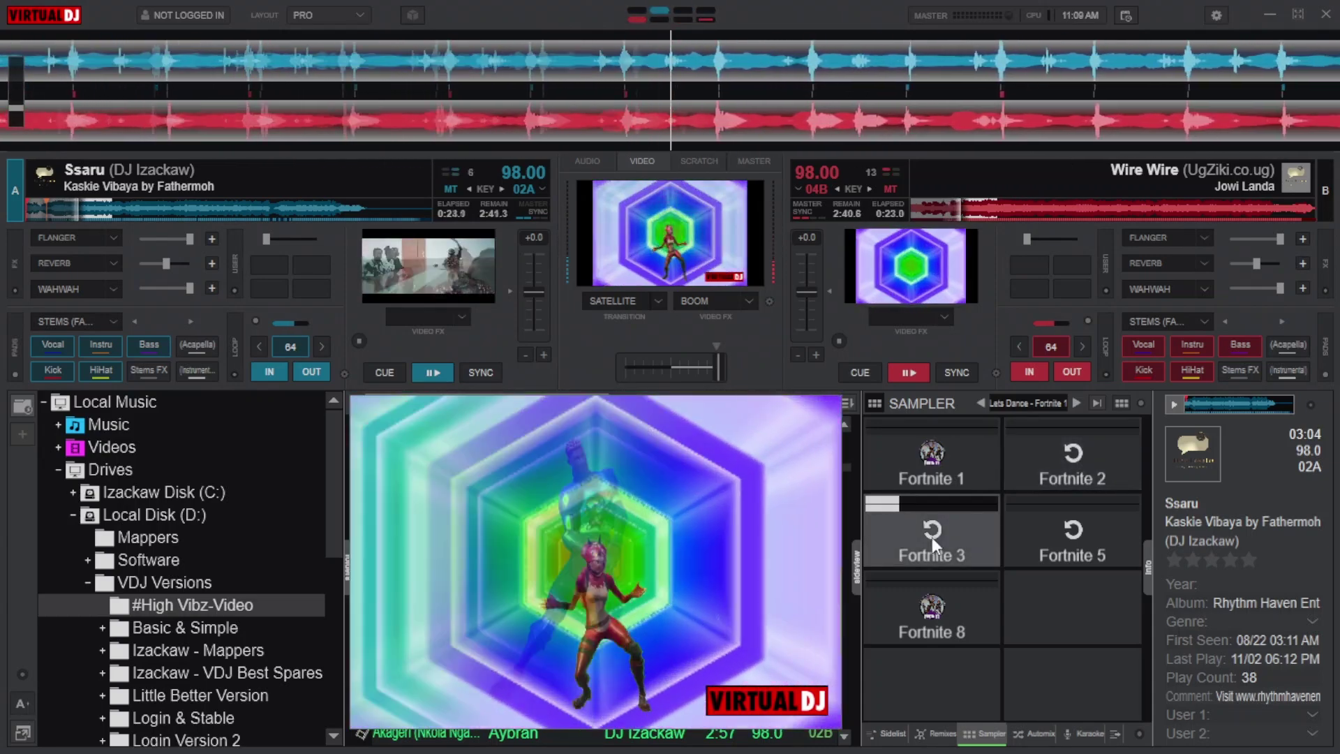
left_click(1055, 532)
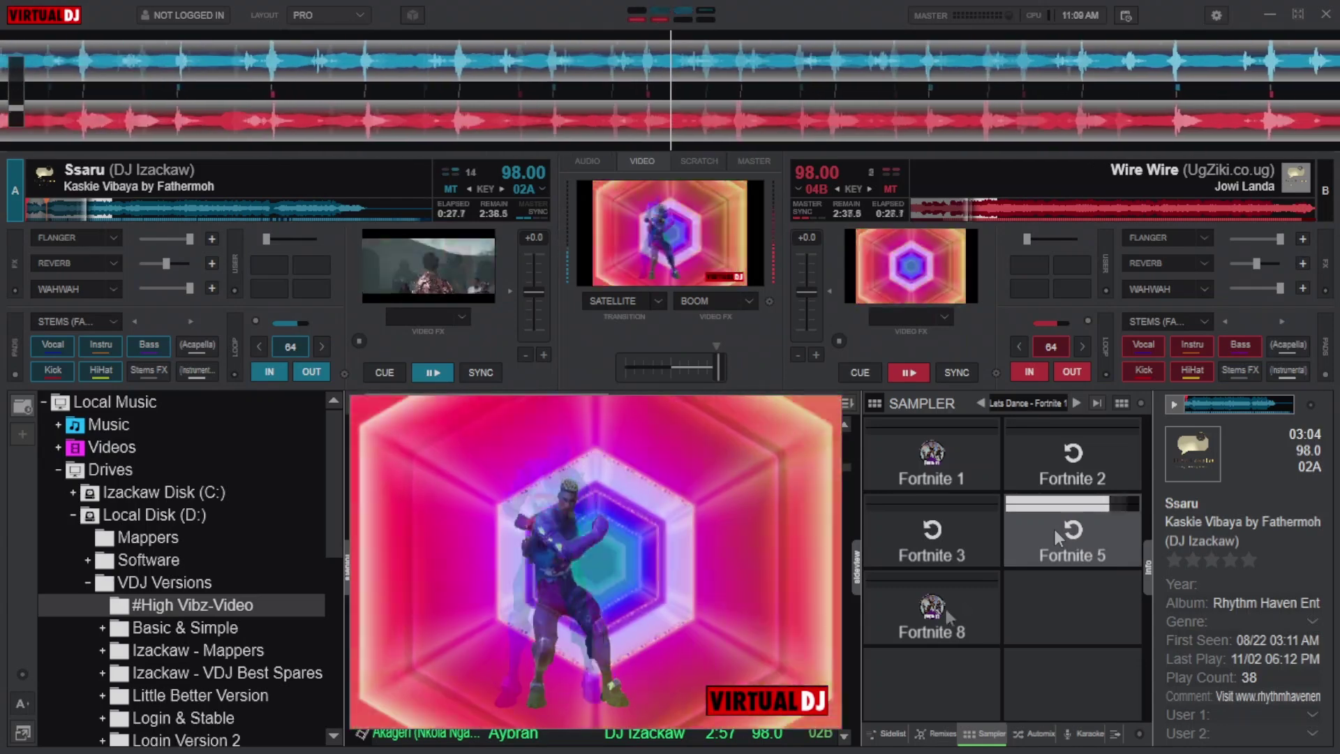
left_click(940, 611)
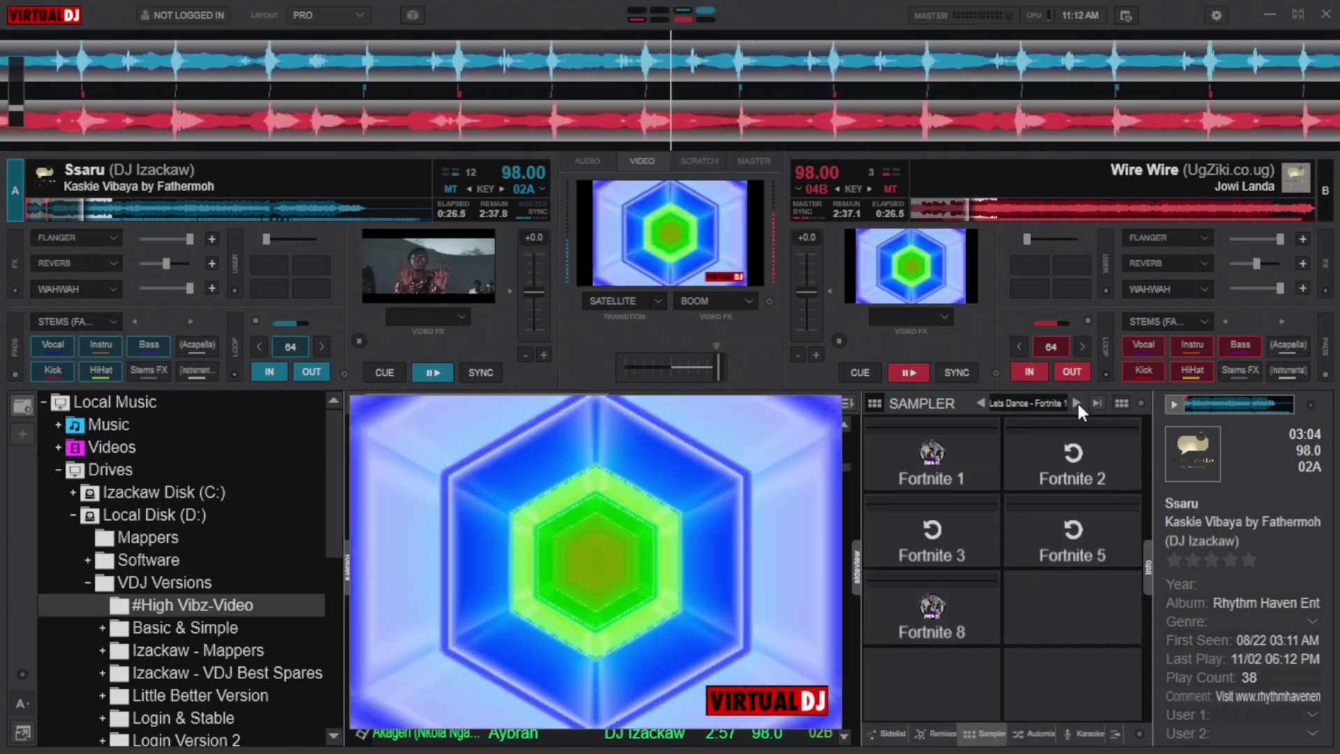
- Play Shadow 1 from the Lets Dance - Silhouettes 1 sample bank, and Batman 1, Deadpool and Spiderman from the Lets Dance - Superheros 1 bank
left_click(1078, 403)
left_click(896, 463)
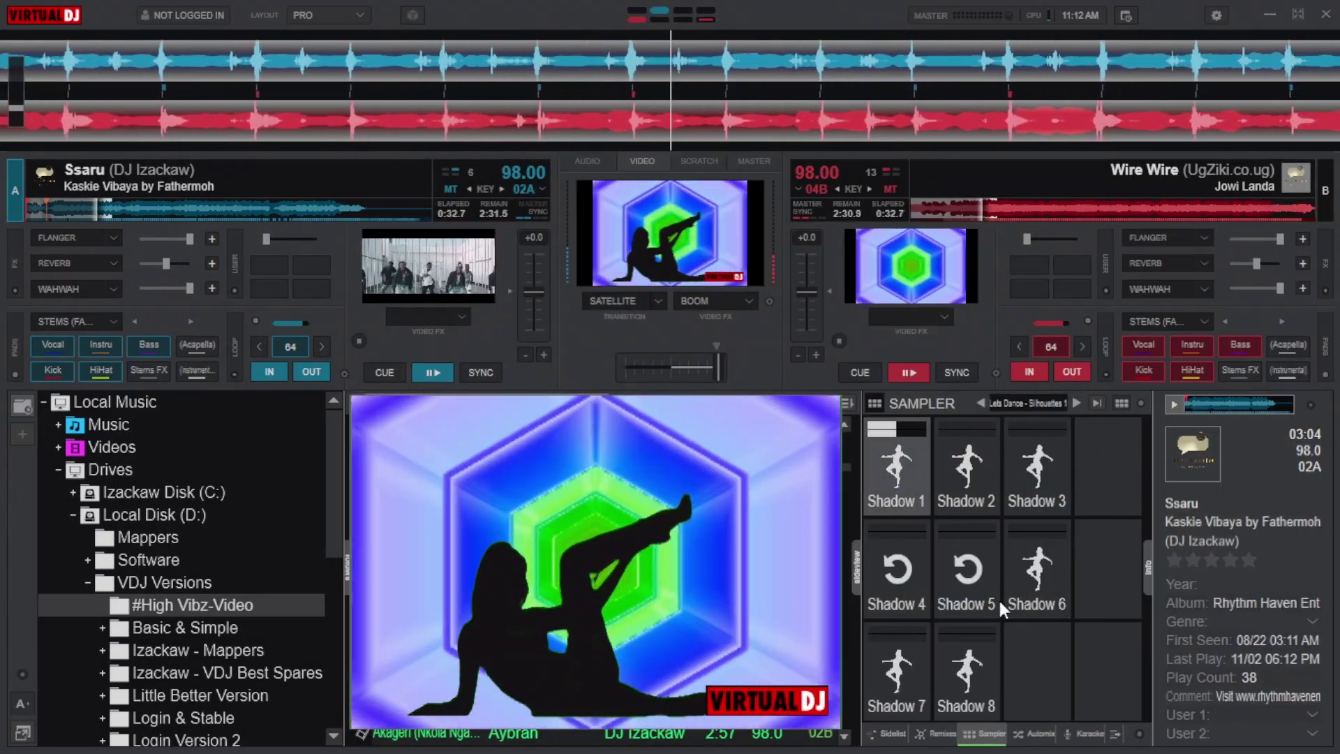
left_click(1075, 403)
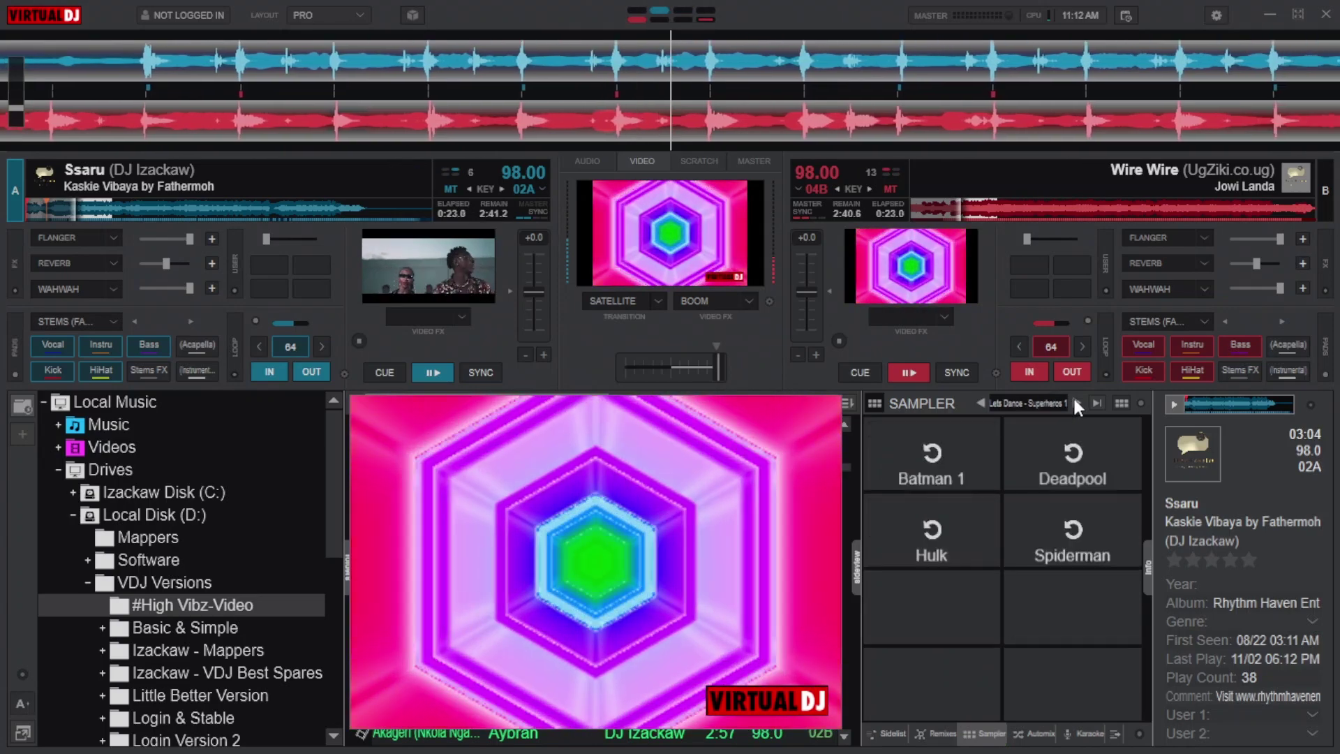
left_click(935, 457)
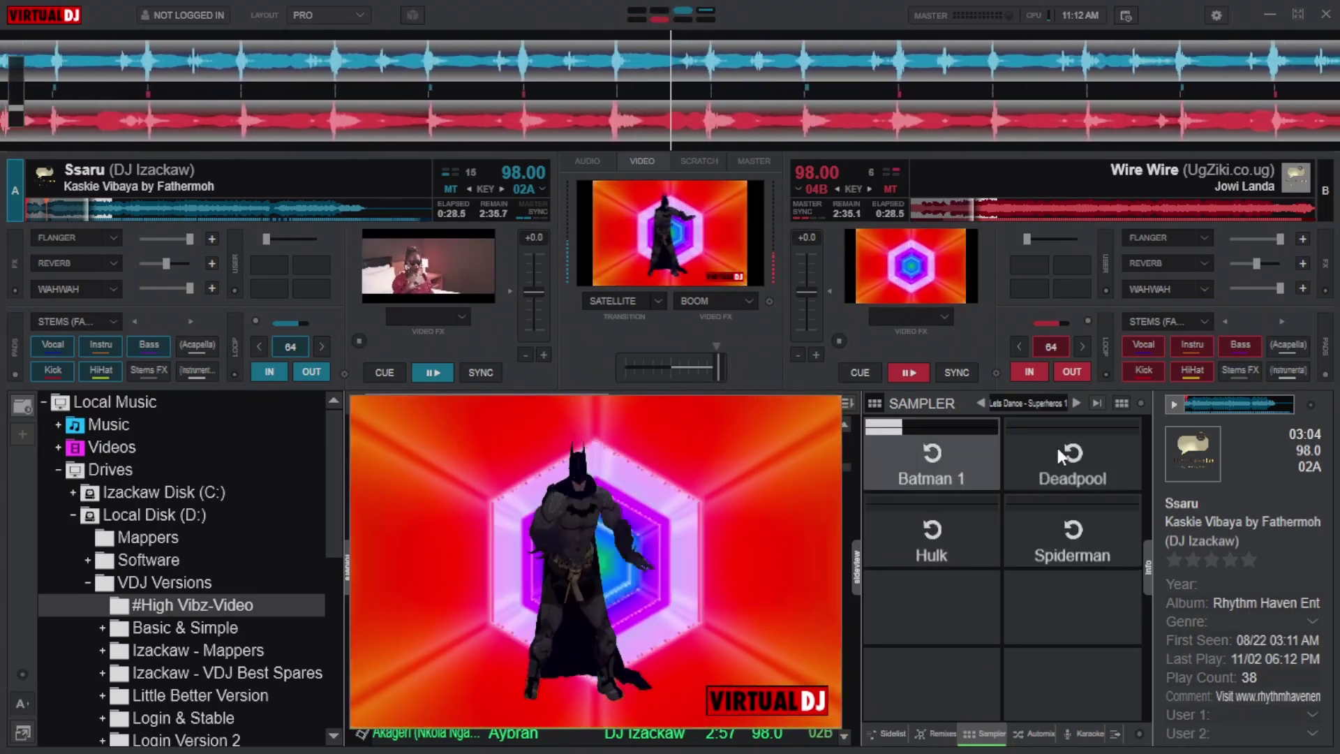
left_click(1058, 448)
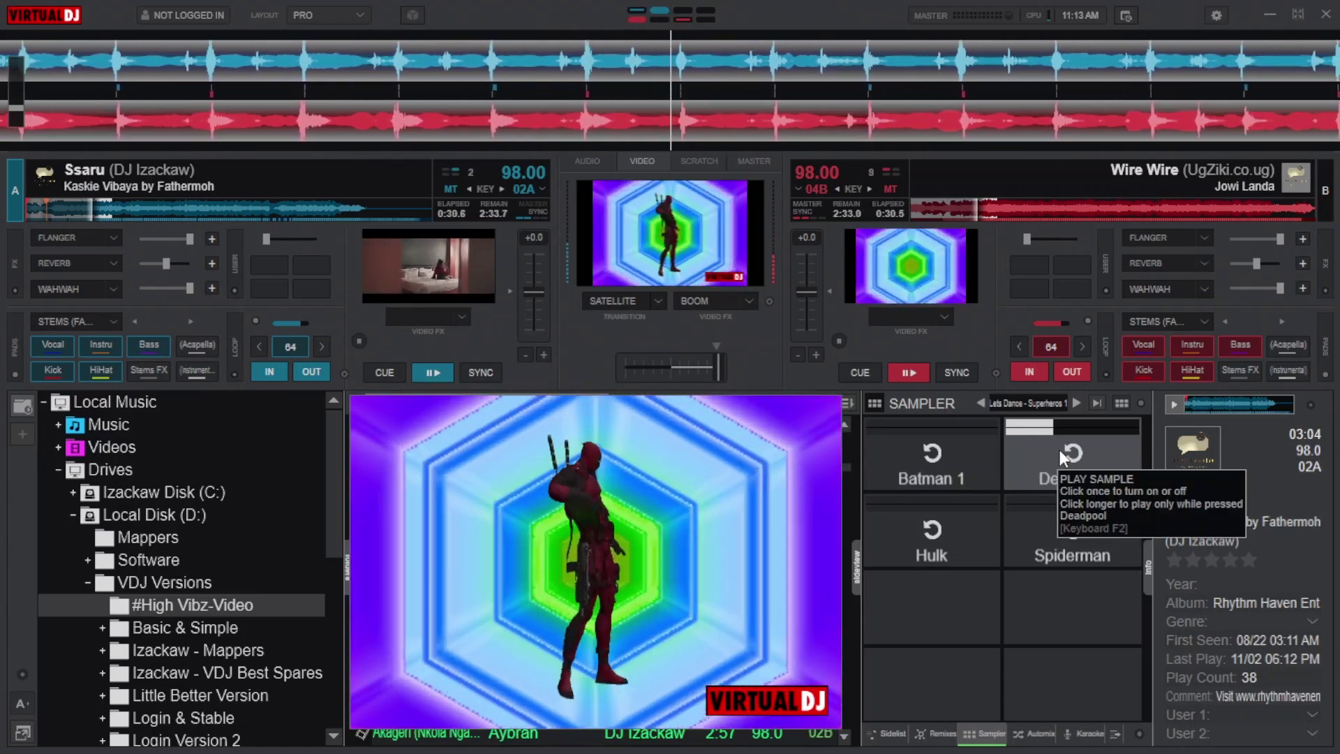
left_click(1061, 513)
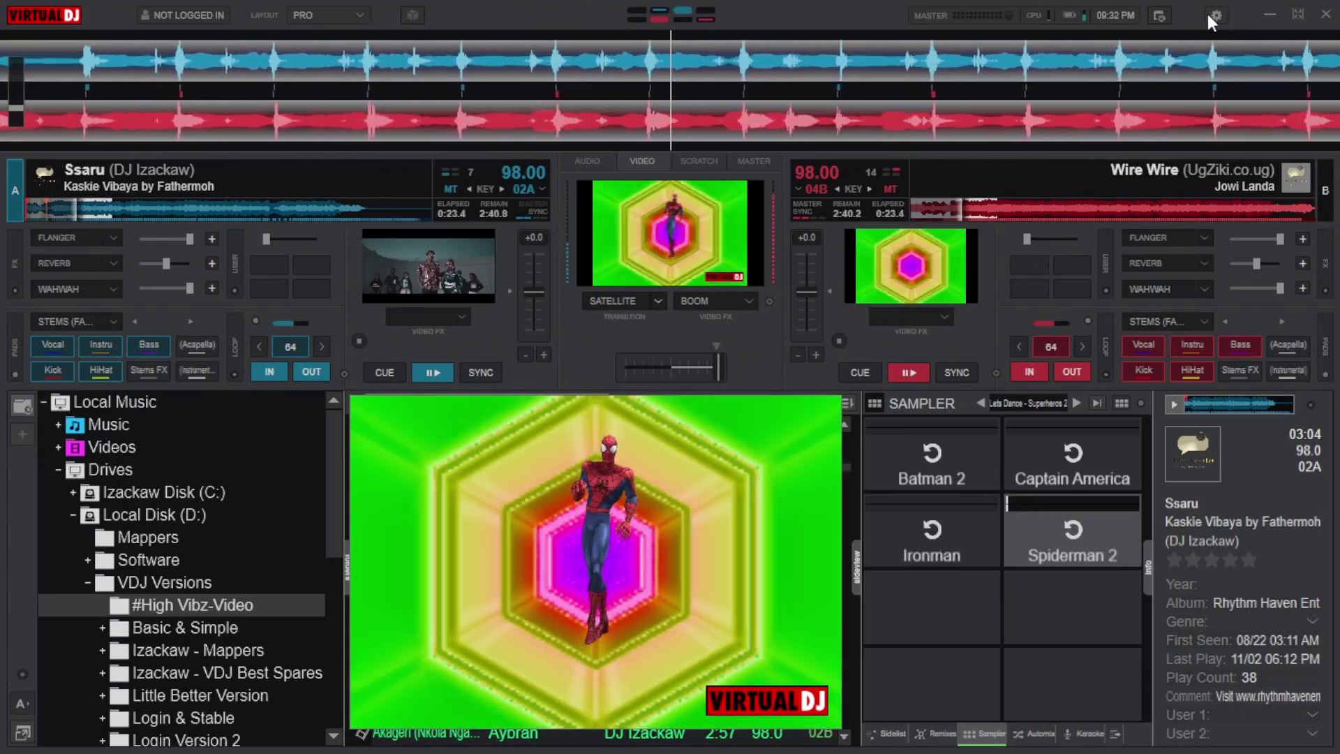
- Open the extensions settings and browse the Video Loops sample packs available to install
left_click(1216, 15)
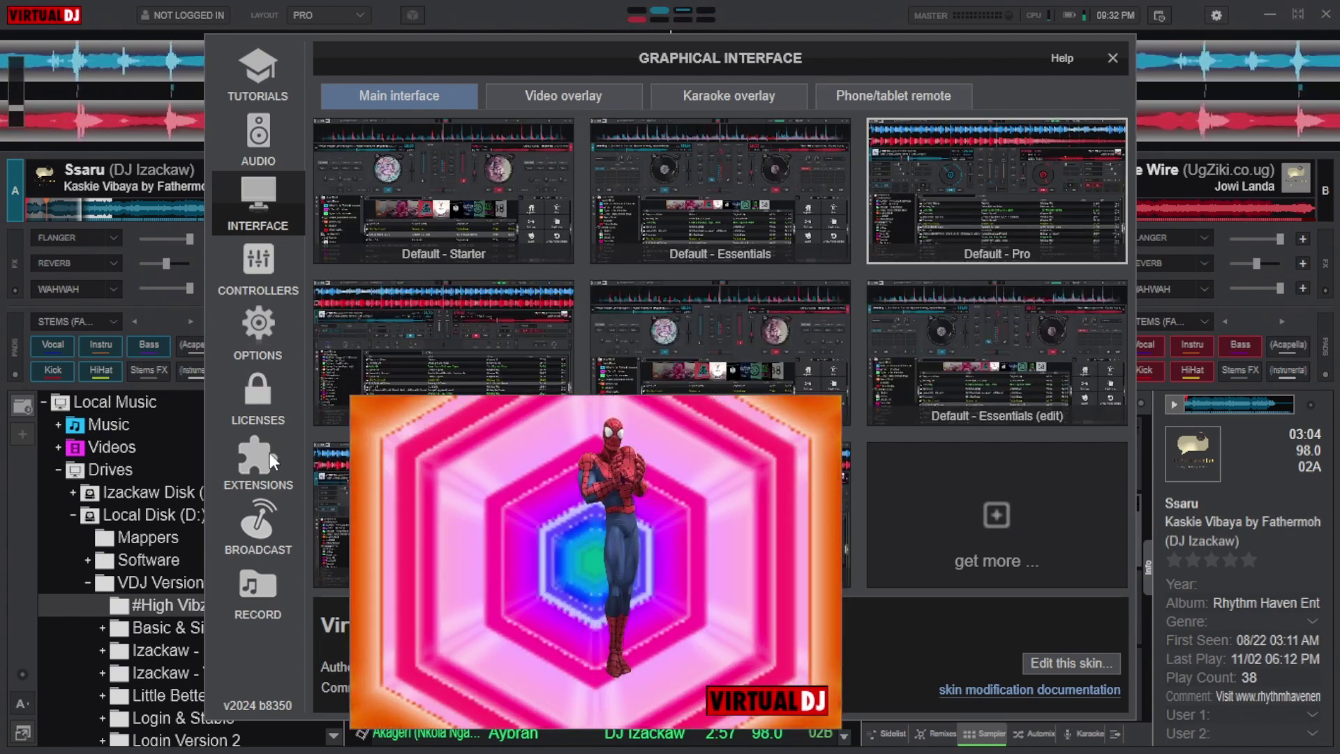
left_click(271, 458)
left_click(536, 101)
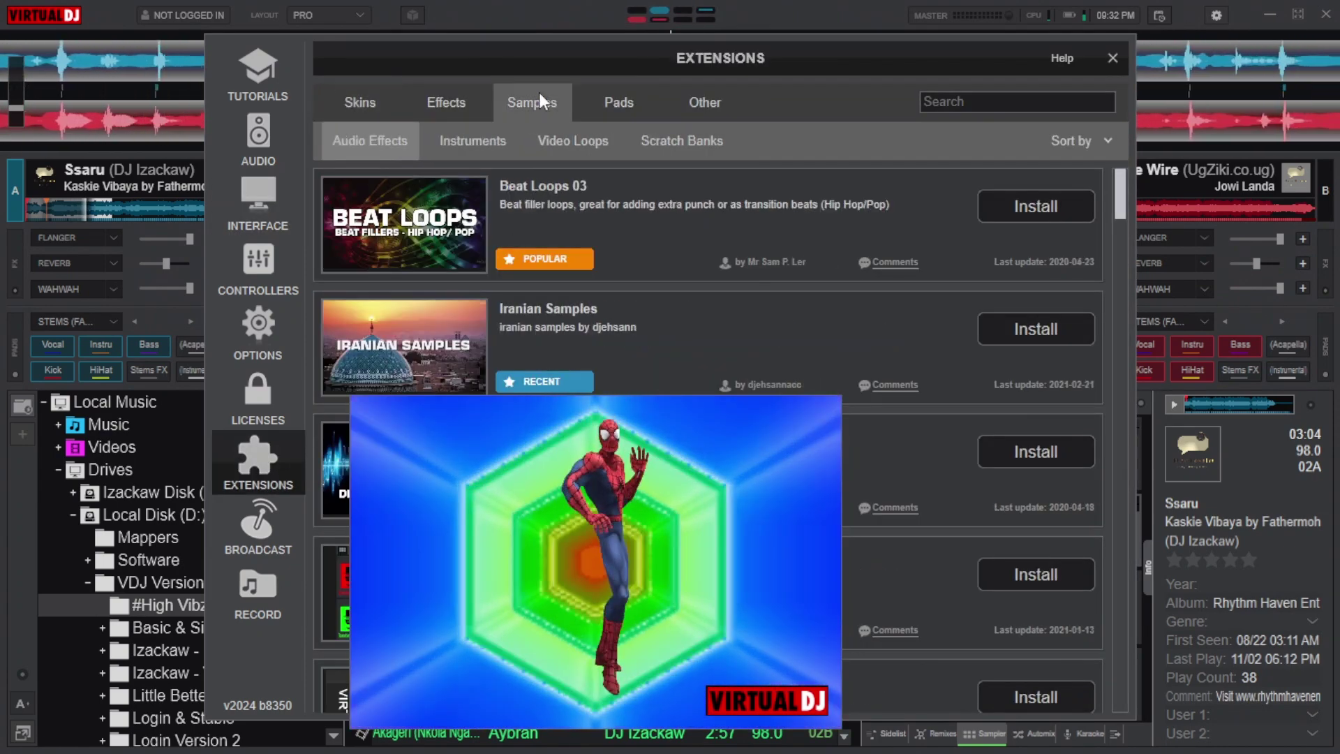
left_click(566, 136)
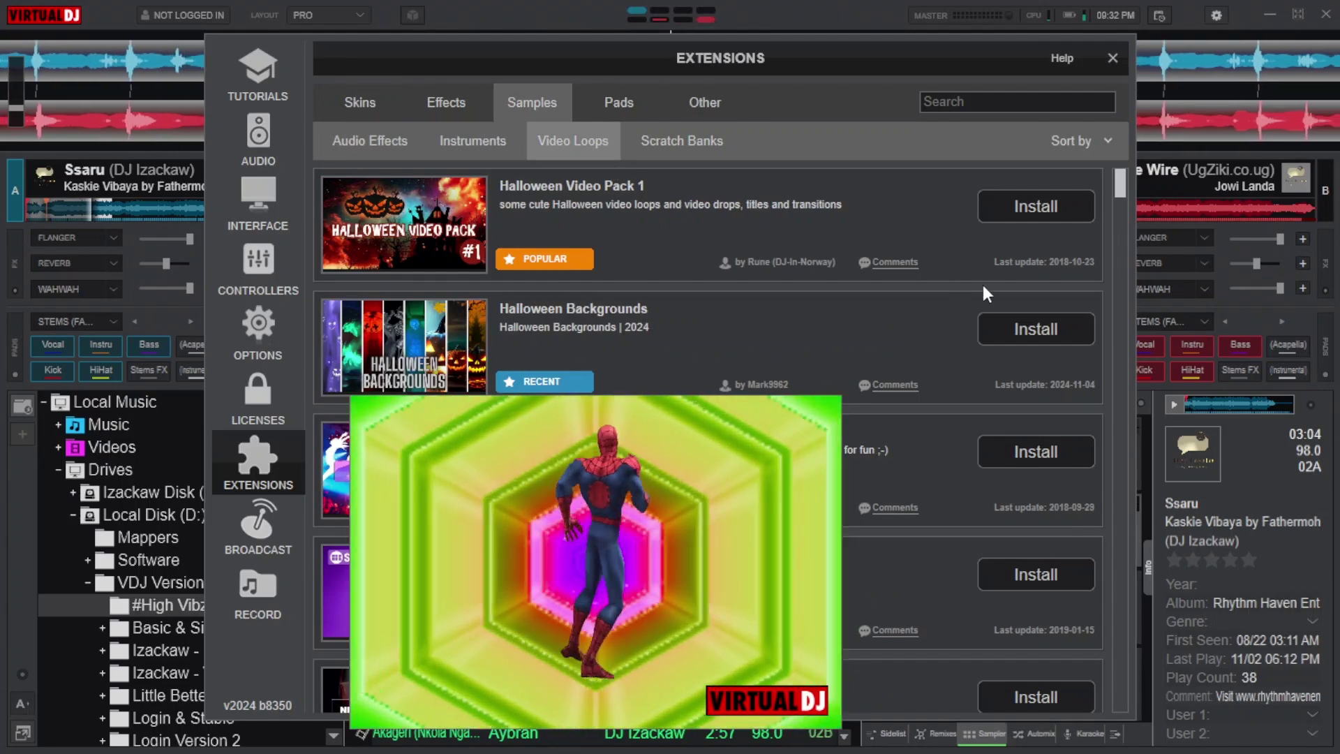
scroll(982, 285, "down", 1)
scroll(982, 283, "up", 2)
scroll(983, 287, "down", 4)
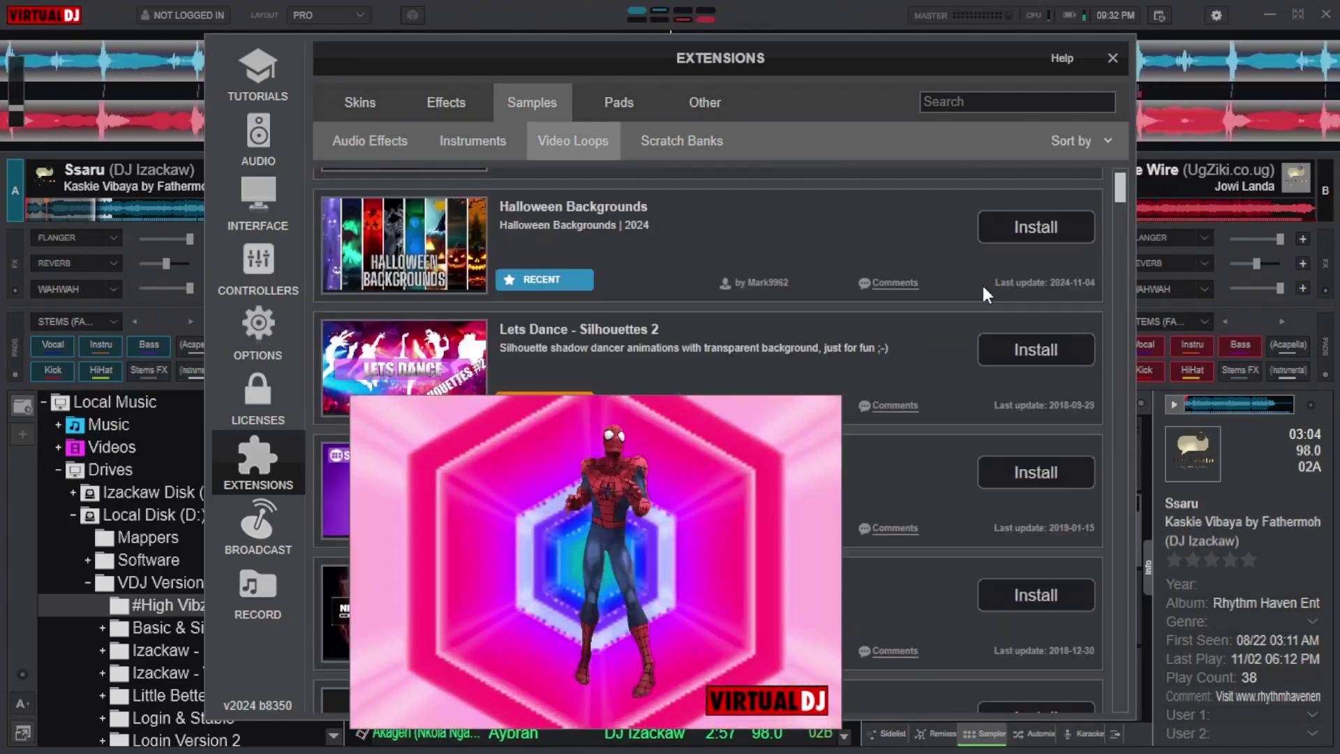
scroll(983, 286, "down", 1)
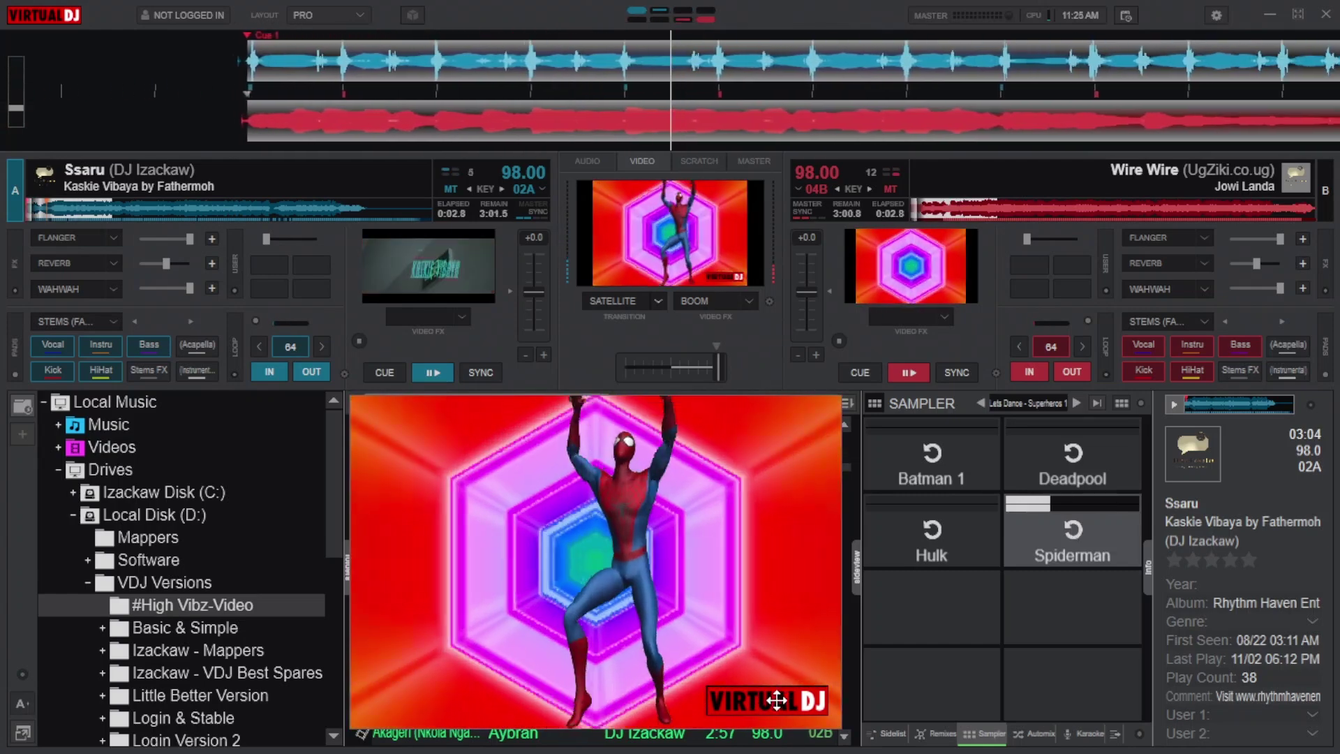
- Open the video options that hold the output, overlay, mix and crossfader choices
left_click(769, 301)
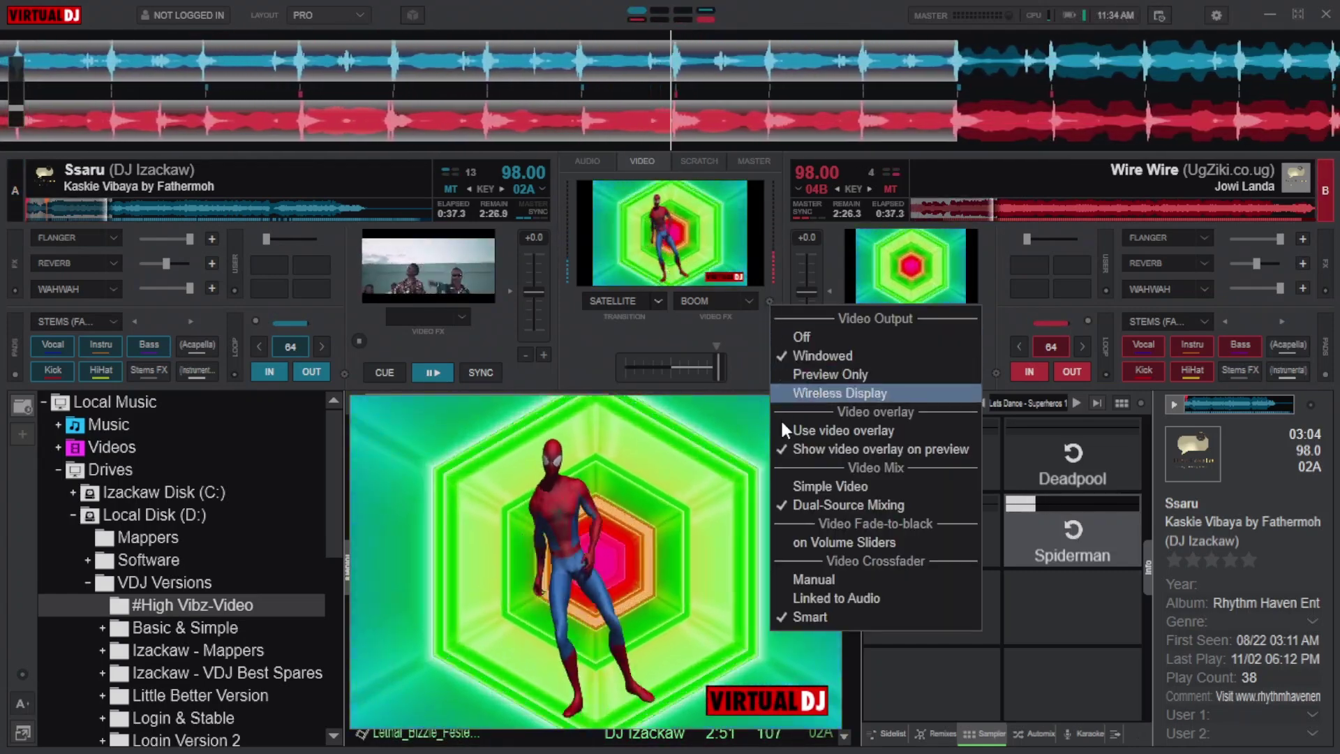